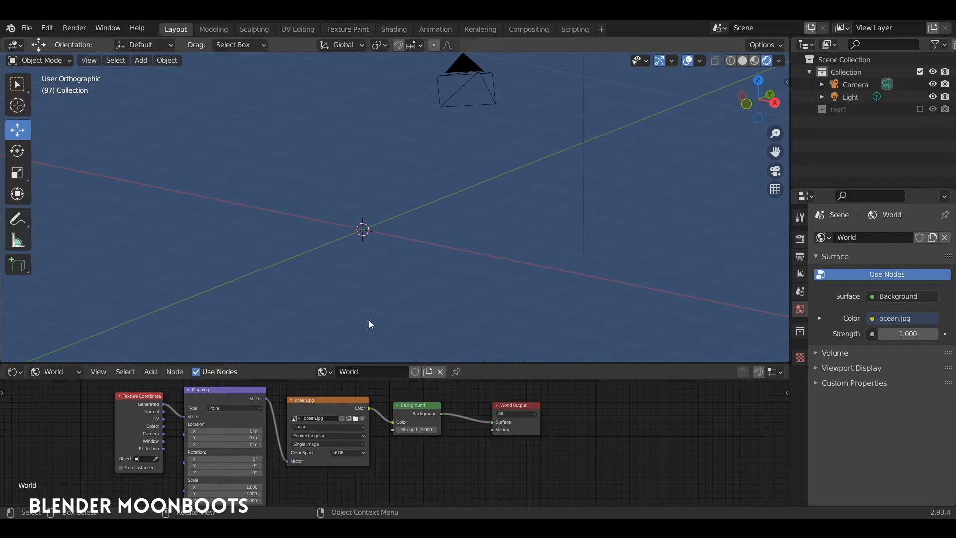
Enlarge the node editor and move the World Output and Background nodes closer together in the world shader
{"action": "left_click_drag", "start_coordinate": [349, 363], "coordinate": [340, 338]}
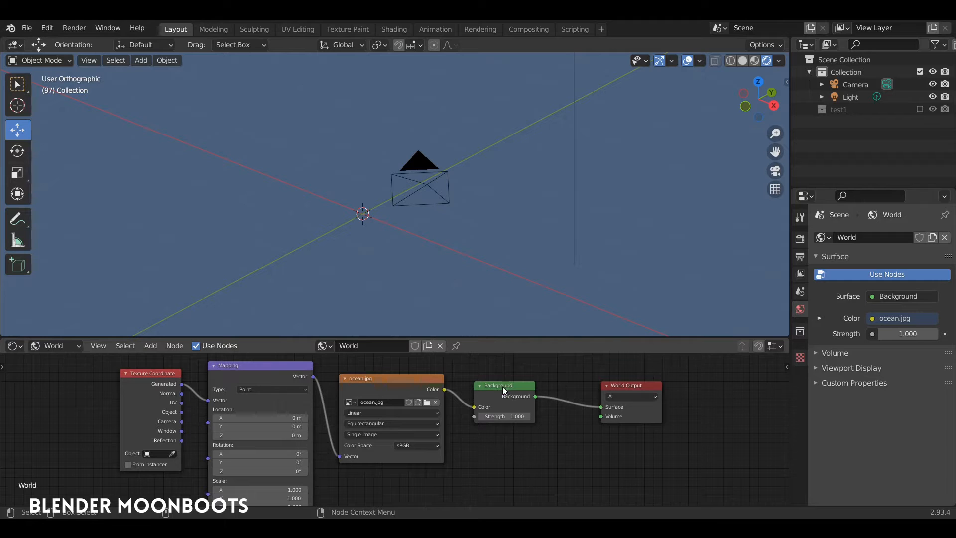
{"action": "left_click_drag", "start_coordinate": [632, 388], "coordinate": [585, 389]}
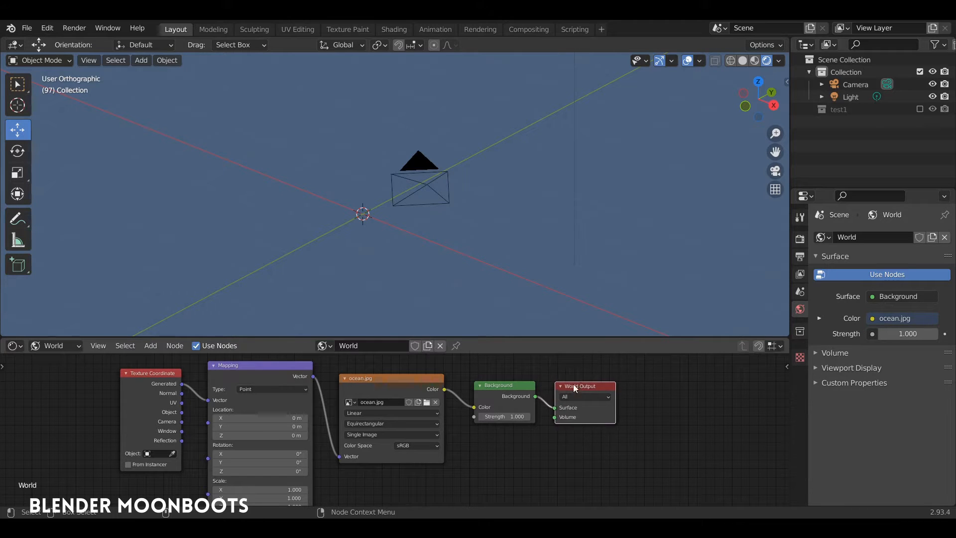
{"action": "left_click", "coordinate": [504, 391]}
{"action": "left_click_drag", "start_coordinate": [504, 392], "coordinate": [510, 391]}
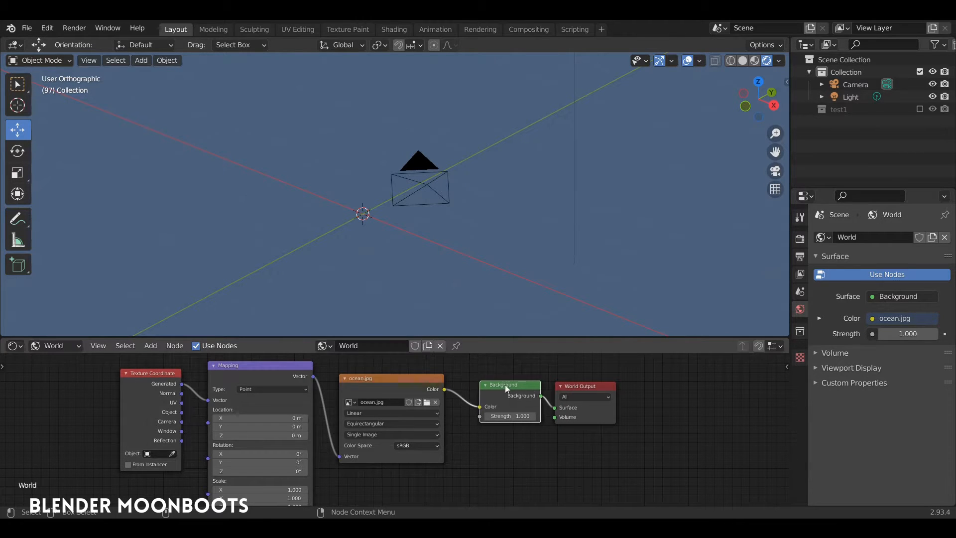
{"action": "left_click", "coordinate": [396, 392]}
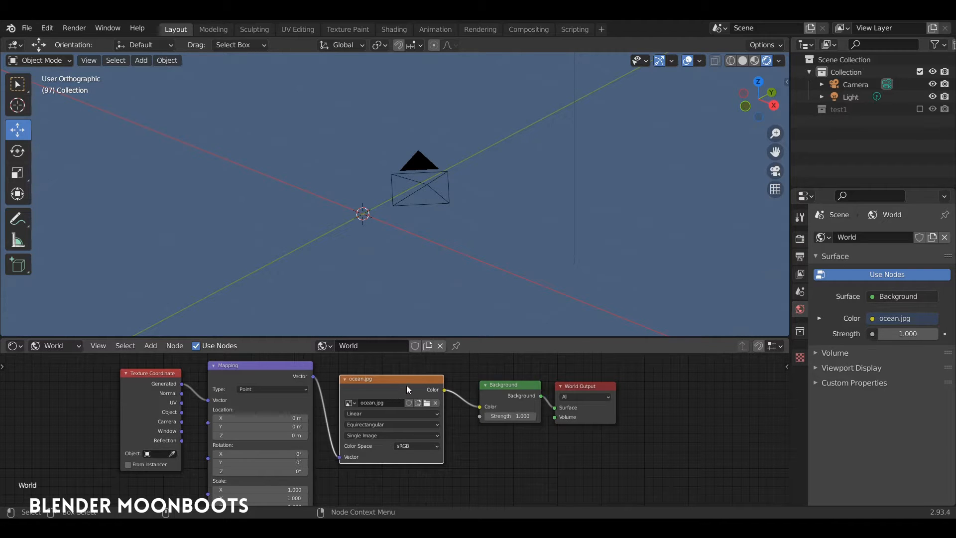
{"action": "middle_click_drag", "start_coordinate": [459, 237], "coordinate": [461, 211]}
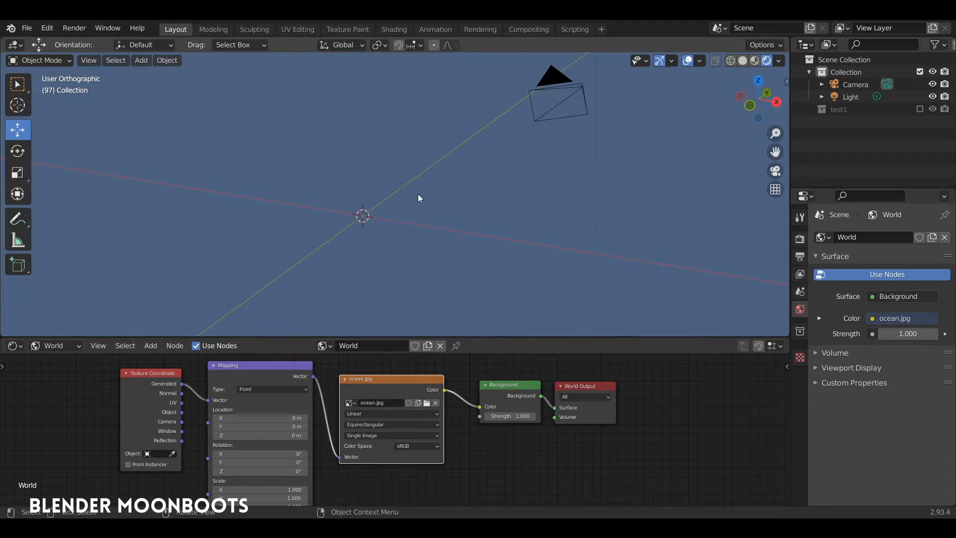
{"action": "middle_click_drag", "start_coordinate": [435, 214], "coordinate": [445, 232]}
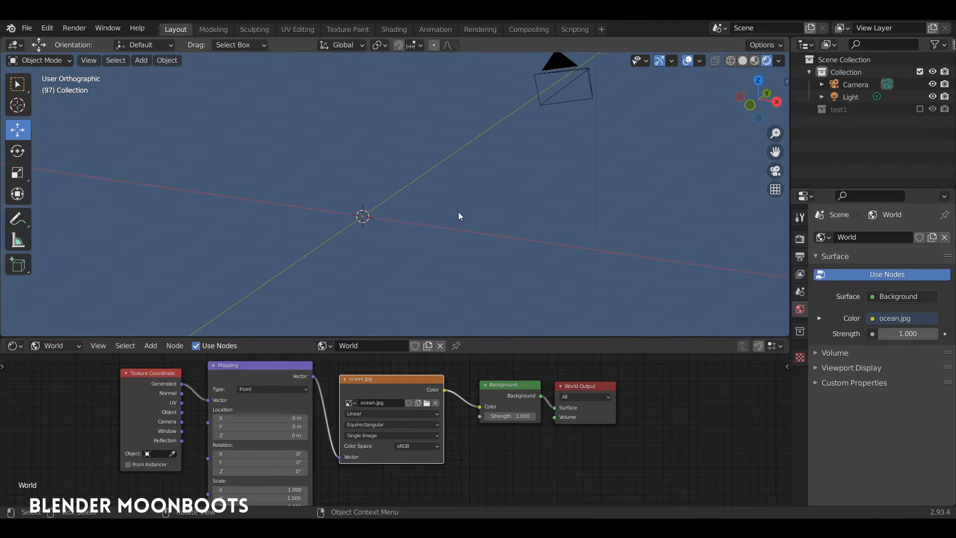
Move the Mapping and Texture Coordinate nodes closer to the ocean.jpg environment texture node
{"action": "mouse_move", "coordinate": [424, 335]}
{"action": "left_mouse_down"}
{"action": "mouse_move", "coordinate": [422, 348]}
{"action": "mouse_move", "coordinate": [422, 332]}
{"action": "left_mouse_up"}
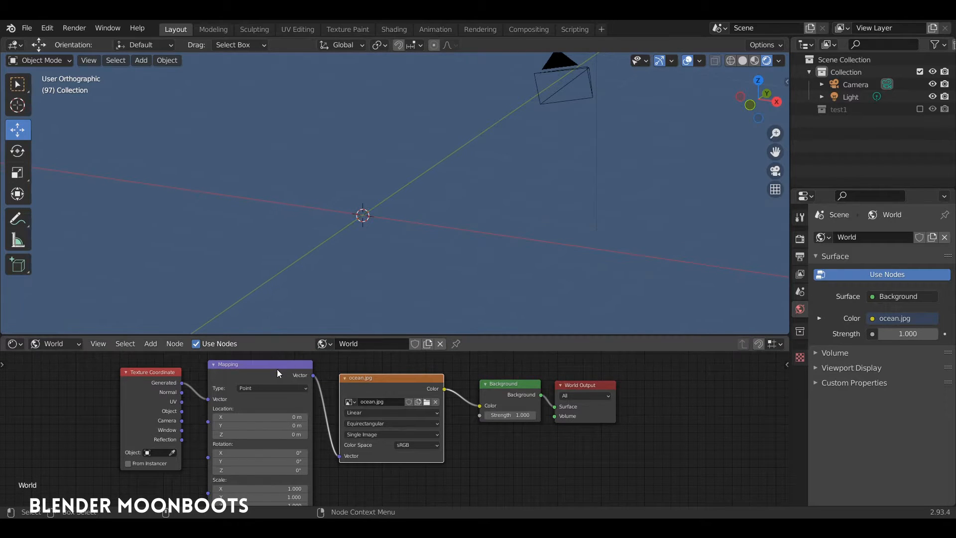
{"action": "left_click_drag", "start_coordinate": [269, 365], "coordinate": [280, 378]}
{"action": "left_click_drag", "start_coordinate": [169, 377], "coordinate": [197, 384]}
{"action": "left_click_drag", "start_coordinate": [271, 381], "coordinate": [272, 380]}
{"action": "scroll", "coordinate": [344, 291], "scroll_direction": "down", "scroll_amount": 3}
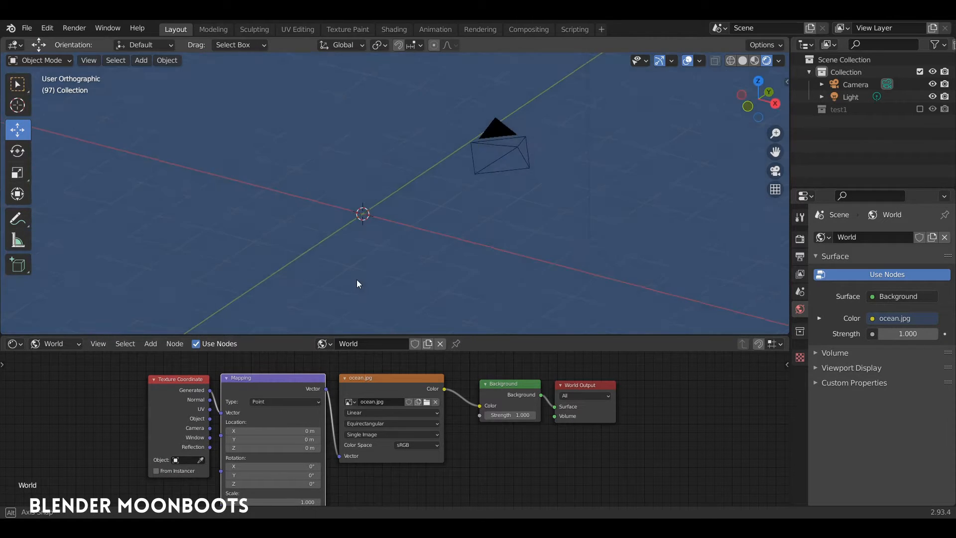
Switch the shader editor to object shading and add a plane mesh at the scene origin
{"action": "left_click", "coordinate": [55, 344]}
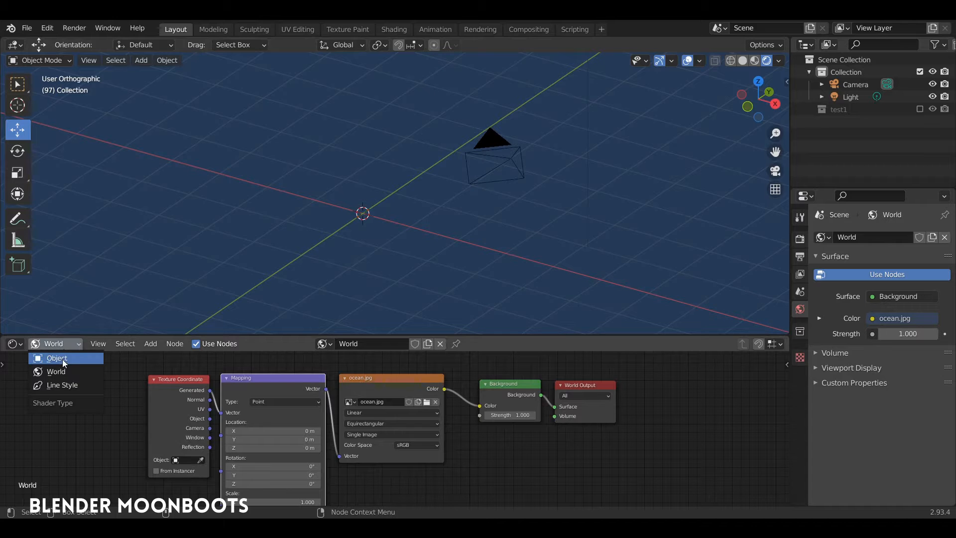
{"action": "left_click", "coordinate": [50, 358]}
{"action": "key", "text": "shift+a"}
{"action": "mouse_move", "coordinate": [357, 214]}
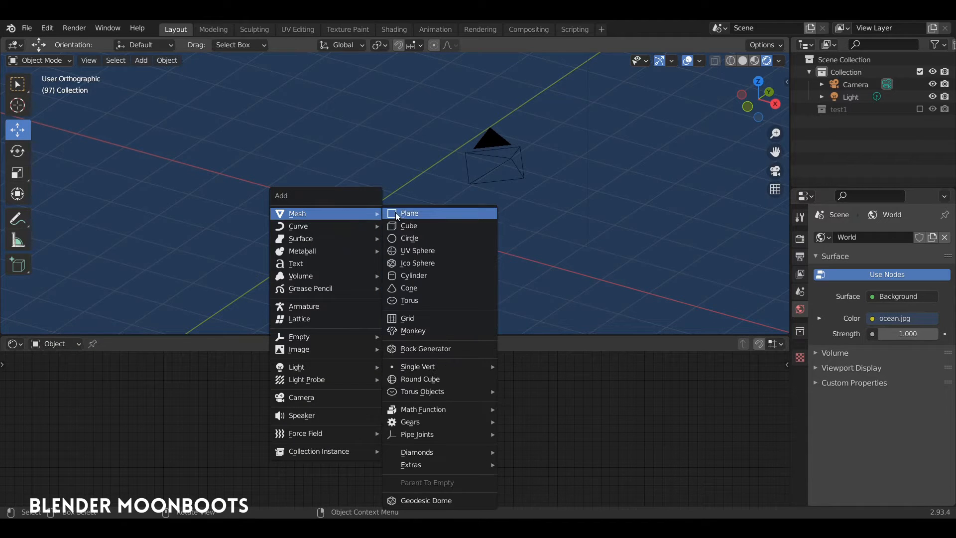
{"action": "left_click", "coordinate": [406, 213]}
{"action": "middle_click_drag", "start_coordinate": [403, 216], "coordinate": [415, 216]}
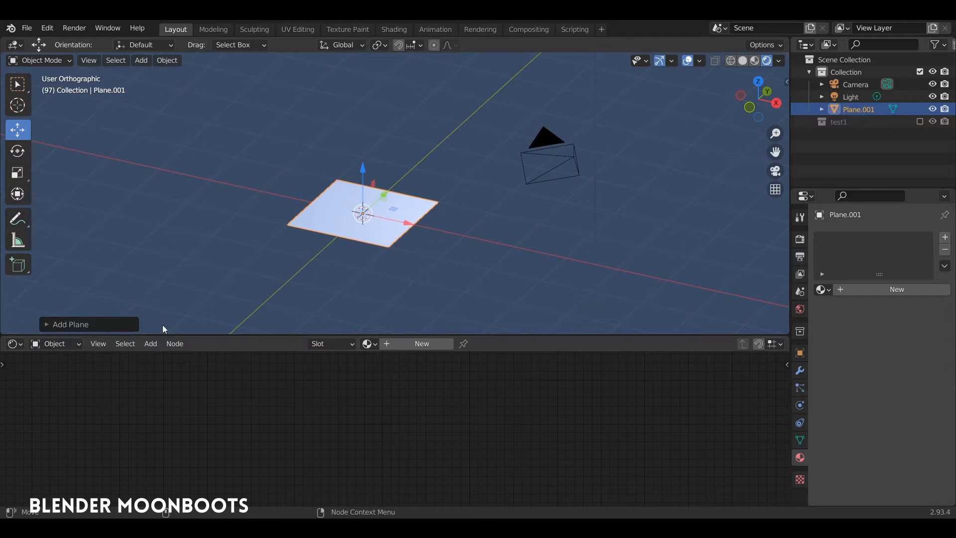
Create a new material for the plane and shift its Material Output and Principled BSDF nodes to make room before them
{"action": "left_click", "coordinate": [402, 339]}
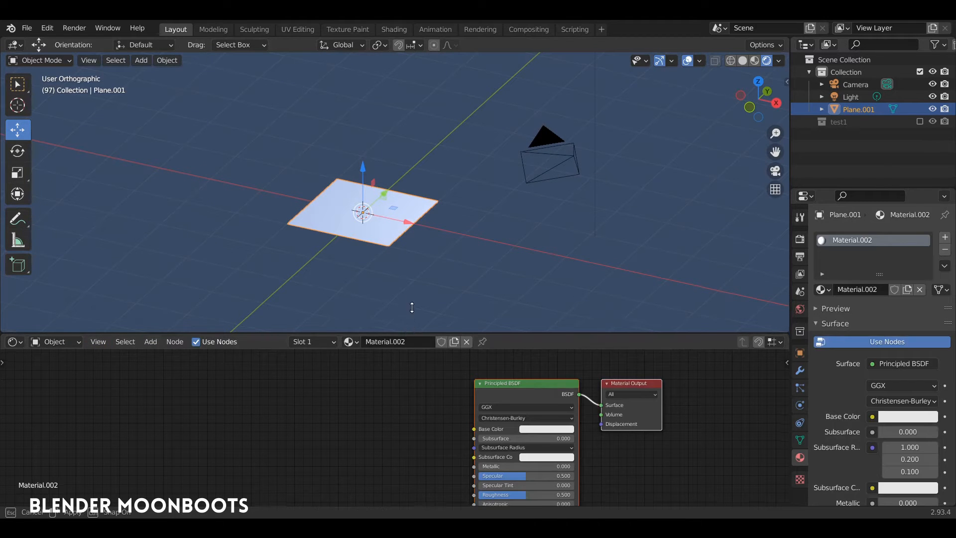
{"action": "left_click_drag", "start_coordinate": [406, 335], "coordinate": [430, 244]}
{"action": "middle_click_drag", "start_coordinate": [439, 304], "coordinate": [362, 283]}
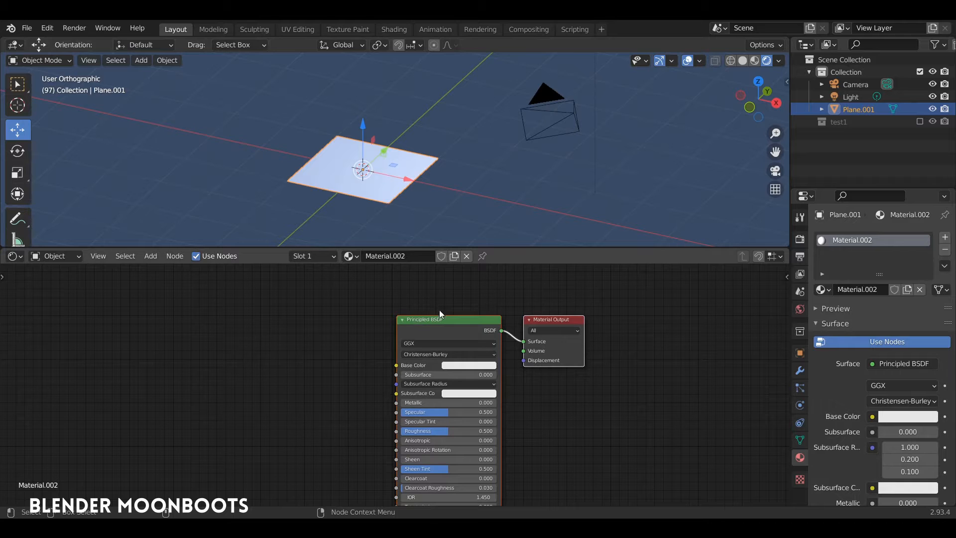
{"action": "left_click_drag", "start_coordinate": [552, 319], "coordinate": [604, 315]}
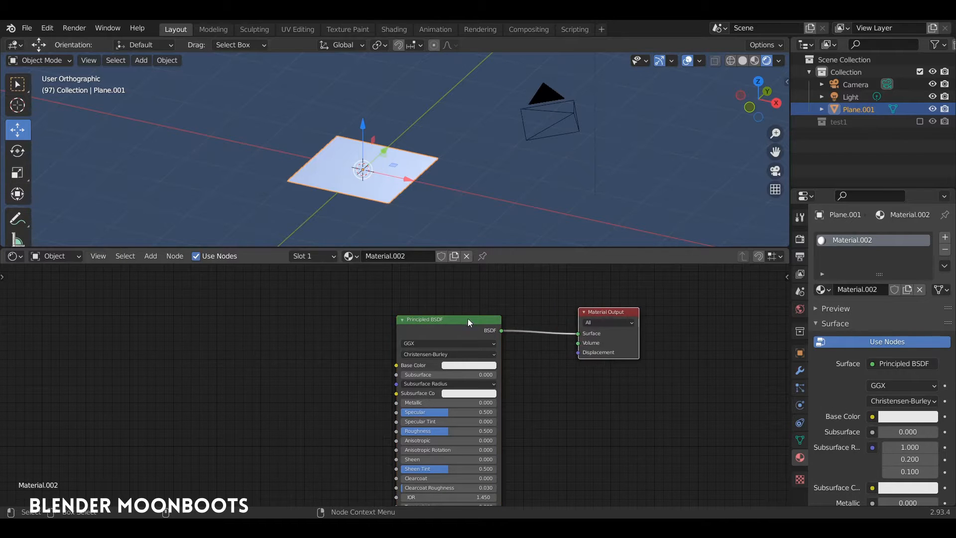
{"action": "left_click_drag", "start_coordinate": [468, 320], "coordinate": [520, 316]}
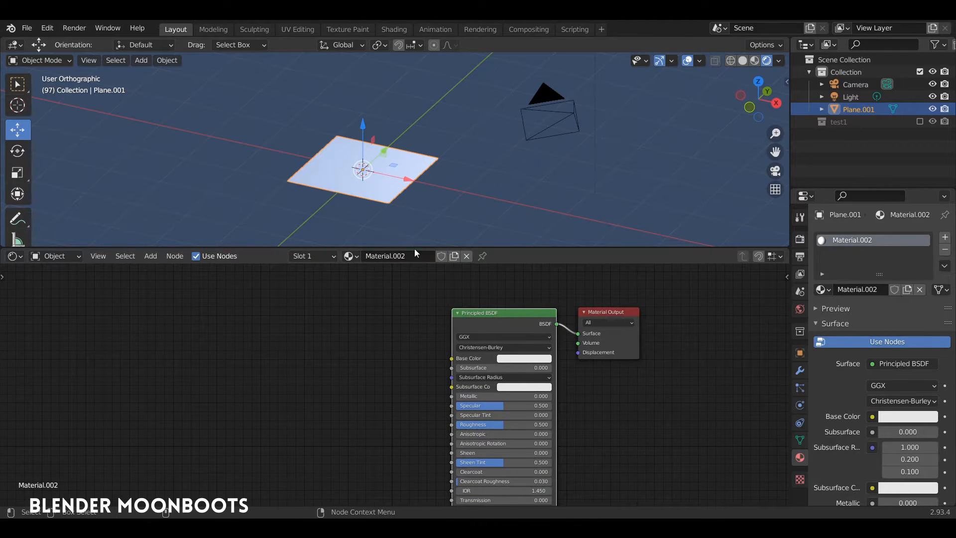
Add a Noise Texture node to the plane's material and place it well before the Principled BSDF node
{"action": "left_click_drag", "start_coordinate": [414, 246], "coordinate": [393, 286]}
{"action": "middle_click_drag", "start_coordinate": [410, 251], "coordinate": [404, 271]}
{"action": "scroll", "coordinate": [434, 211], "scroll_direction": "up", "scroll_amount": 4}
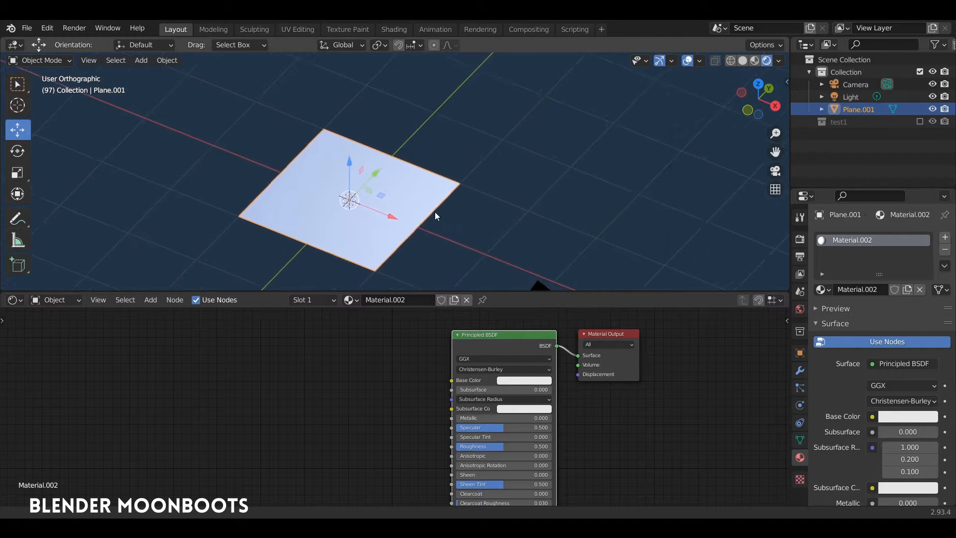
{"action": "middle_click_drag", "start_coordinate": [449, 195], "coordinate": [508, 201]}
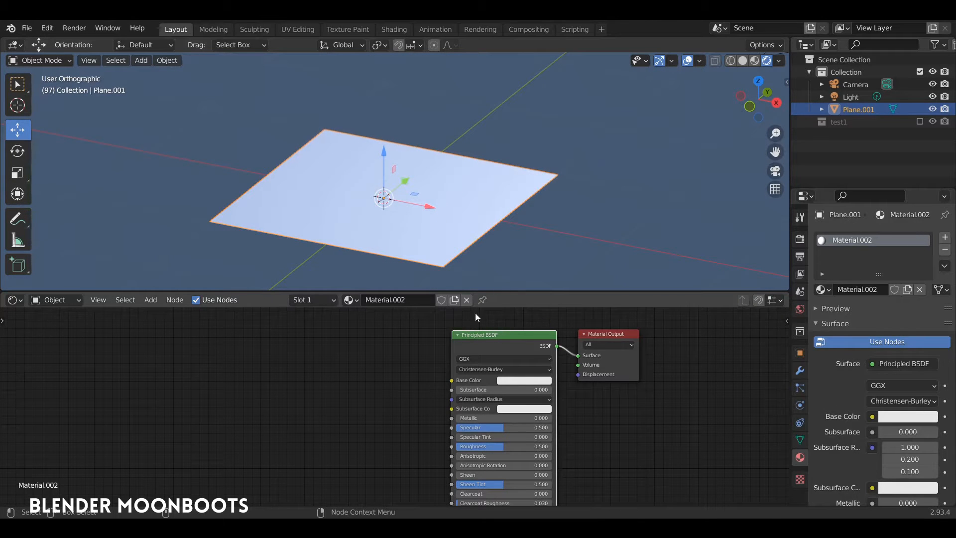
{"action": "key", "text": "shift+a"}
{"action": "mouse_move", "coordinate": [212, 431]}
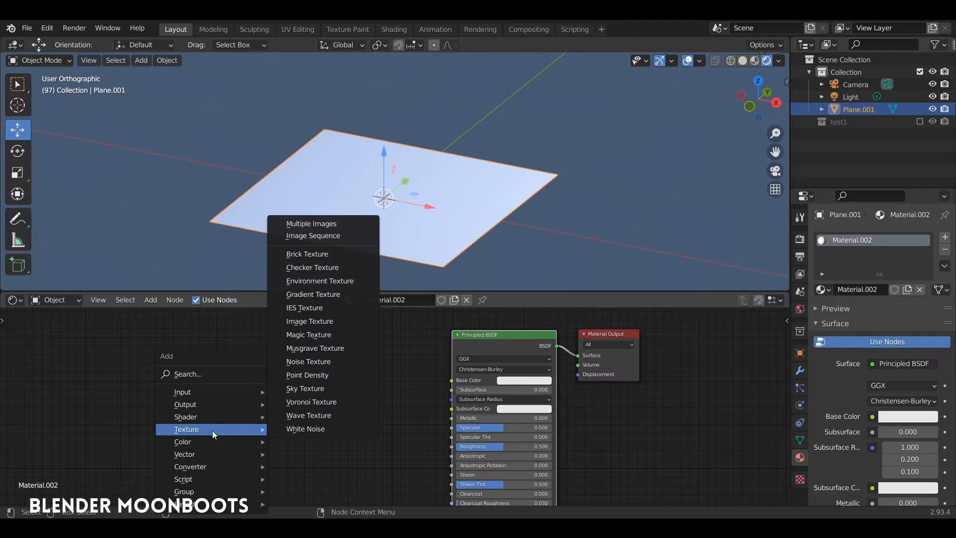
{"action": "left_click", "coordinate": [324, 363]}
{"action": "left_click", "coordinate": [222, 396]}
{"action": "middle_click_drag", "start_coordinate": [338, 389], "coordinate": [435, 336]}
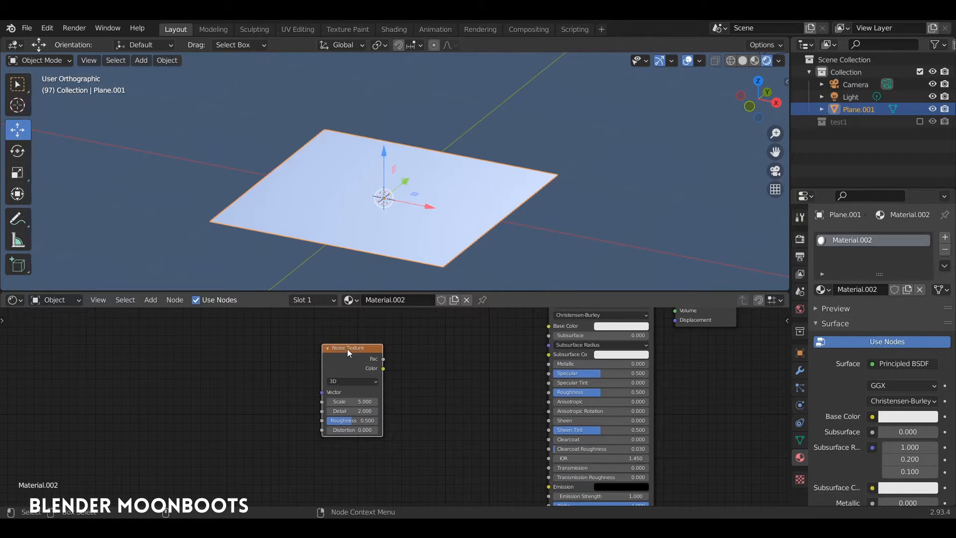
{"action": "left_click_drag", "start_coordinate": [348, 348], "coordinate": [313, 379]}
Add a Bump node after the Noise Texture and connect the noise's Fac output to the Bump's Height input
{"action": "key", "text": "shift+a"}
{"action": "mouse_move", "coordinate": [378, 425]}
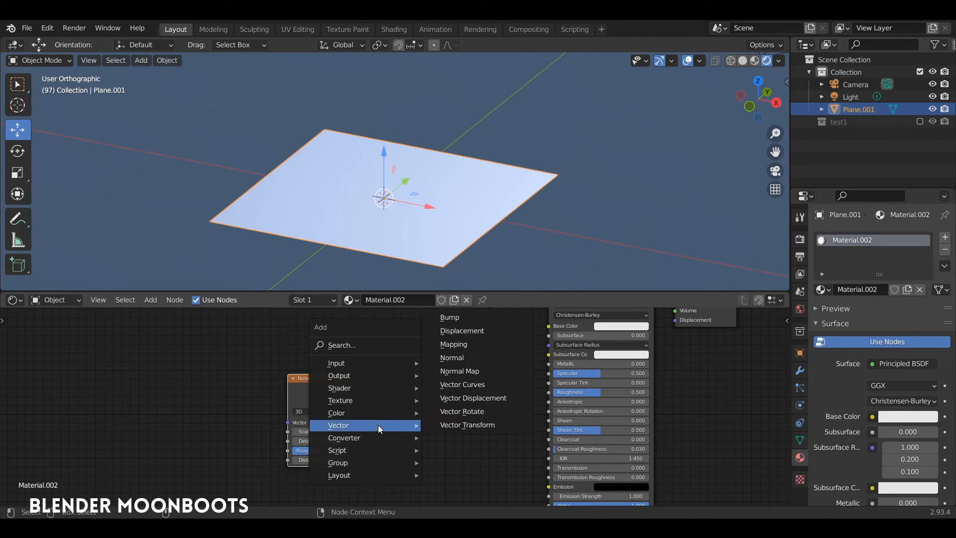
{"action": "left_click", "coordinate": [459, 318]}
{"action": "left_click", "coordinate": [432, 423]}
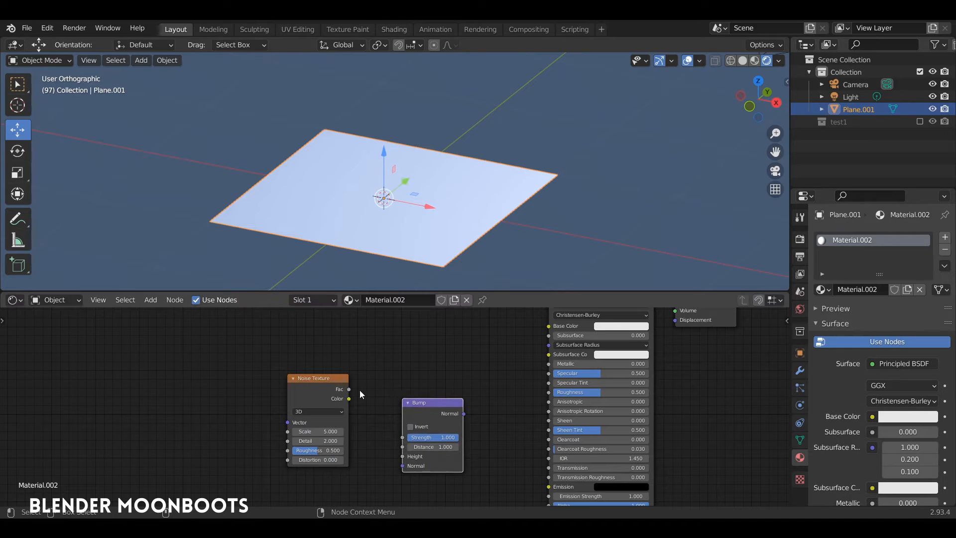
{"action": "left_click_drag", "start_coordinate": [350, 390], "coordinate": [402, 456]}
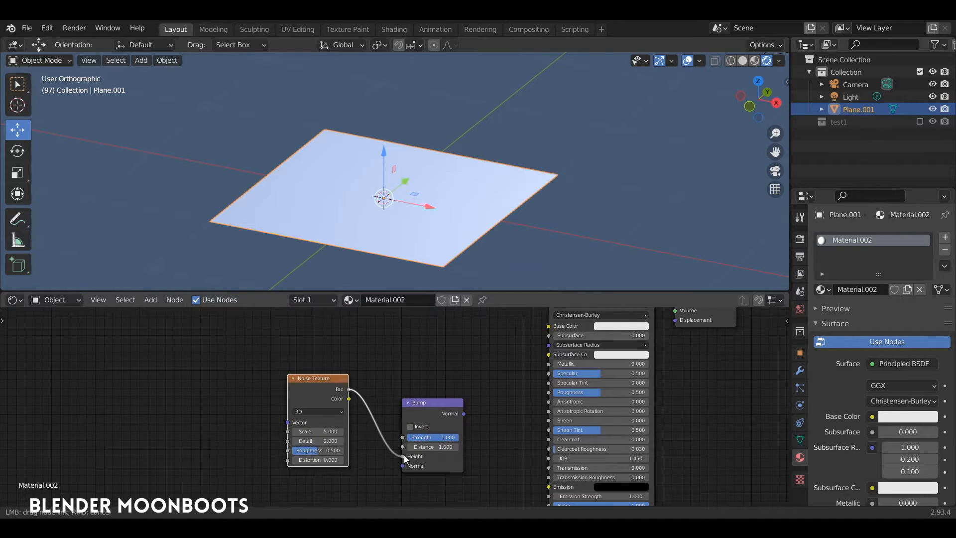
Connect the Bump node's Normal output to the Normal input of the Principled BSDF
{"action": "middle_click_drag", "start_coordinate": [463, 379], "coordinate": [429, 334]}
{"action": "left_click_drag", "start_coordinate": [409, 357], "coordinate": [395, 375]}
{"action": "left_click_drag", "start_coordinate": [415, 387], "coordinate": [515, 470]}
{"action": "middle_click_drag", "start_coordinate": [450, 255], "coordinate": [424, 266]}
{"action": "left_click_drag", "start_coordinate": [312, 348], "coordinate": [317, 378]}
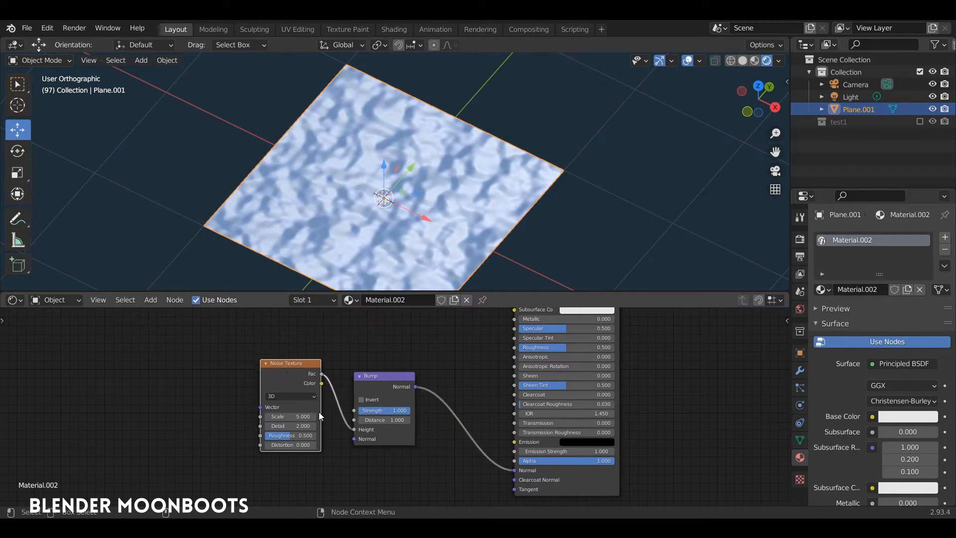
Set the Noise Texture scale to 4.992 and move the Bump and Noise Texture nodes closer to the Principled BSDF
{"action": "mouse_move", "coordinate": [315, 416]}
{"action": "left_mouse_down"}
{"action": "mouse_move", "coordinate": [329, 414]}
{"action": "mouse_move", "coordinate": [306, 414]}
{"action": "mouse_move", "coordinate": [327, 410]}
{"action": "mouse_move", "coordinate": [306, 414]}
{"action": "mouse_move", "coordinate": [315, 409]}
{"action": "left_mouse_up"}
{"action": "middle_click_drag", "start_coordinate": [344, 330], "coordinate": [394, 351]}
{"action": "left_click_drag", "start_coordinate": [417, 397], "coordinate": [448, 395]}
{"action": "left_click_drag", "start_coordinate": [355, 381], "coordinate": [394, 383]}
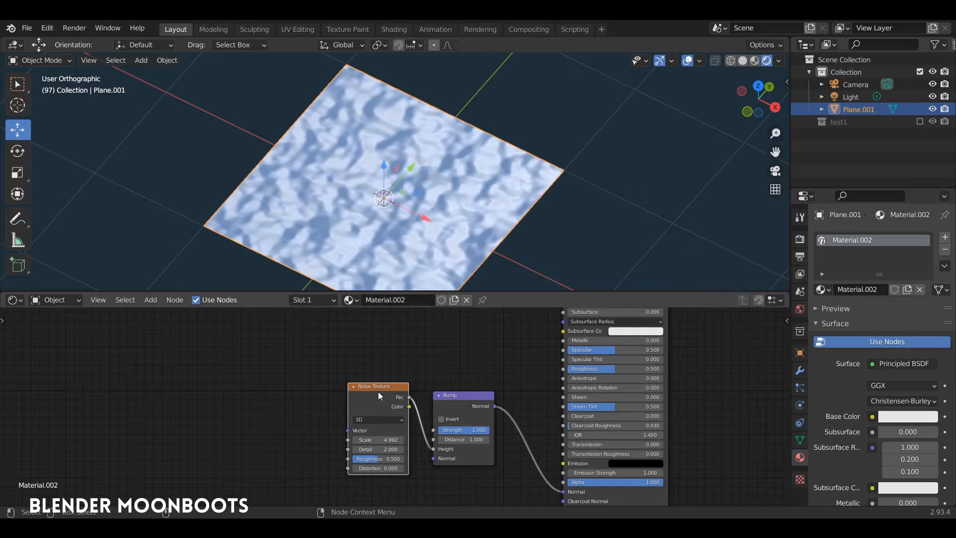
Add linked Texture Coordinate and Mapping nodes before the Noise Texture and arrange them in the node chain
{"action": "key", "text": "ctrl+t"}
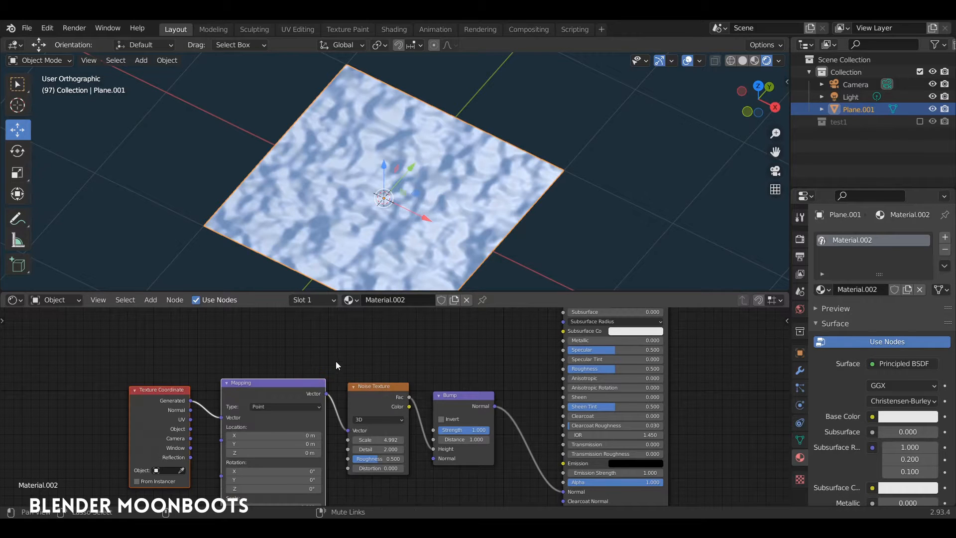
{"action": "middle_click_drag", "start_coordinate": [335, 361], "coordinate": [484, 304]}
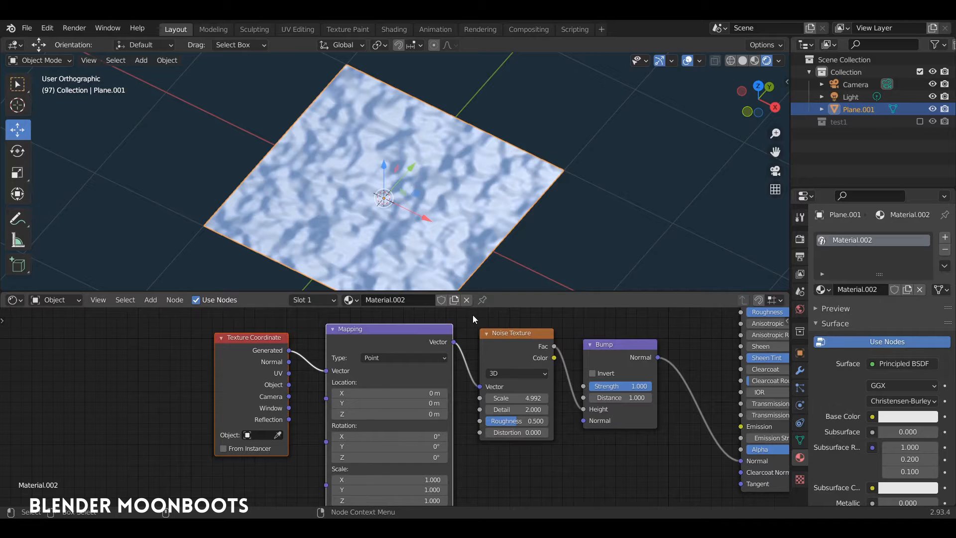
{"action": "mouse_move", "coordinate": [270, 341]}
{"action": "left_mouse_down"}
{"action": "mouse_move", "coordinate": [282, 336]}
{"action": "mouse_move", "coordinate": [261, 341]}
{"action": "left_mouse_up"}
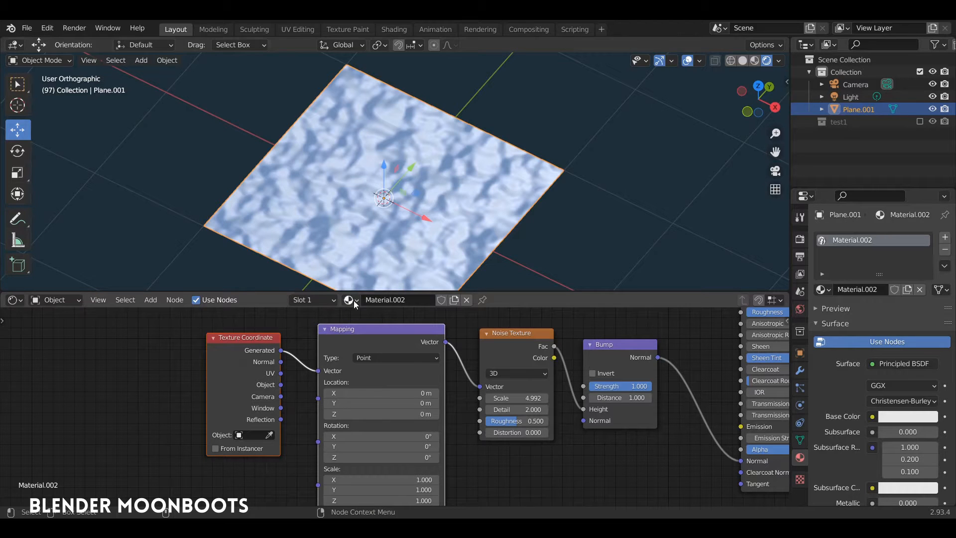
{"action": "left_click_drag", "start_coordinate": [259, 336], "coordinate": [279, 330]}
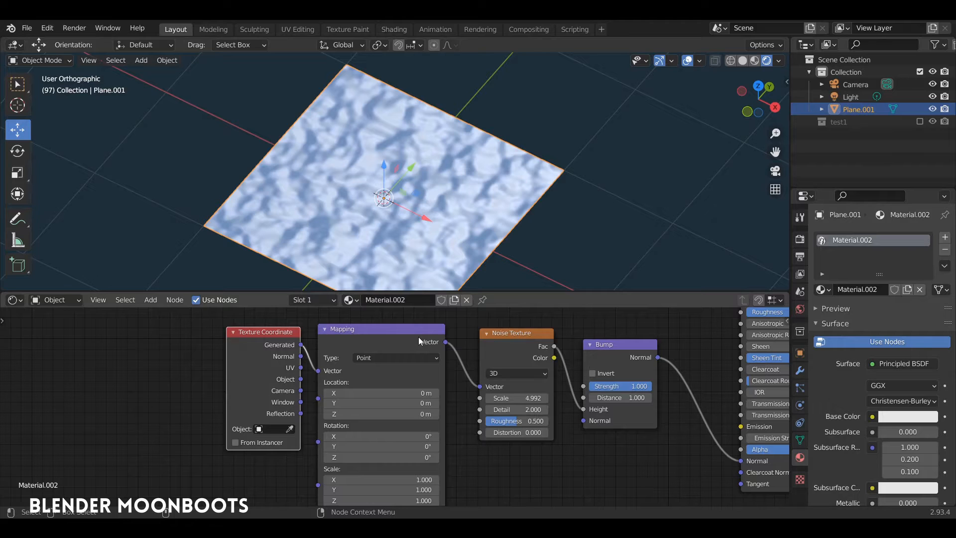
{"action": "left_click_drag", "start_coordinate": [373, 331], "coordinate": [379, 324]}
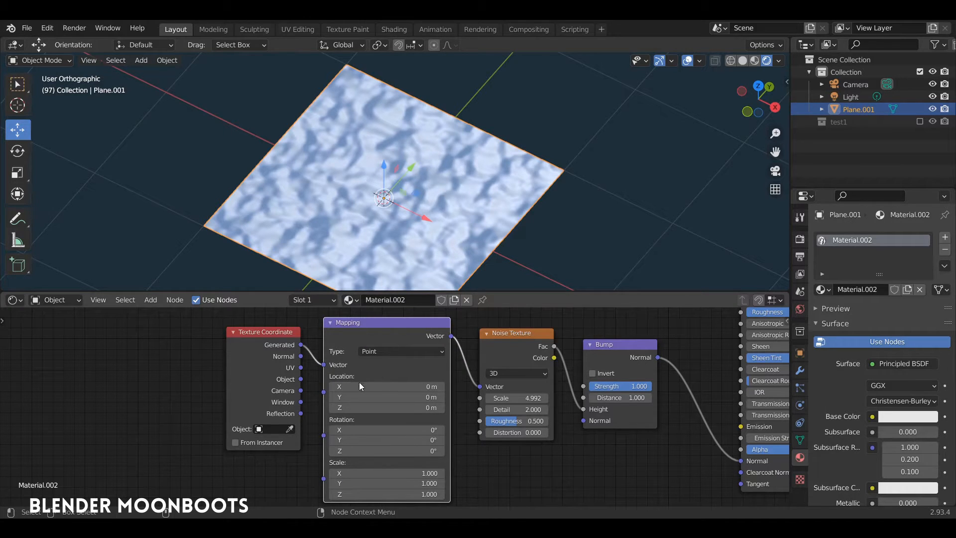
Feed the Mapping node from the Texture Coordinate's Object output and set the Noise Texture scale to 3.008
{"action": "left_click_drag", "start_coordinate": [274, 336], "coordinate": [260, 344]}
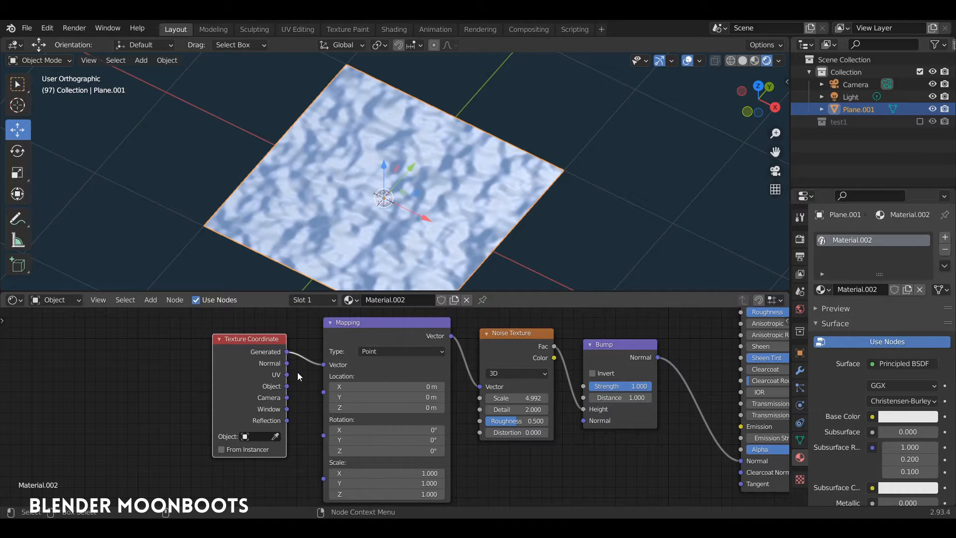
{"action": "left_click_drag", "start_coordinate": [288, 386], "coordinate": [326, 365]}
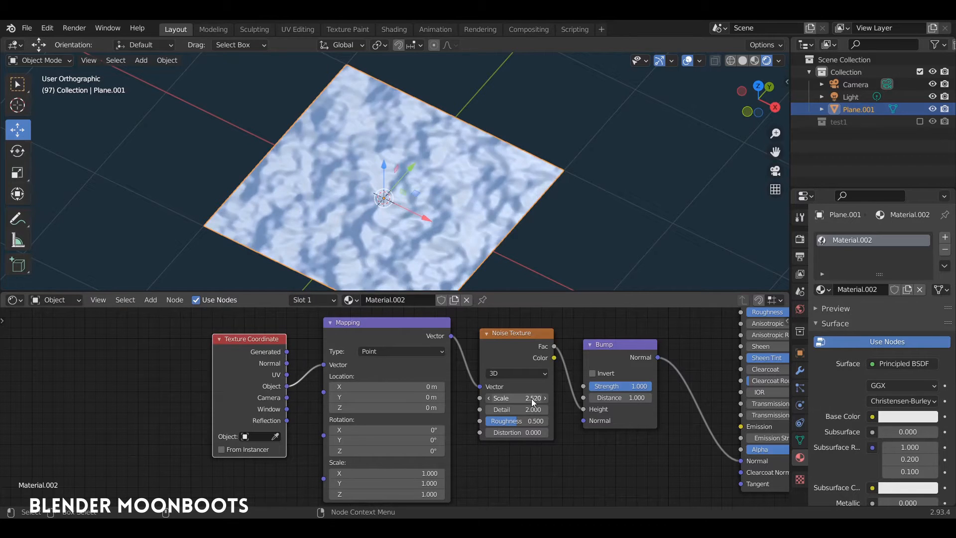
{"action": "left_click_drag", "start_coordinate": [532, 400], "coordinate": [530, 392]}
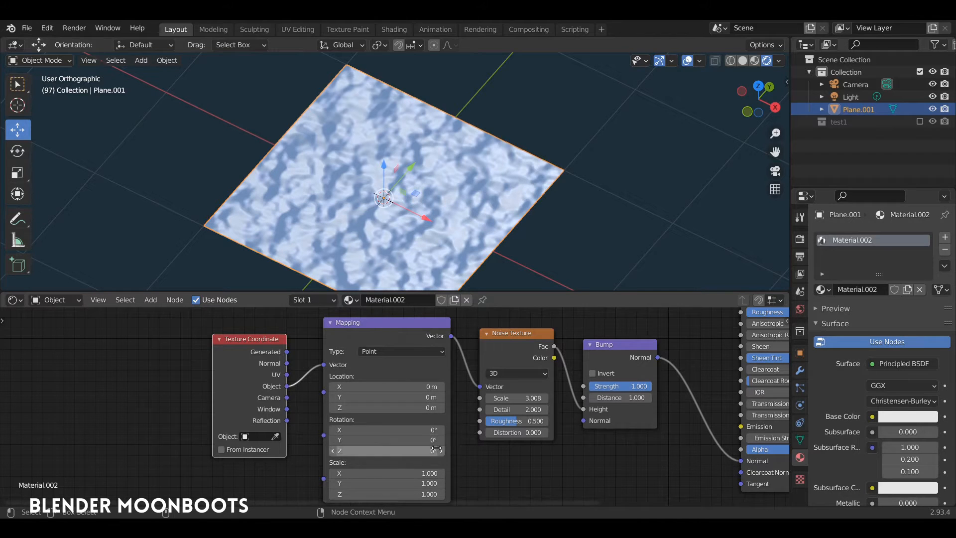
Set the Mapping node's Y scale to 1.362
{"action": "mouse_move", "coordinate": [452, 254]}
{"action": "middle_mouse_down"}
{"action": "mouse_move", "coordinate": [446, 234]}
{"action": "mouse_move", "coordinate": [455, 249]}
{"action": "middle_mouse_up"}
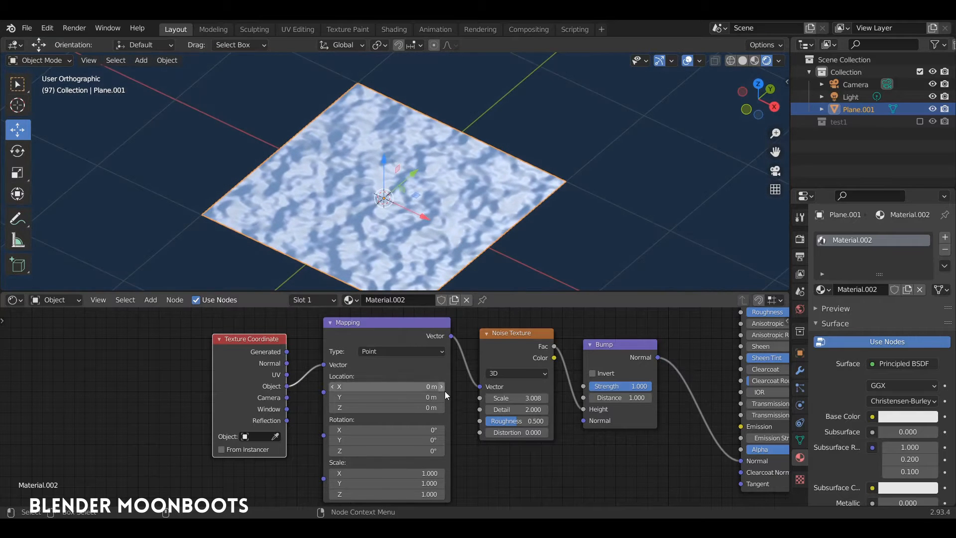
{"action": "left_click", "coordinate": [441, 483]}
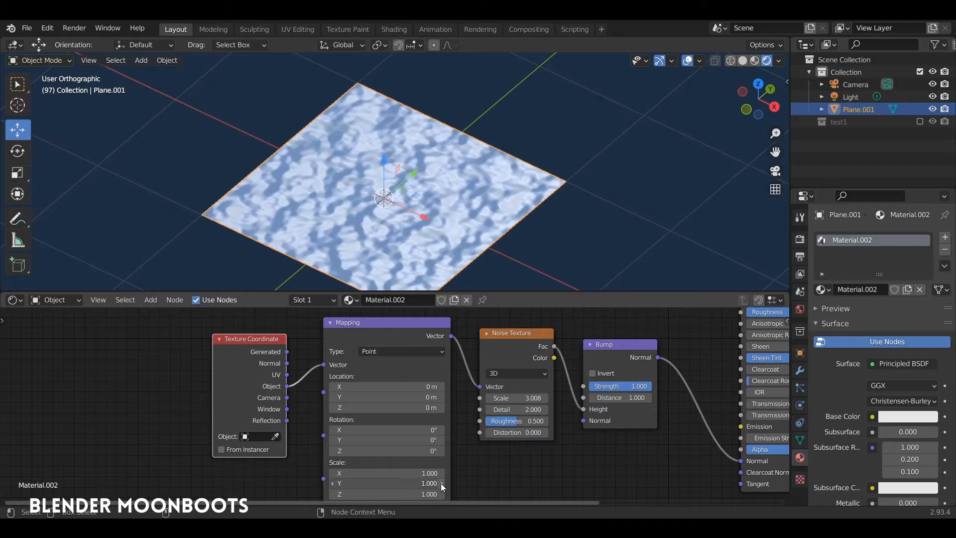
{"action": "mouse_move", "coordinate": [446, 483]}
{"action": "left_mouse_down"}
{"action": "mouse_move", "coordinate": [455, 480]}
{"action": "mouse_move", "coordinate": [429, 485]}
{"action": "mouse_move", "coordinate": [441, 484]}
{"action": "left_mouse_up"}
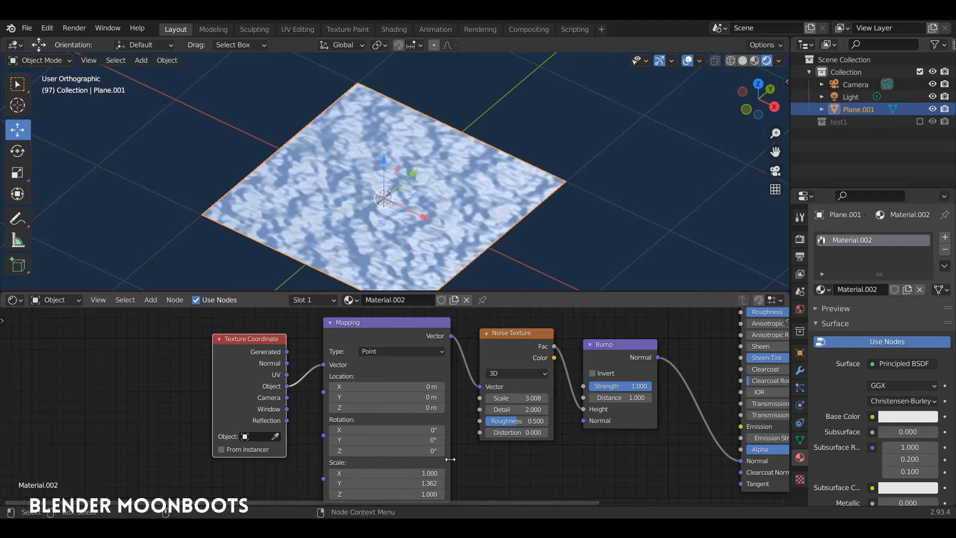
Split off part of the node editor area and turn the new area into a Dope Sheet
{"action": "middle_click_drag", "start_coordinate": [517, 209], "coordinate": [594, 209]}
{"action": "middle_click_drag", "start_coordinate": [525, 208], "coordinate": [482, 214]}
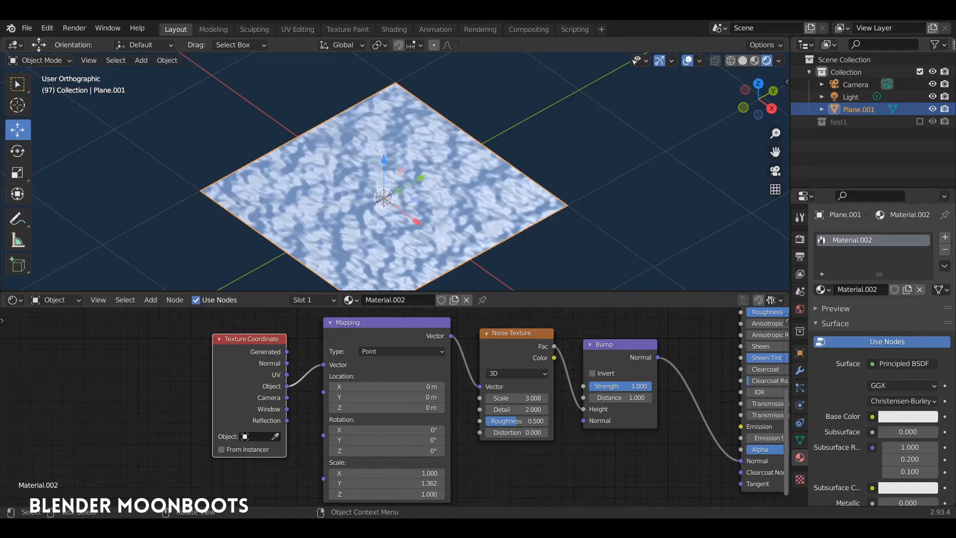
{"action": "left_click_drag", "start_coordinate": [784, 294], "coordinate": [235, 351]}
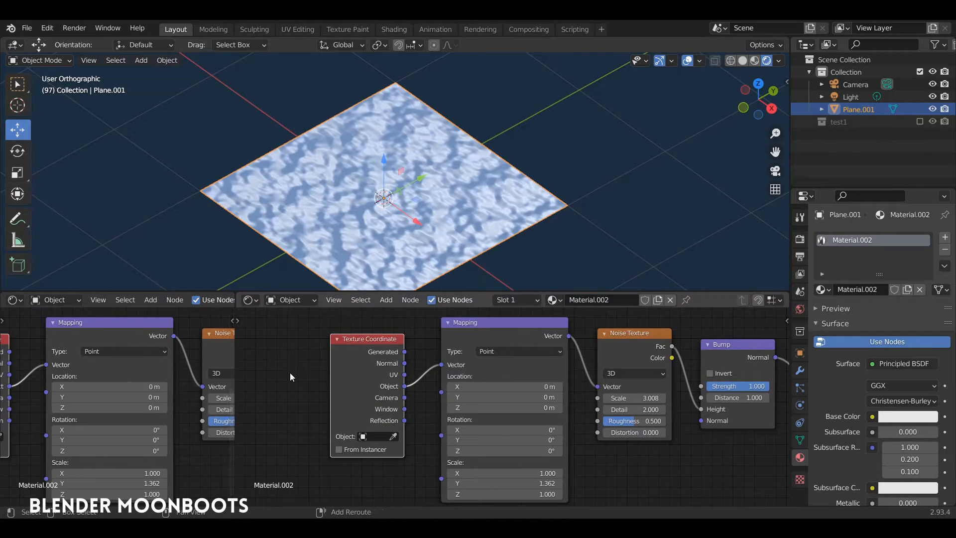
{"action": "key", "text": "shift+F12"}
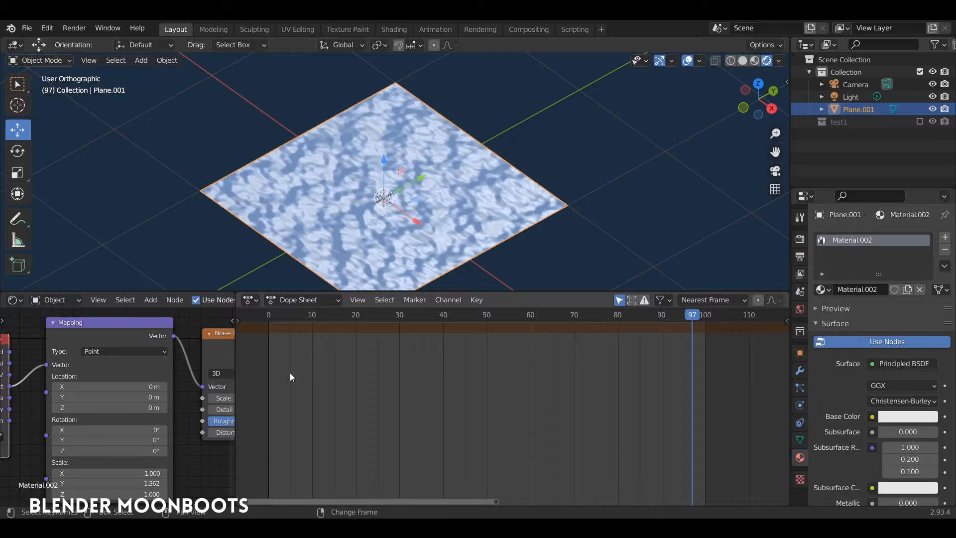
Play the timeline briefly from its start
{"action": "left_click_drag", "start_coordinate": [279, 315], "coordinate": [263, 339]}
{"action": "key", "text": "space"}
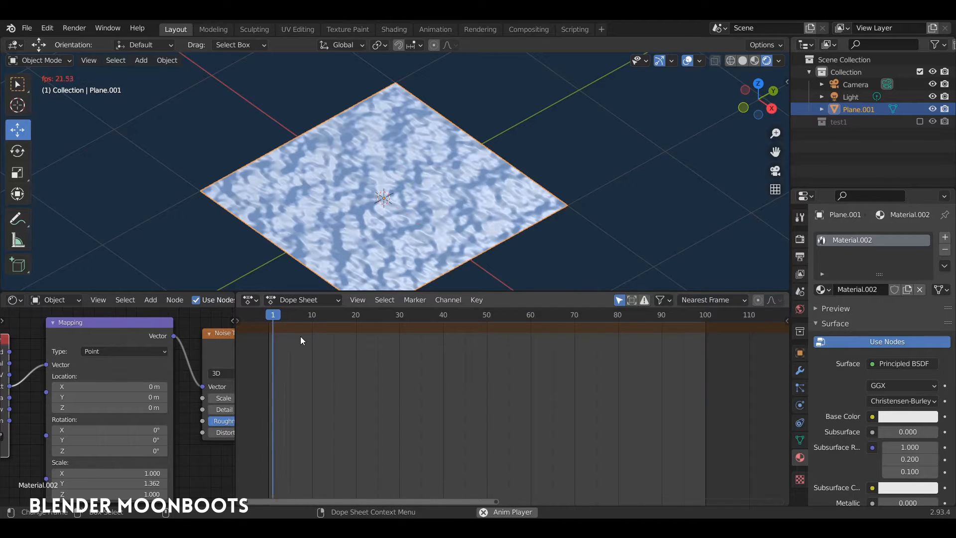
{"action": "key", "text": "space"}
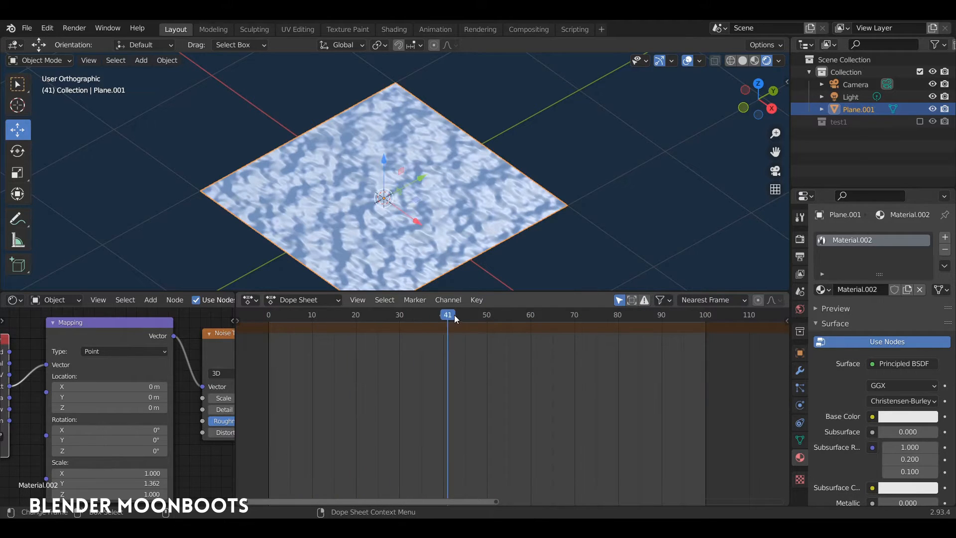
Insert a keyframe on the Mapping node's Location at frame 0, with X, Y and Z at 0 m
{"action": "left_click_drag", "start_coordinate": [455, 318], "coordinate": [476, 324]}
{"action": "left_click_drag", "start_coordinate": [258, 322], "coordinate": [252, 324]}
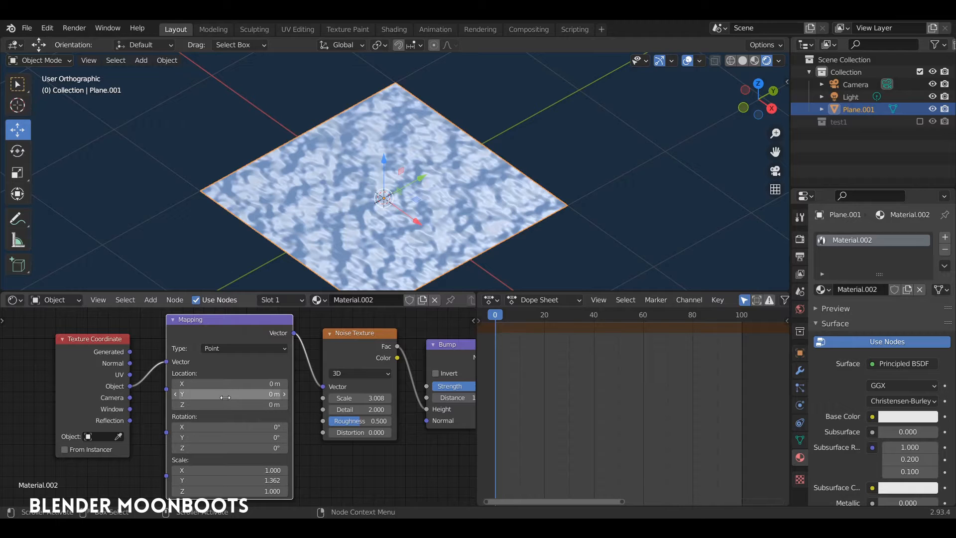
{"action": "key", "text": "i"}
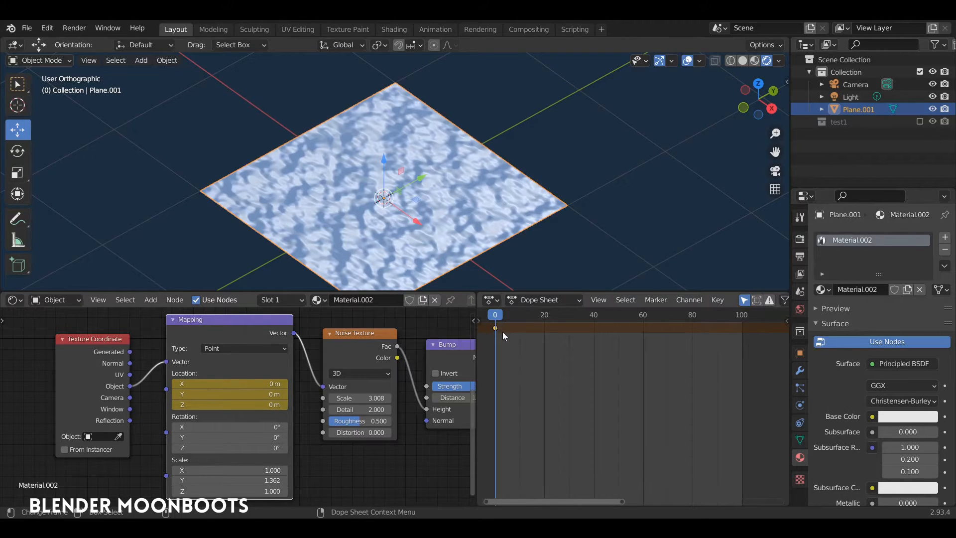
At frame 100, set the Mapping node's Y location to -1 m and keyframe it
{"action": "left_click_drag", "start_coordinate": [503, 336], "coordinate": [742, 336]}
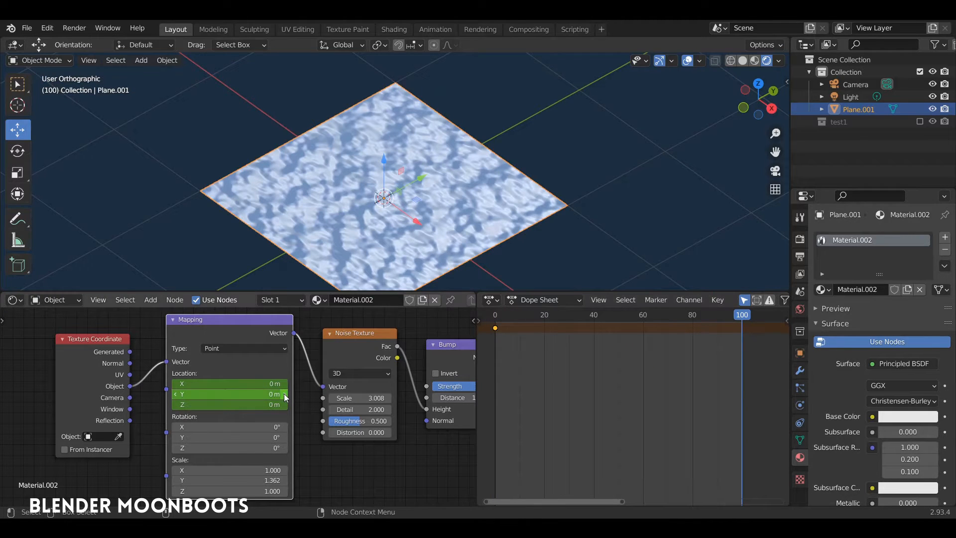
{"action": "left_click_drag", "start_coordinate": [285, 393], "coordinate": [268, 398]}
{"action": "left_click", "coordinate": [267, 393]}
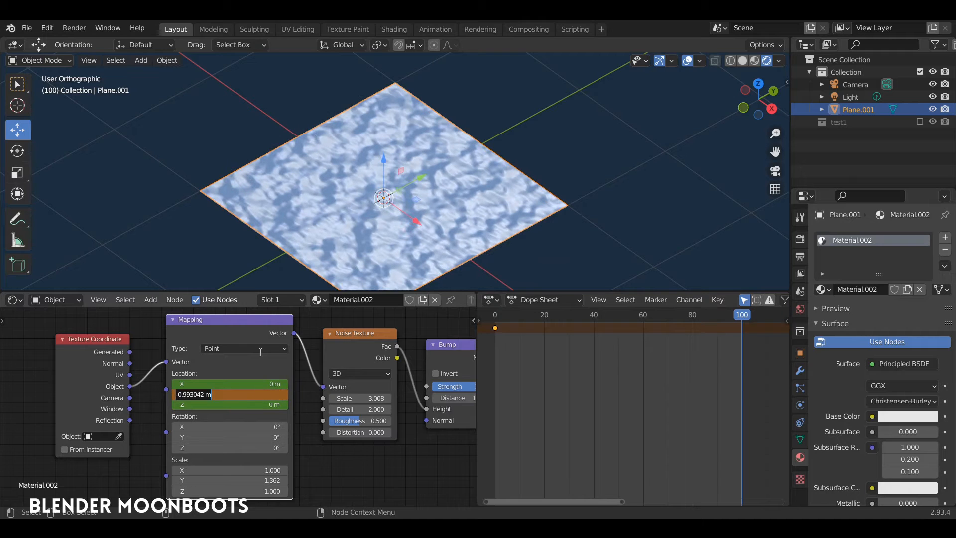
{"action": "type", "text": "-1"}
{"action": "key", "text": "Return"}
{"action": "key", "text": "i"}
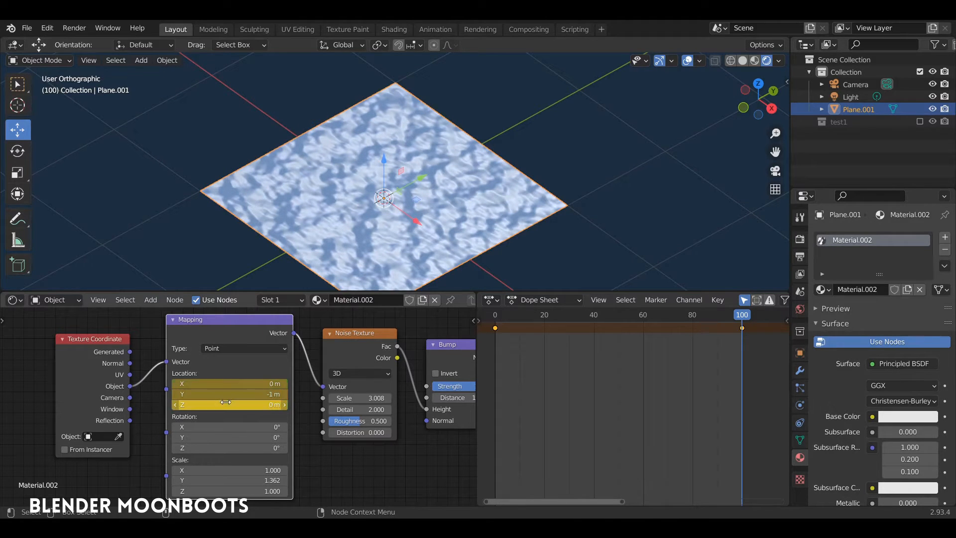
Play back the keyframed noise movement from frame 0
{"action": "left_click", "coordinate": [495, 318]}
{"action": "key", "text": "space"}
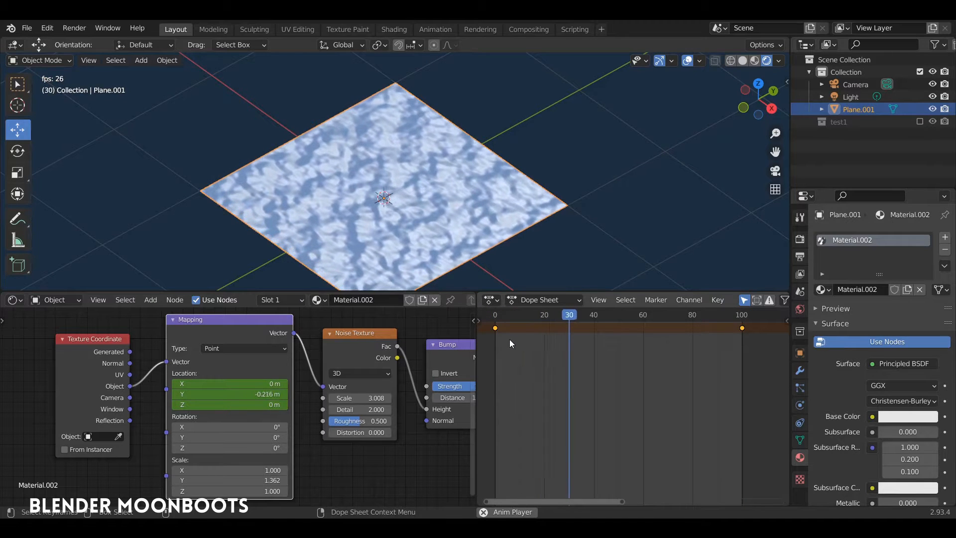
{"action": "left_click", "coordinate": [491, 317]}
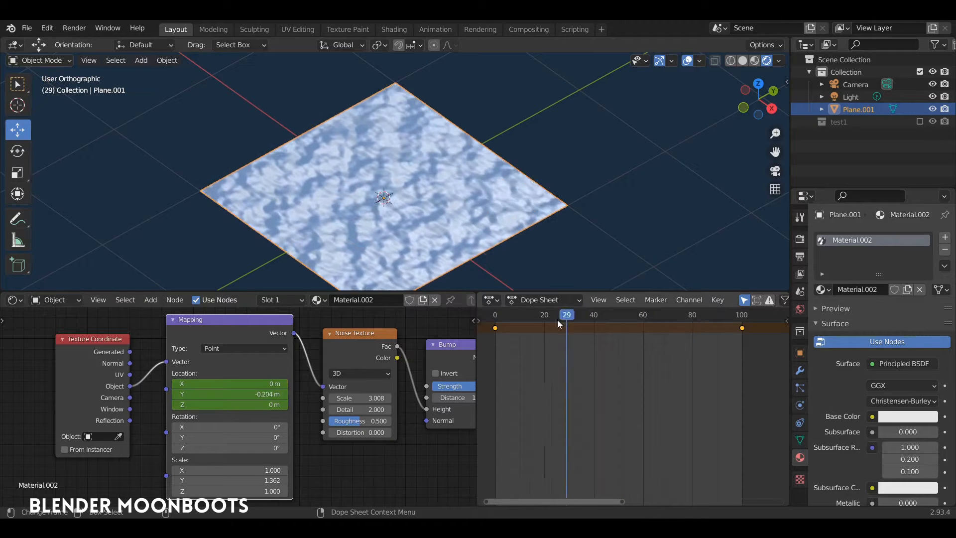
{"action": "key", "text": "Escape"}
{"action": "key", "text": "space"}
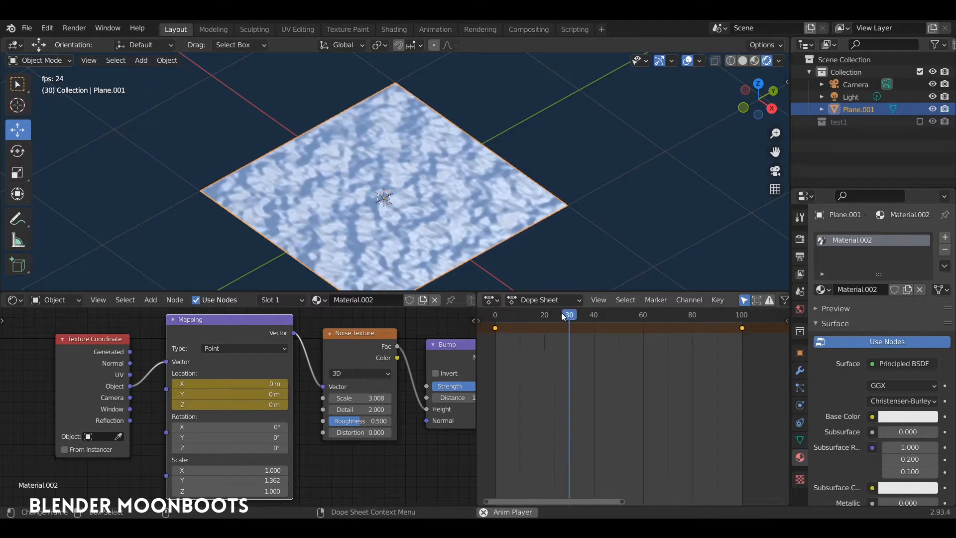
{"action": "key", "text": "space"}
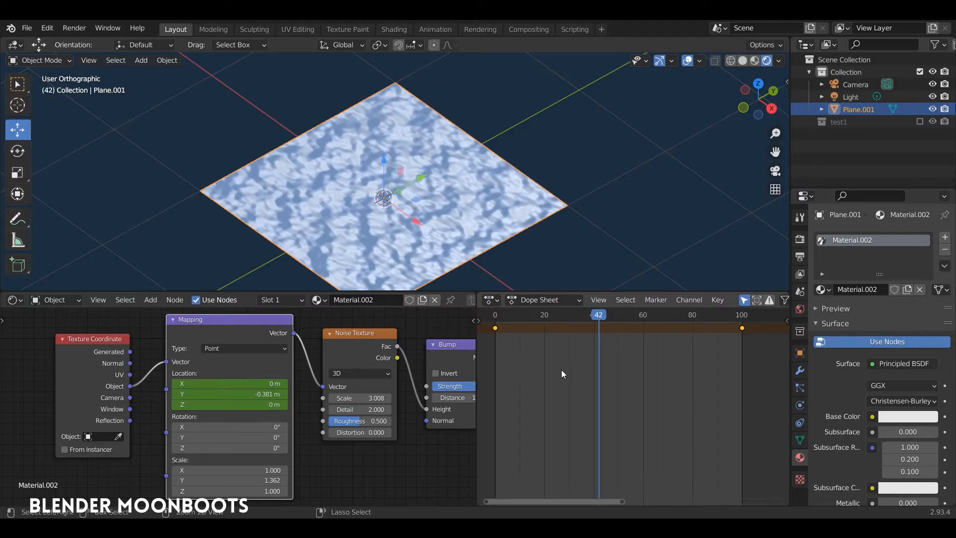
Examine the easing of the location F-curves in an enlarged Graph Editor
{"action": "key", "text": "ctrl+Tab"}
{"action": "middle_click_drag", "start_coordinate": [581, 363], "coordinate": [653, 343], "text": "ctrl"}
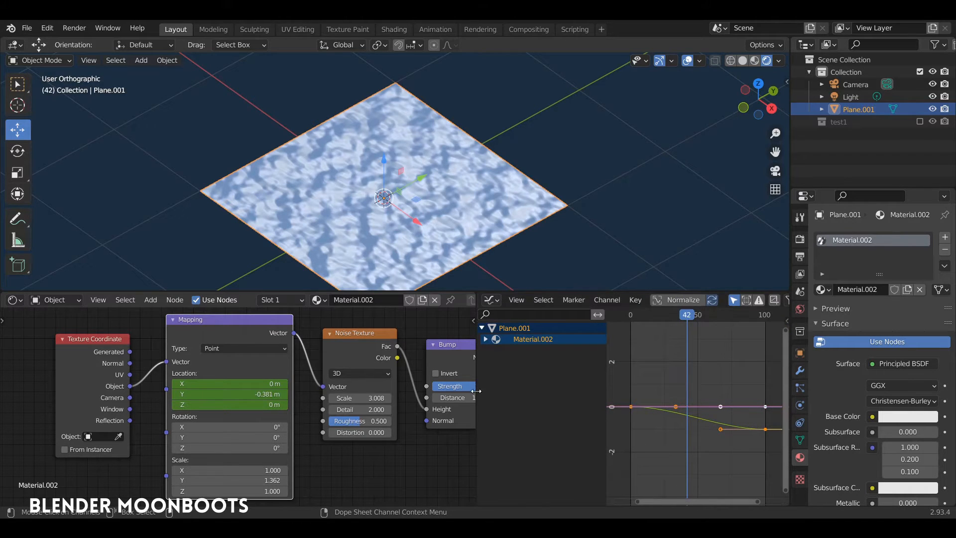
{"action": "left_click_drag", "start_coordinate": [478, 393], "coordinate": [223, 408]}
{"action": "middle_click_drag", "start_coordinate": [566, 365], "coordinate": [562, 327], "text": "ctrl"}
{"action": "middle_click_drag", "start_coordinate": [563, 383], "coordinate": [549, 350]}
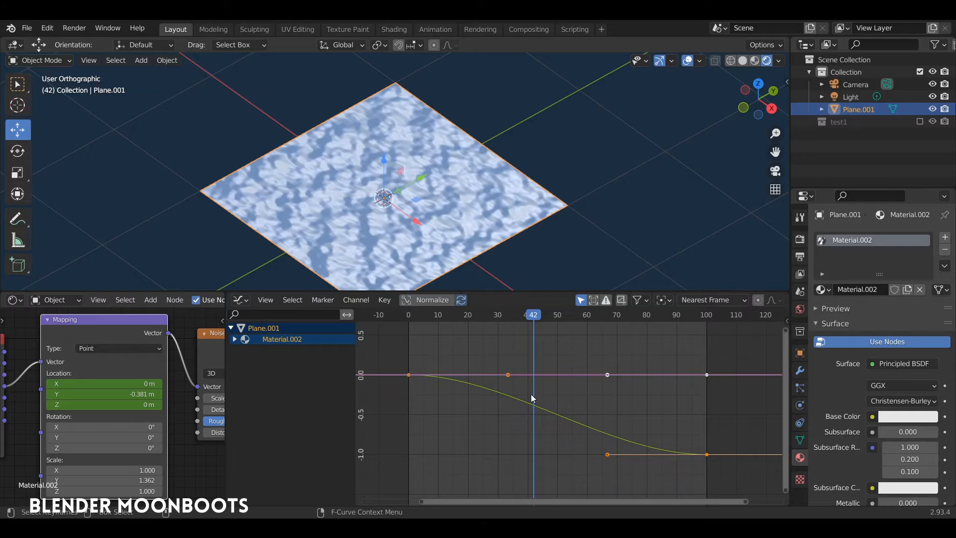
Set the Mapping keyframes' interpolation to Linear in the Dope Sheet and play the animation from the start
{"action": "key", "text": "ctrl+Tab"}
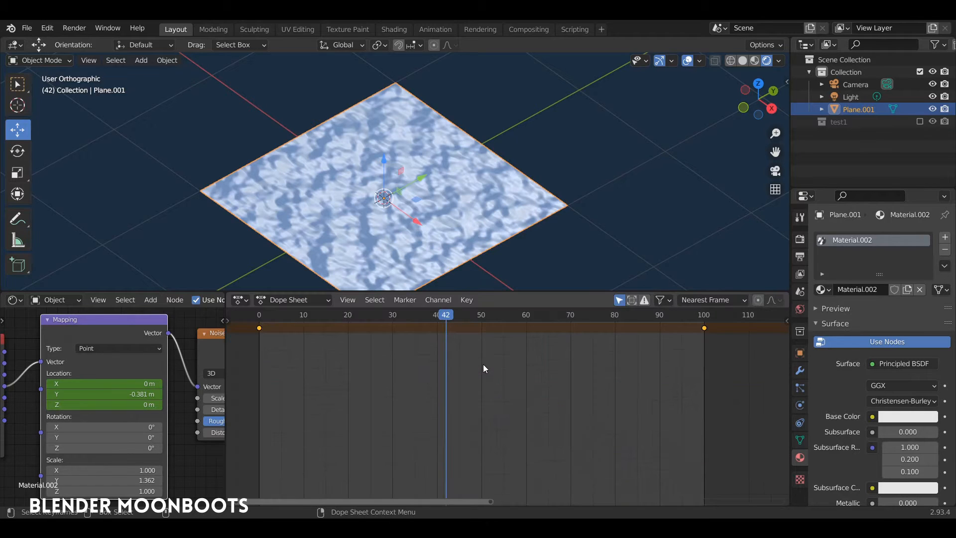
{"action": "middle_click_drag", "start_coordinate": [450, 348], "coordinate": [484, 353]}
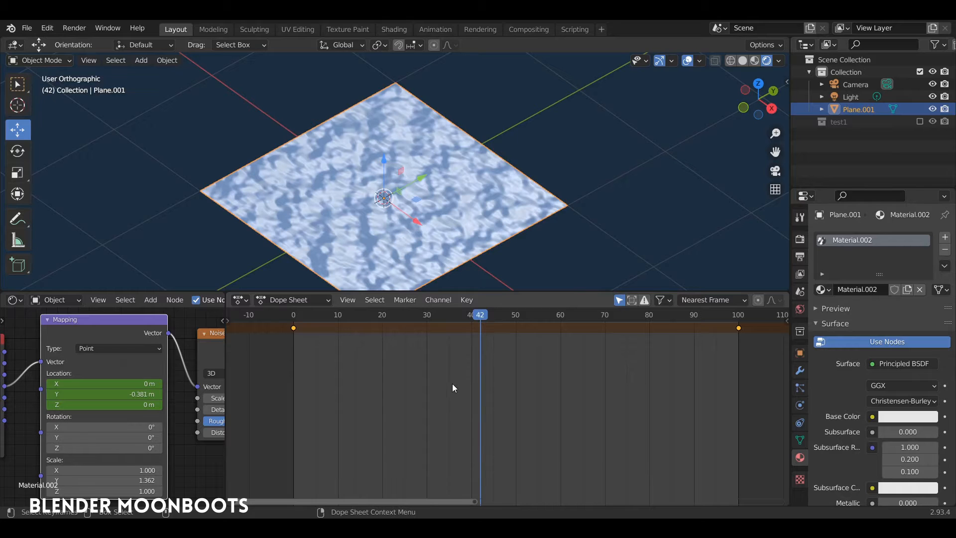
{"action": "key", "text": "t"}
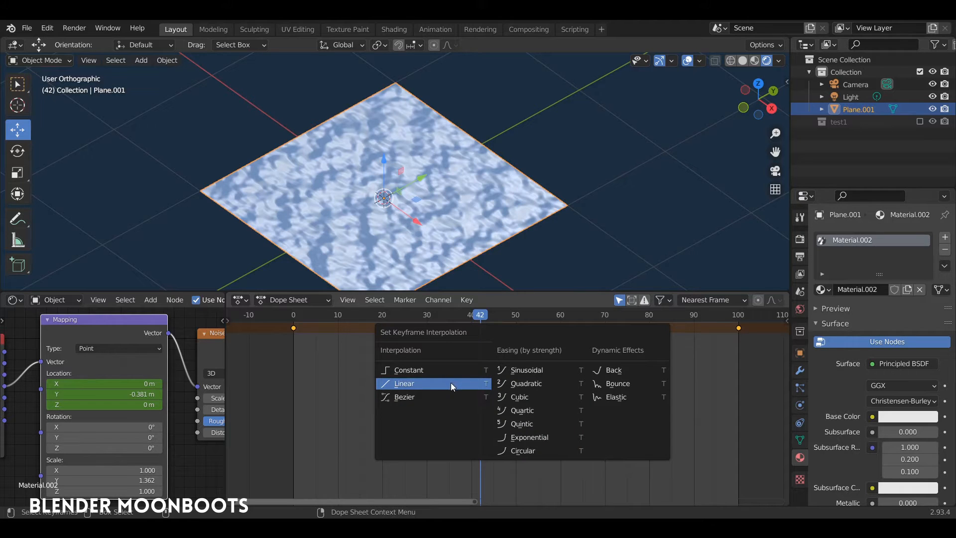
{"action": "left_click", "coordinate": [411, 386]}
{"action": "key", "text": "shift+Left"}
{"action": "key", "text": "space"}
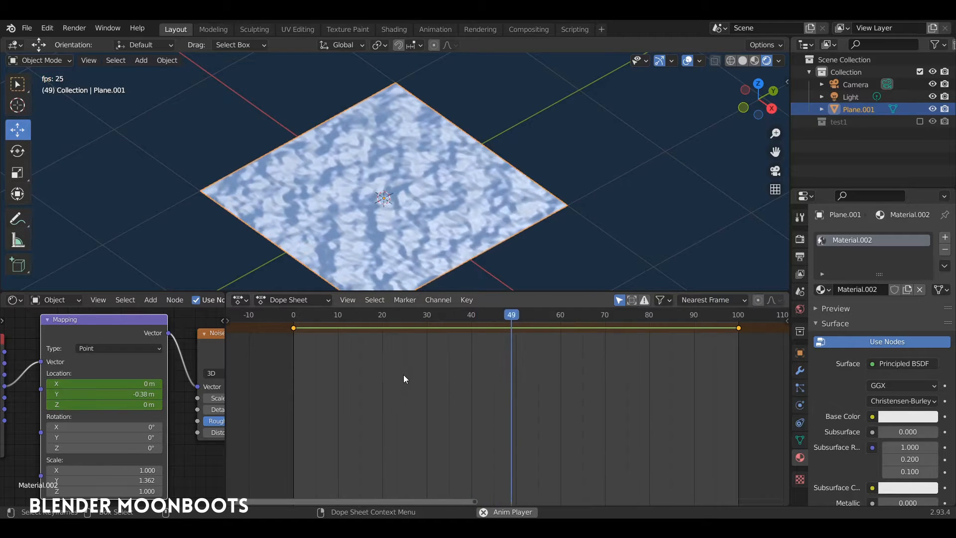
{"action": "key", "text": "space"}
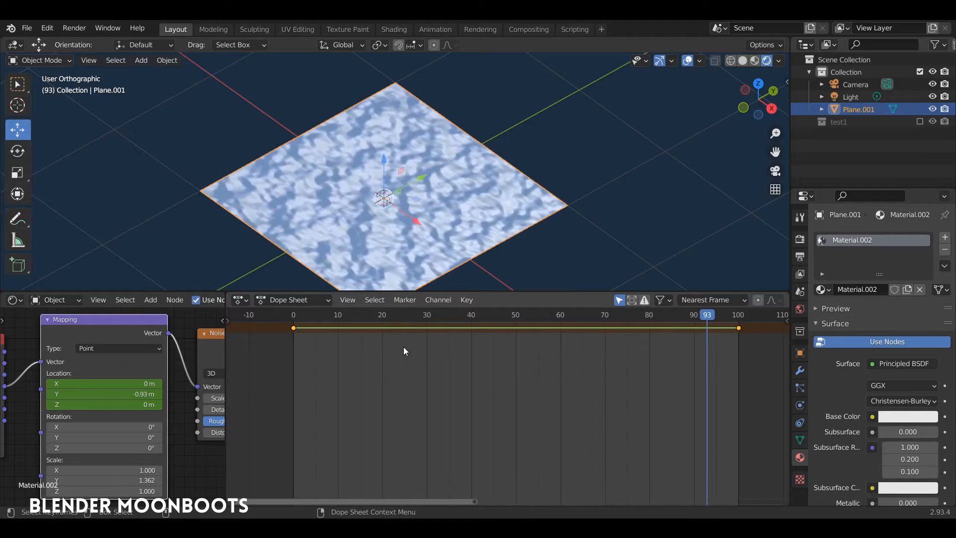
Widen the node editor against the Dope Sheet and return the timeline to frame 0
{"action": "left_click_drag", "start_coordinate": [224, 336], "coordinate": [458, 349]}
{"action": "middle_click_drag", "start_coordinate": [448, 279], "coordinate": [473, 259]}
{"action": "left_click_drag", "start_coordinate": [503, 318], "coordinate": [499, 342]}
{"action": "middle_click_drag", "start_coordinate": [493, 272], "coordinate": [384, 233]}
{"action": "mouse_move", "coordinate": [498, 322]}
{"action": "left_mouse_down"}
{"action": "mouse_move", "coordinate": [591, 326]}
{"action": "mouse_move", "coordinate": [499, 334]}
{"action": "left_mouse_up"}
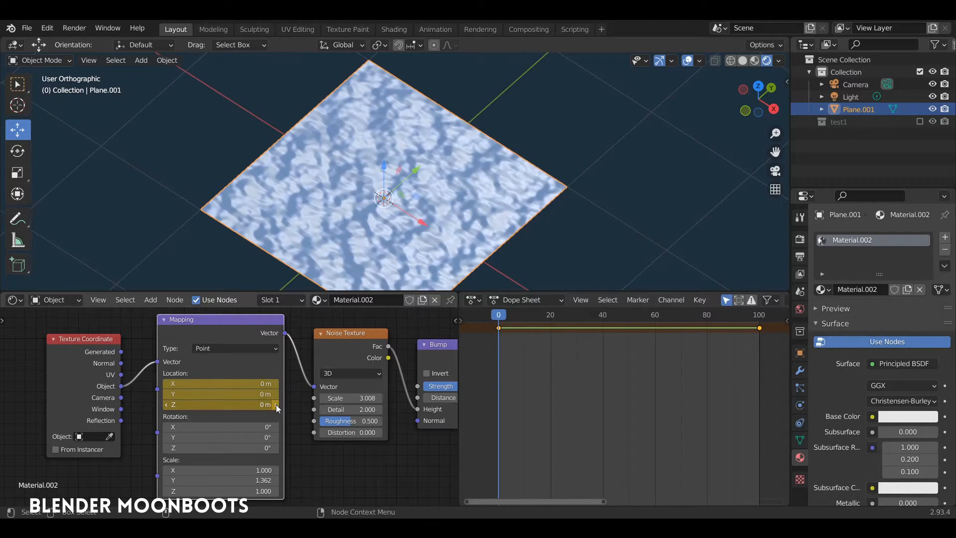
Try different Z location values on the Mapping node at frame 0
{"action": "mouse_move", "coordinate": [276, 405]}
{"action": "left_mouse_down", "text": "shift"}
{"action": "mouse_move", "coordinate": [293, 402]}
{"action": "mouse_move", "coordinate": [282, 403]}
{"action": "left_mouse_up", "text": "shift"}
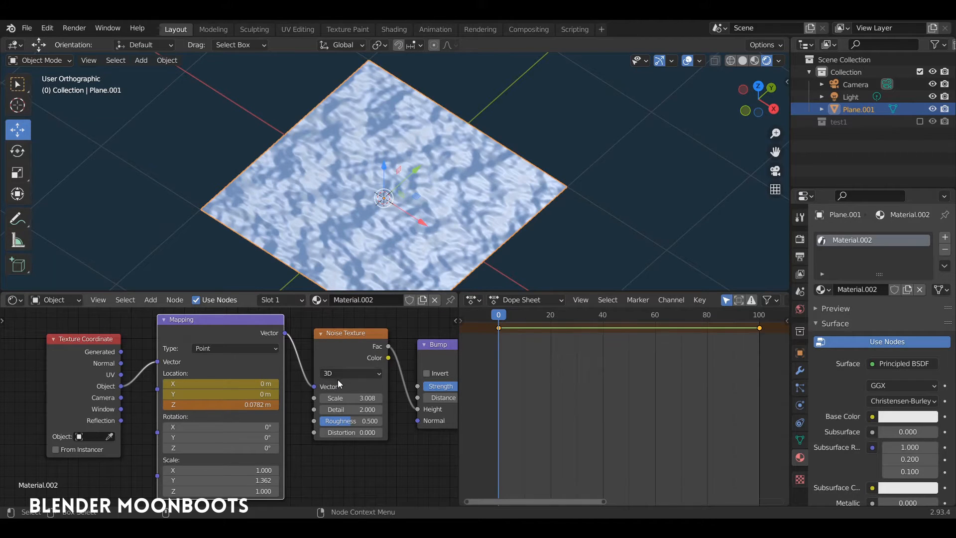
{"action": "middle_click_drag", "start_coordinate": [383, 258], "coordinate": [389, 243]}
{"action": "left_click_drag", "start_coordinate": [276, 405], "coordinate": [234, 404]}
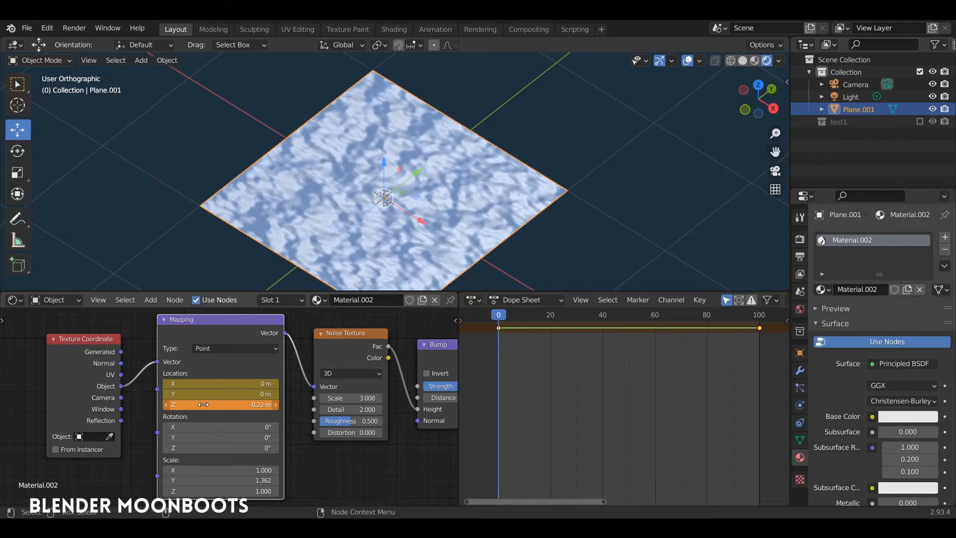
At frame 100, keyframe the Mapping node's Z location at 1 m and play back the animation
{"action": "left_click_drag", "start_coordinate": [502, 317], "coordinate": [759, 315]}
{"action": "left_click_drag", "start_coordinate": [249, 405], "coordinate": [266, 405]}
{"action": "left_click", "coordinate": [266, 405]}
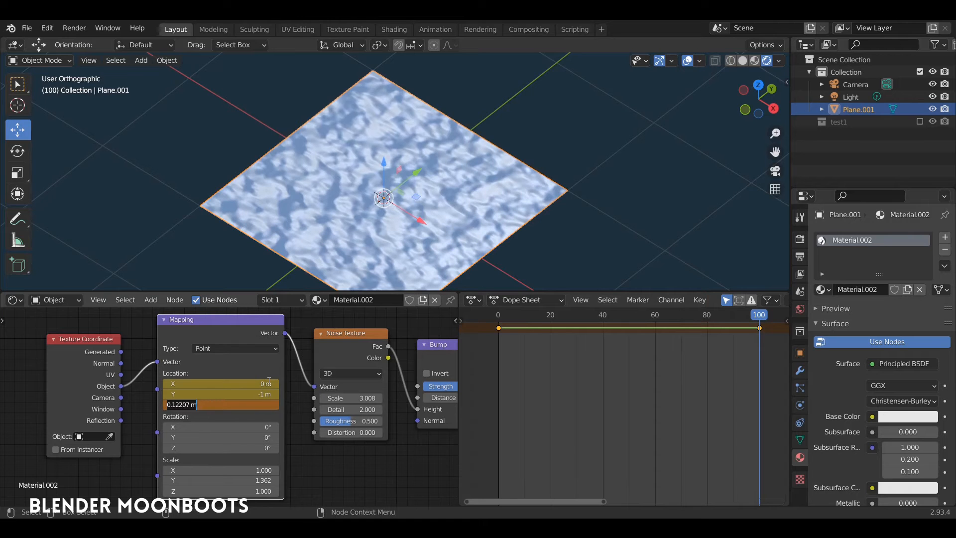
{"action": "type", "text": "1"}
{"action": "key", "text": "Return"}
{"action": "key", "text": "i"}
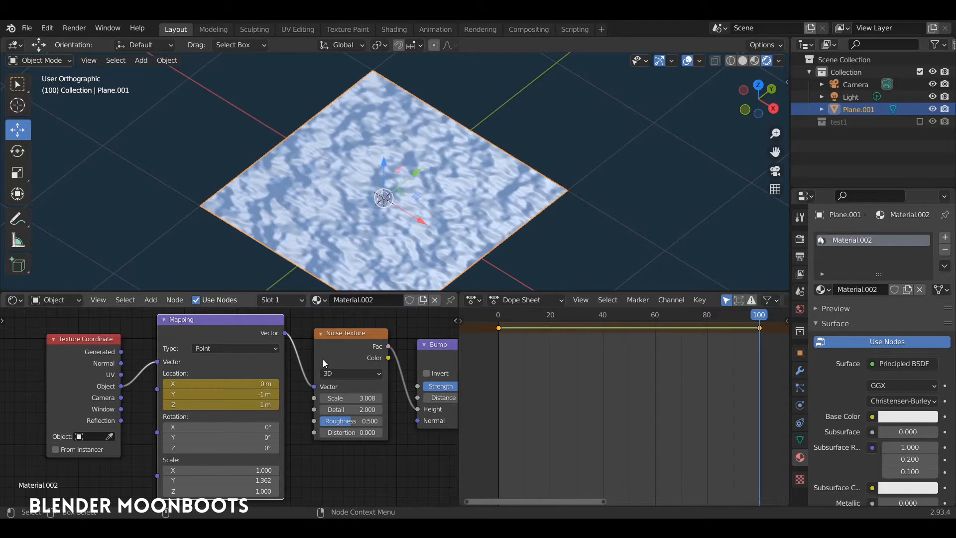
{"action": "key", "text": "space"}
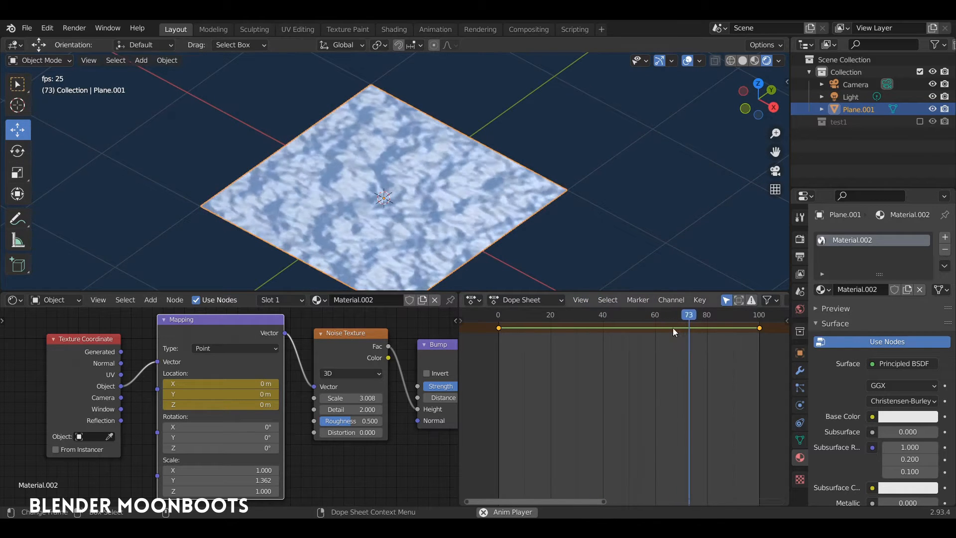
{"action": "key", "text": "space"}
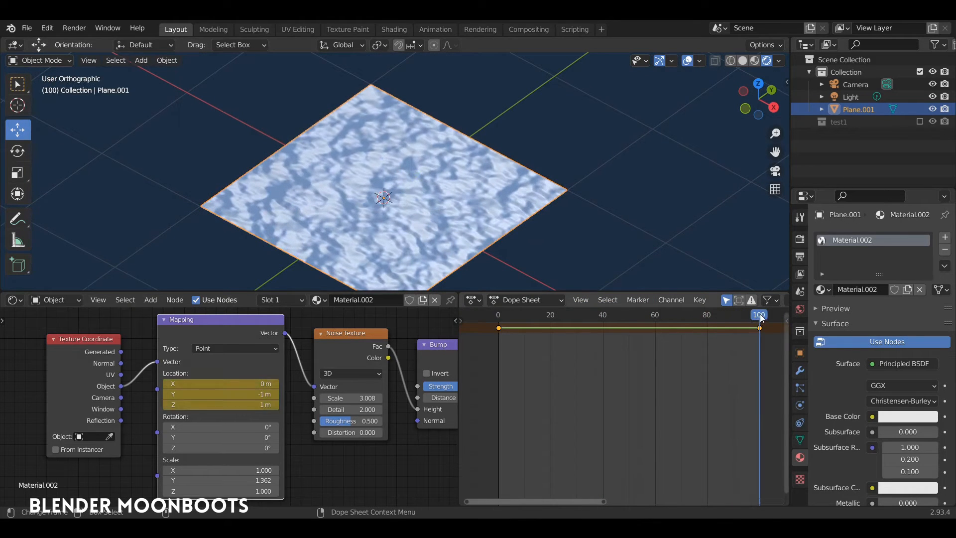
At frame 100, keyframe the Mapping node's Z location at 0.5 m and play back the animation
{"action": "left_click", "coordinate": [248, 404]}
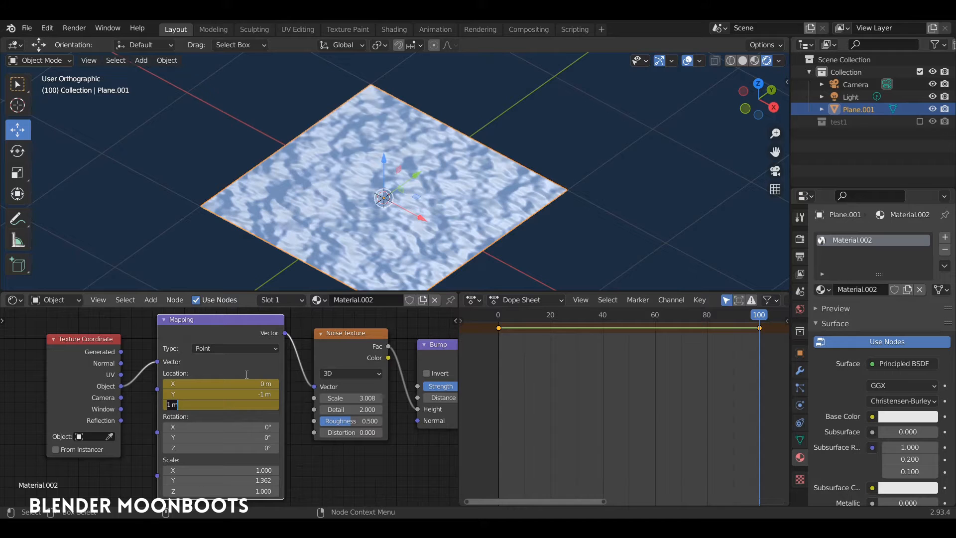
{"action": "type", "text": "0.5"}
{"action": "key", "text": "Return"}
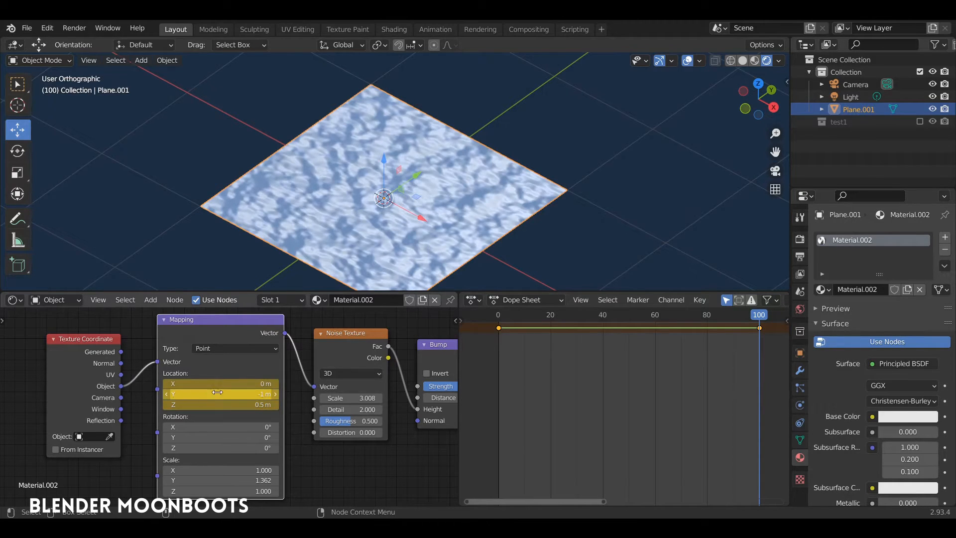
{"action": "key", "text": "space"}
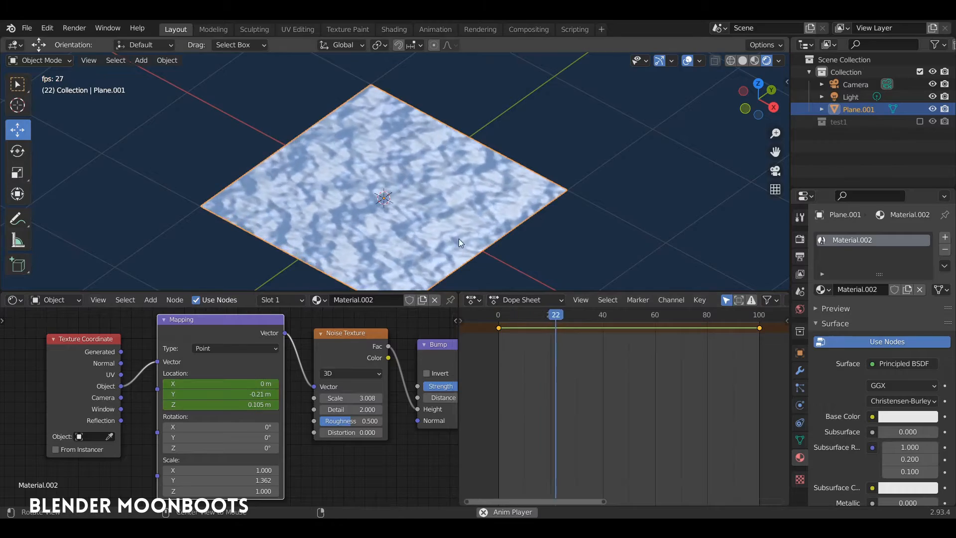
Set the Mapping node's Y scale to 1.312 and the Noise Texture's detail to 2.021 and roughness to 0.620
{"action": "middle_click_drag", "start_coordinate": [459, 238], "coordinate": [479, 203]}
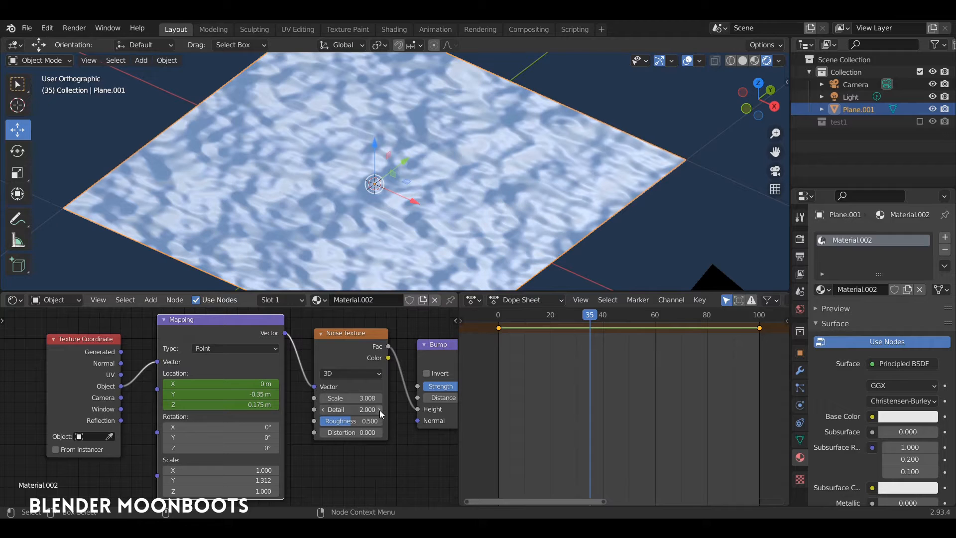
{"action": "left_click_drag", "start_coordinate": [379, 410], "coordinate": [365, 422]}
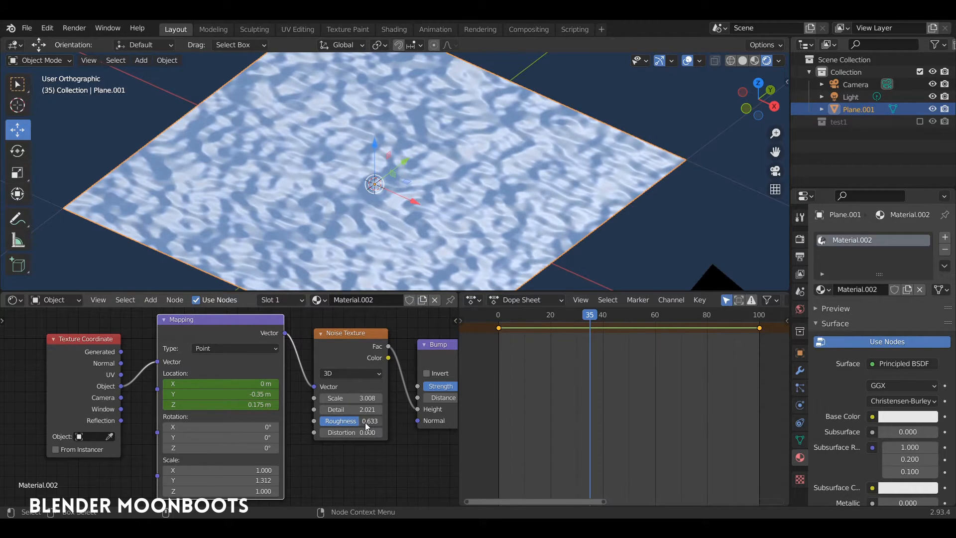
Bring the Principled BSDF node into view and enlarge the node editor's height to show its settings
{"action": "middle_click_drag", "start_coordinate": [393, 330], "coordinate": [84, 451]}
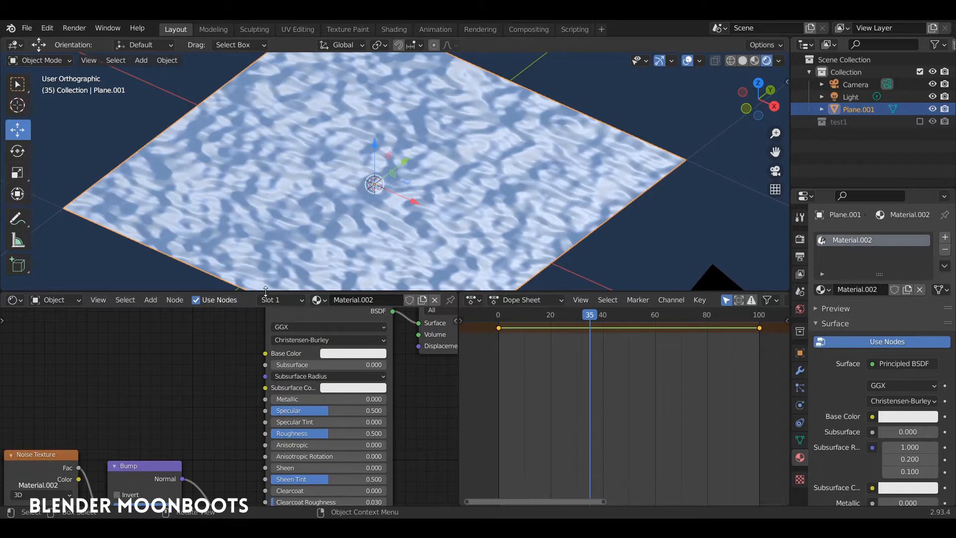
{"action": "left_click_drag", "start_coordinate": [268, 291], "coordinate": [273, 219]}
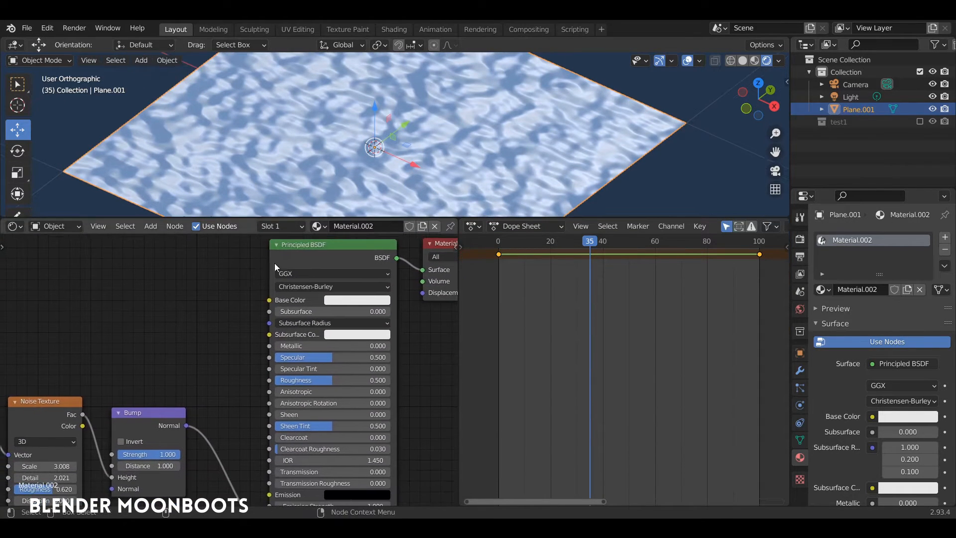
Set the Principled BSDF's roughness to 0.111 and add a ColorRamp node in front of it
{"action": "left_click_drag", "start_coordinate": [315, 380], "coordinate": [274, 387]}
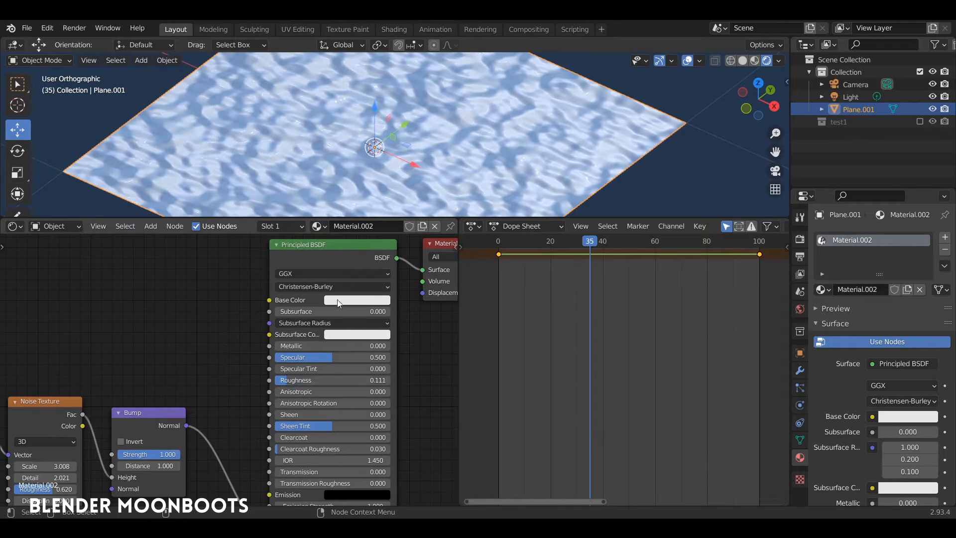
{"action": "middle_click_drag", "start_coordinate": [213, 299], "coordinate": [299, 354]}
{"action": "middle_click_drag", "start_coordinate": [213, 372], "coordinate": [257, 370]}
{"action": "key", "text": "shift+a"}
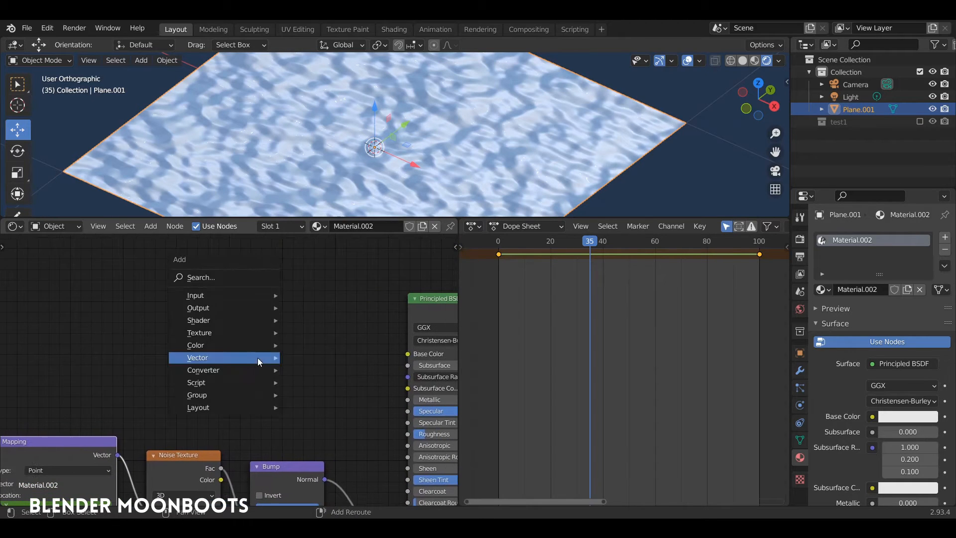
{"action": "mouse_move", "coordinate": [218, 371]}
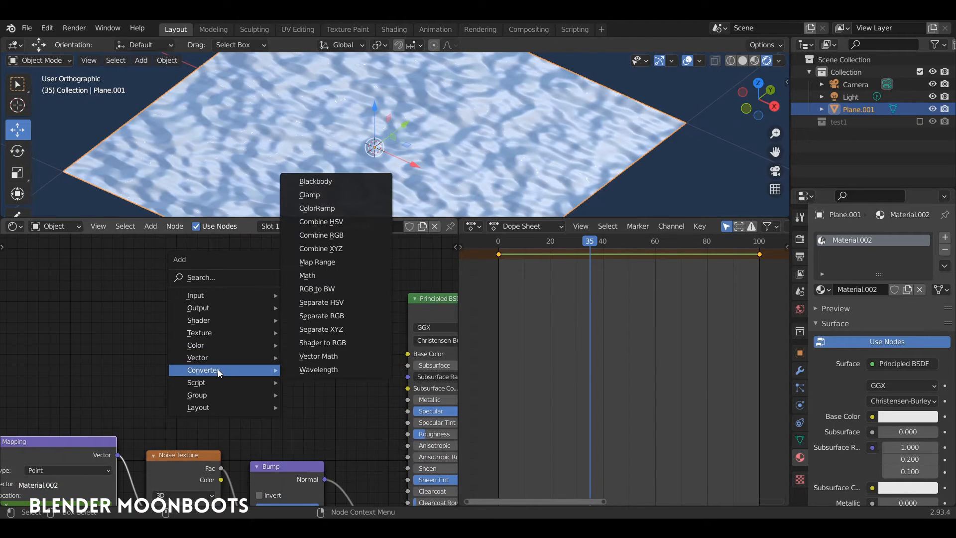
{"action": "left_click", "coordinate": [327, 208]}
{"action": "left_click", "coordinate": [287, 287]}
Move the Texture Coordinate and Mapping nodes aside and place a duplicate of the Noise Texture above the original
{"action": "middle_click_drag", "start_coordinate": [160, 354], "coordinate": [290, 322]}
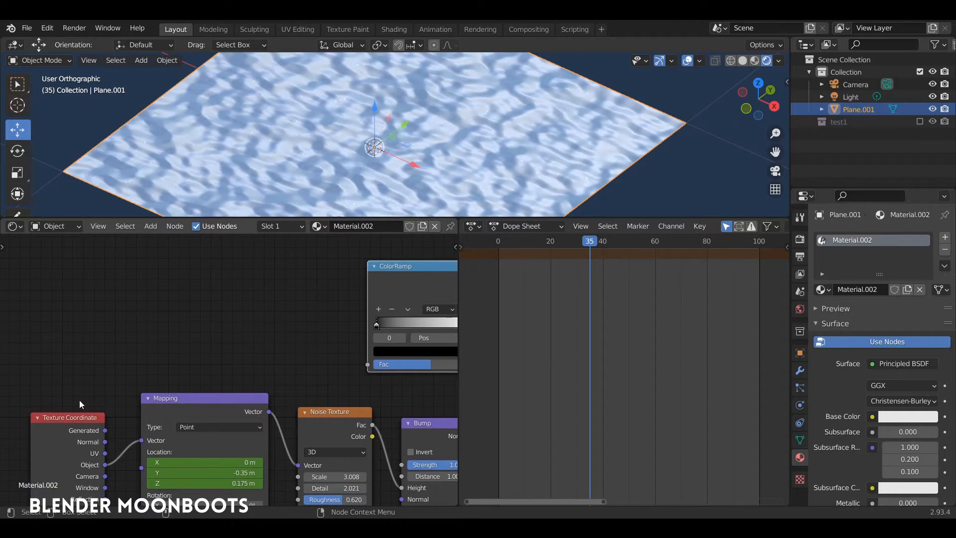
{"action": "left_click_drag", "start_coordinate": [77, 429], "coordinate": [25, 352]}
{"action": "left_click_drag", "start_coordinate": [188, 399], "coordinate": [144, 400]}
{"action": "key", "text": "shift+a"}
{"action": "left_click", "coordinate": [330, 415]}
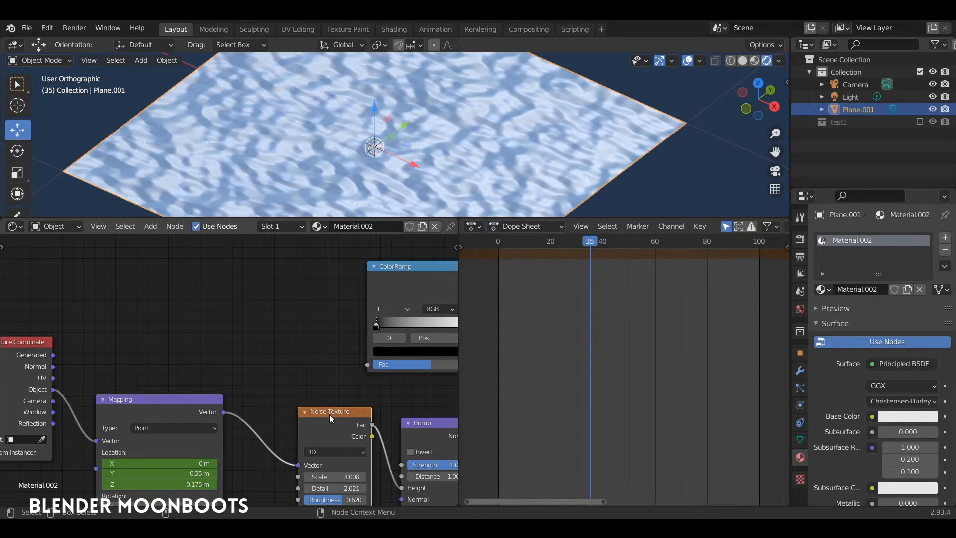
{"action": "key", "text": "shift+d"}
{"action": "left_click", "coordinate": [290, 287]}
{"action": "left_click_drag", "start_coordinate": [201, 400], "coordinate": [179, 353]}
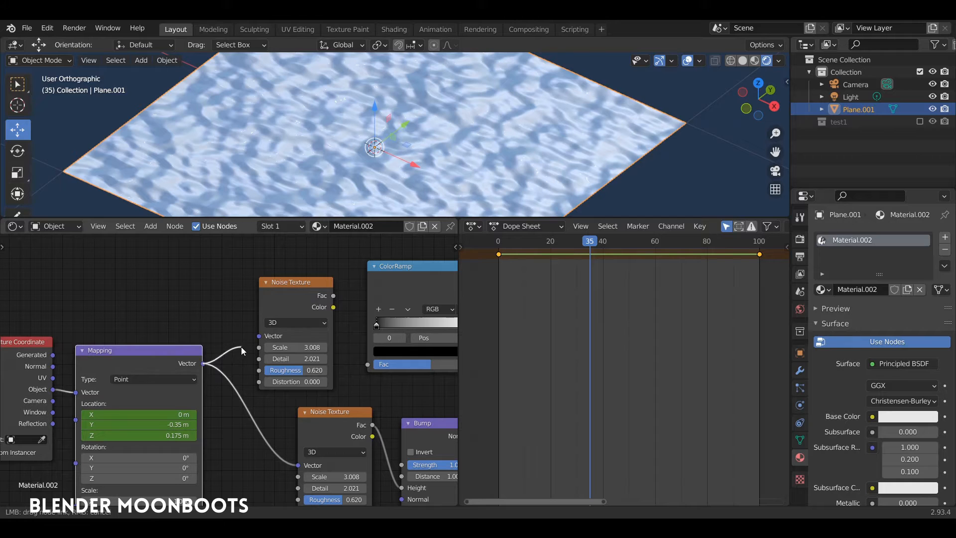
Link the Mapping vector through the duplicated Noise Texture's Fac and the ColorRamp into the Principled BSDF's Base Color
{"action": "middle_click_drag", "start_coordinate": [331, 287], "coordinate": [282, 293]}
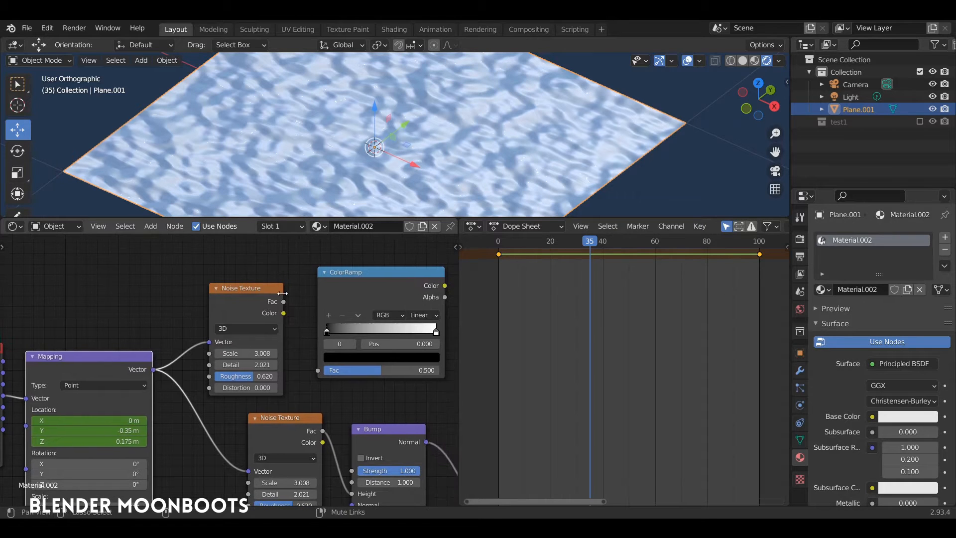
{"action": "left_click_drag", "start_coordinate": [313, 372], "coordinate": [318, 370]}
{"action": "middle_click_drag", "start_coordinate": [293, 277], "coordinate": [165, 285]}
{"action": "left_click_drag", "start_coordinate": [316, 293], "coordinate": [380, 329]}
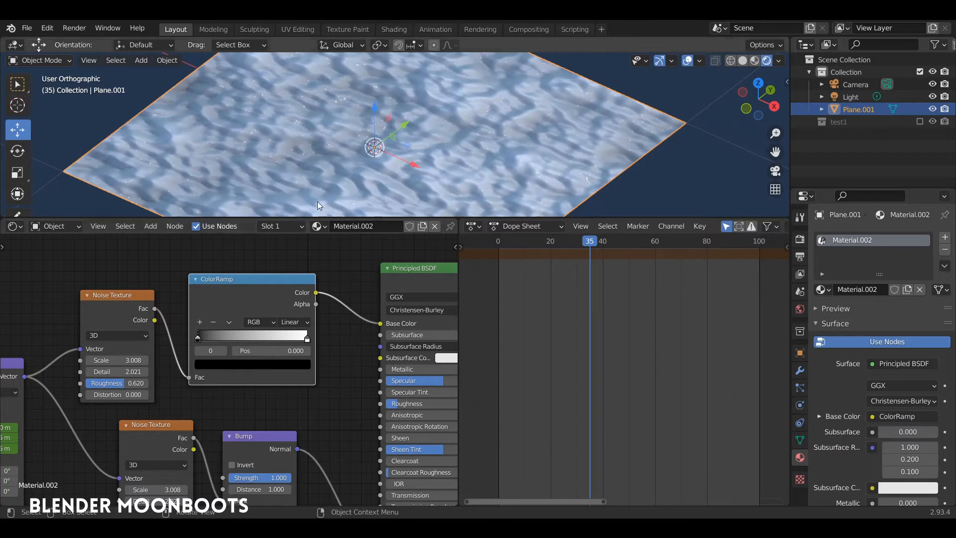
Set the upper Noise Texture's scale to 9.712 and the ColorRamp's black stop to dark blue (H 0.586, S 0.688, V 0.029)
{"action": "left_click_drag", "start_coordinate": [147, 358], "coordinate": [171, 355]}
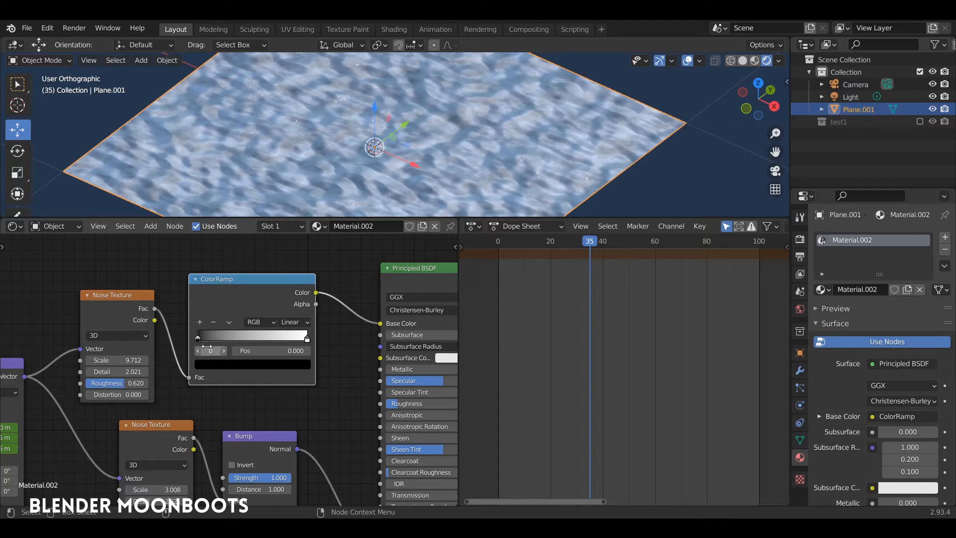
{"action": "left_click", "coordinate": [223, 365]}
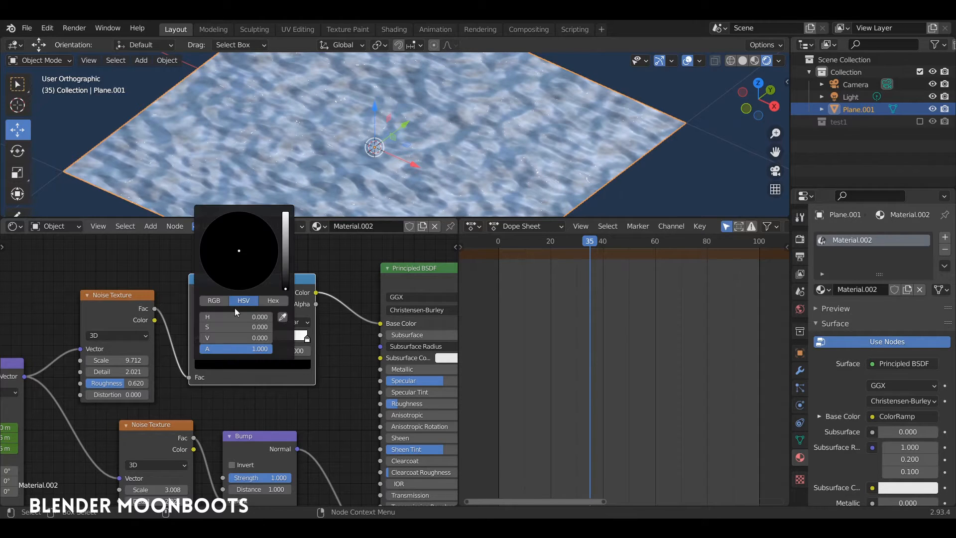
{"action": "left_click", "coordinate": [286, 246]}
{"action": "mouse_move", "coordinate": [247, 250]}
{"action": "left_mouse_down"}
{"action": "mouse_move", "coordinate": [254, 231]}
{"action": "mouse_move", "coordinate": [261, 235]}
{"action": "mouse_move", "coordinate": [247, 229]}
{"action": "mouse_move", "coordinate": [286, 277]}
{"action": "left_mouse_up"}
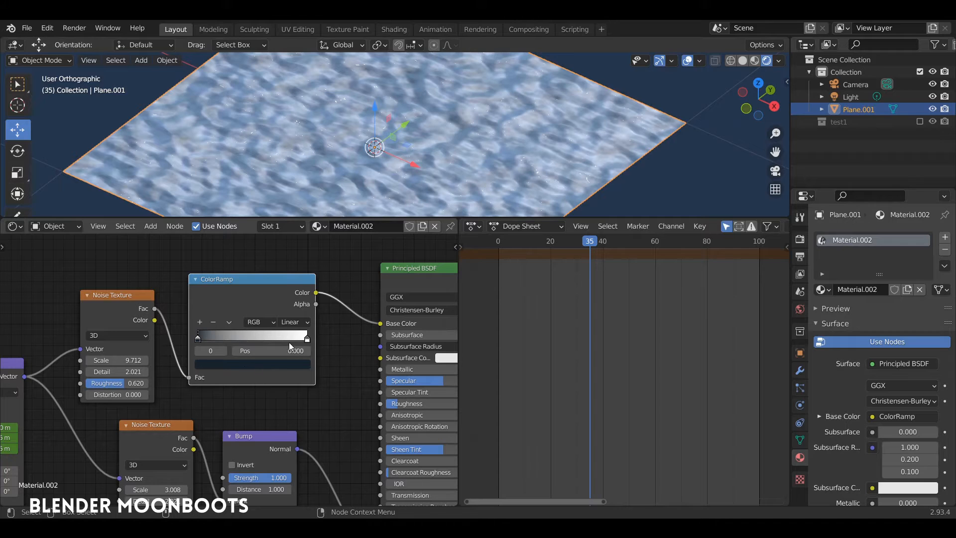
Copy the dark blue to the ColorRamp's white stop and lighten it to H 0.590, S 0.766, V 0.275
{"action": "left_click", "coordinate": [307, 338]}
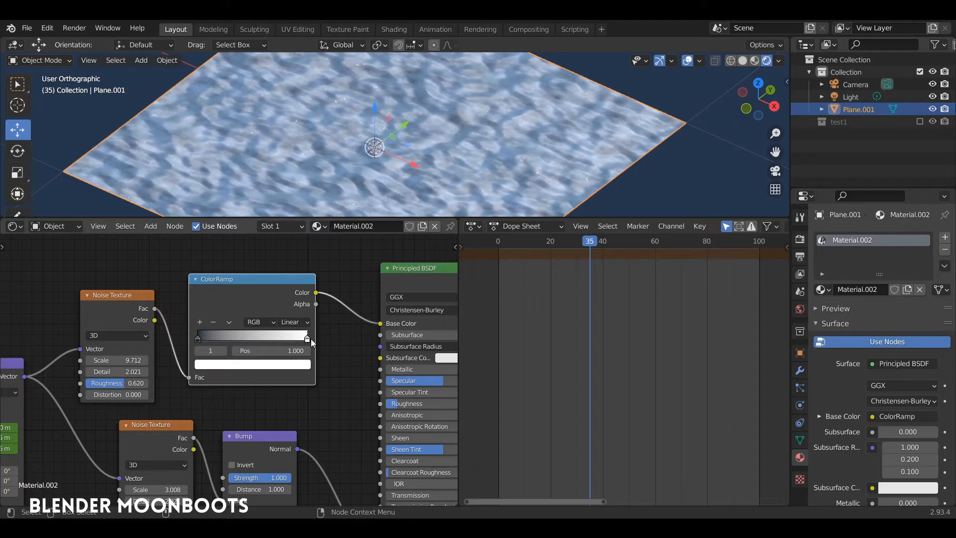
{"action": "key", "text": "ctrl+v"}
{"action": "left_click", "coordinate": [285, 364]}
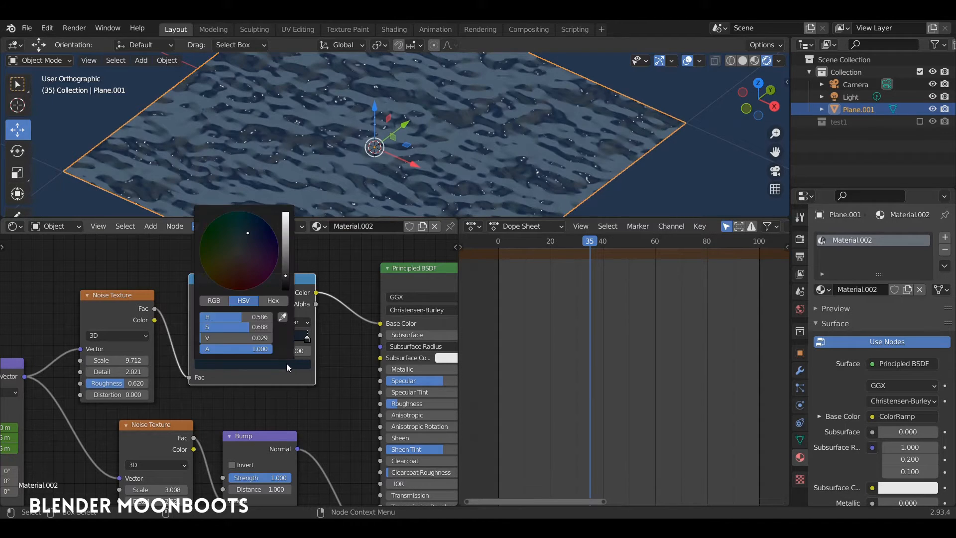
{"action": "left_click_drag", "start_coordinate": [285, 262], "coordinate": [286, 247]}
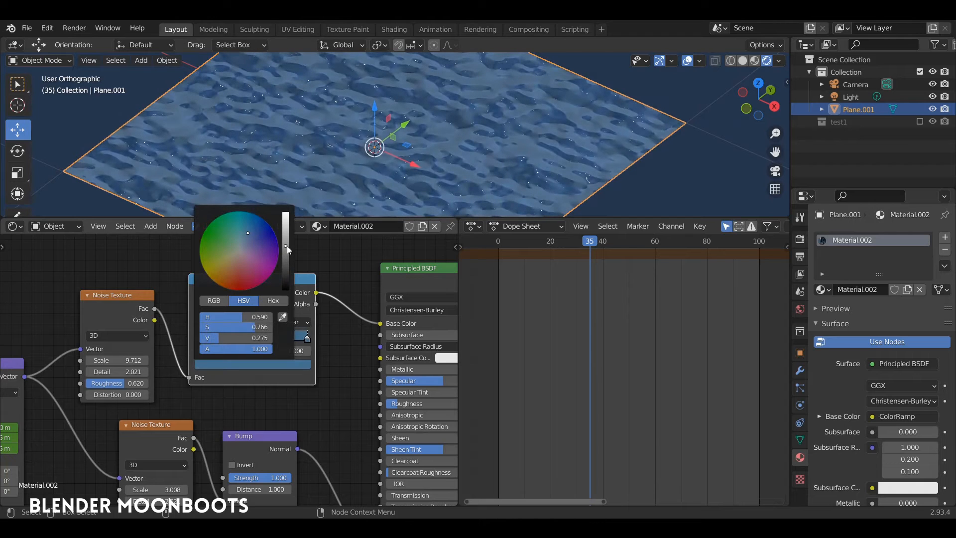
Move the ColorRamp's light stop inward and dark stop to 0.123, set the upper Noise Texture's scale to 4.056, and play the animation
{"action": "mouse_move", "coordinate": [148, 359]}
{"action": "left_mouse_down"}
{"action": "mouse_move", "coordinate": [165, 358]}
{"action": "mouse_move", "coordinate": [138, 365]}
{"action": "left_mouse_up"}
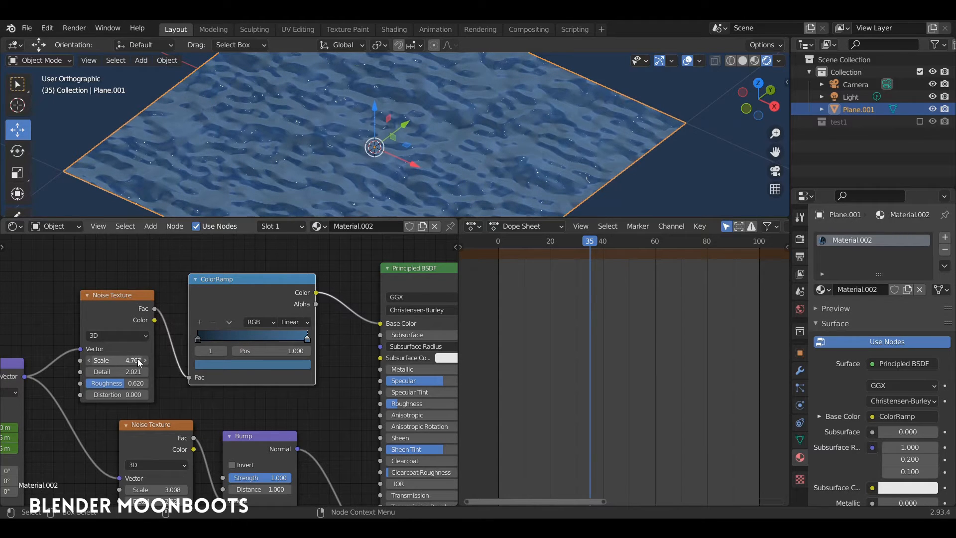
{"action": "left_click_drag", "start_coordinate": [198, 339], "coordinate": [227, 338]}
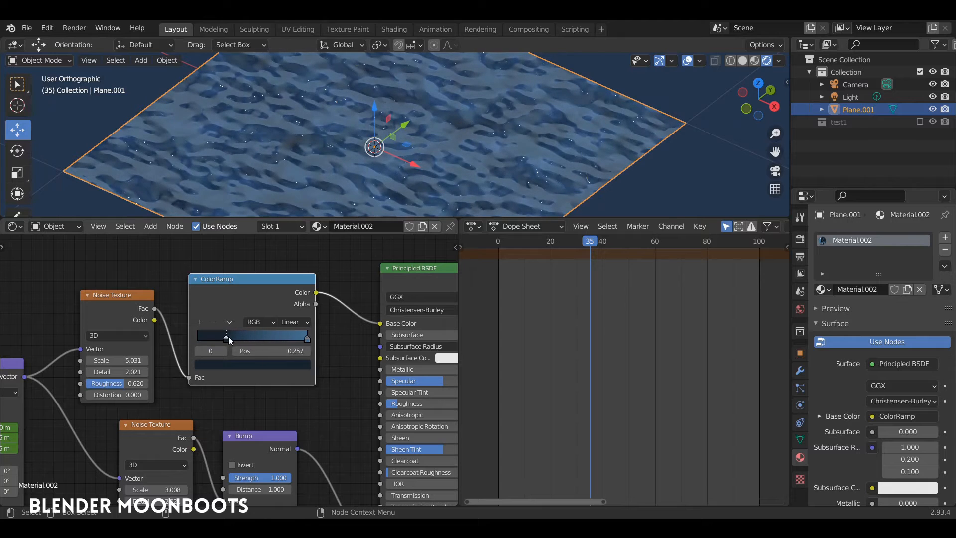
{"action": "left_click_drag", "start_coordinate": [301, 338], "coordinate": [280, 341]}
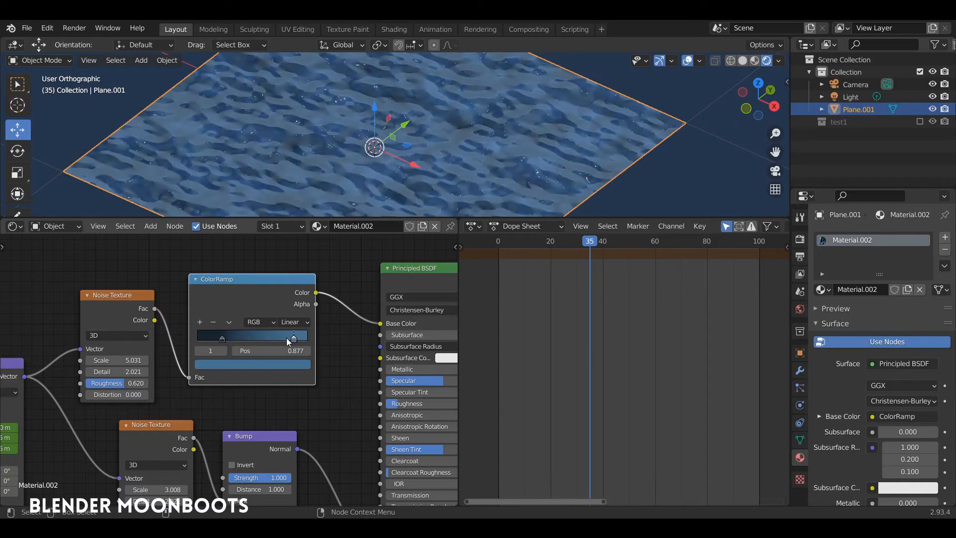
{"action": "left_click_drag", "start_coordinate": [214, 338], "coordinate": [209, 339]}
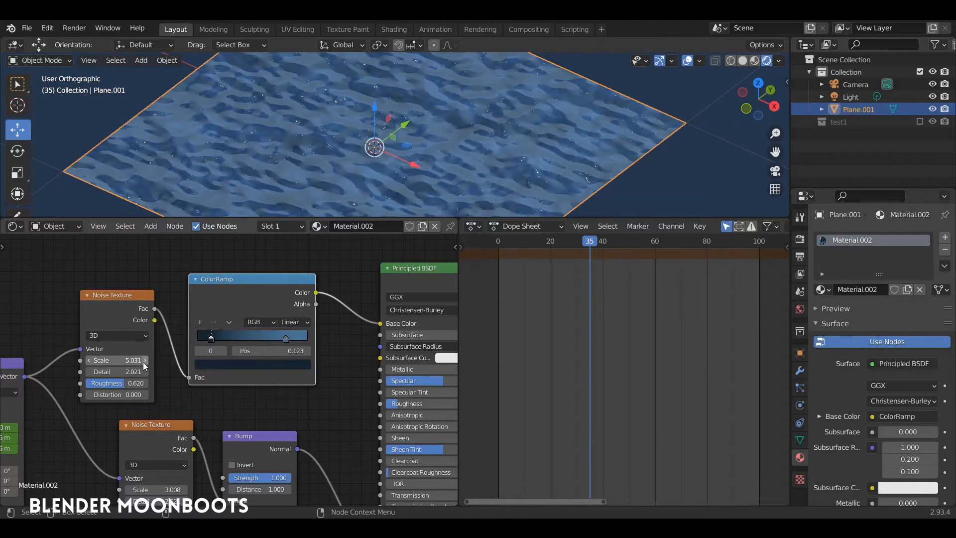
{"action": "left_click_drag", "start_coordinate": [144, 364], "coordinate": [153, 363]}
{"action": "key", "text": "space"}
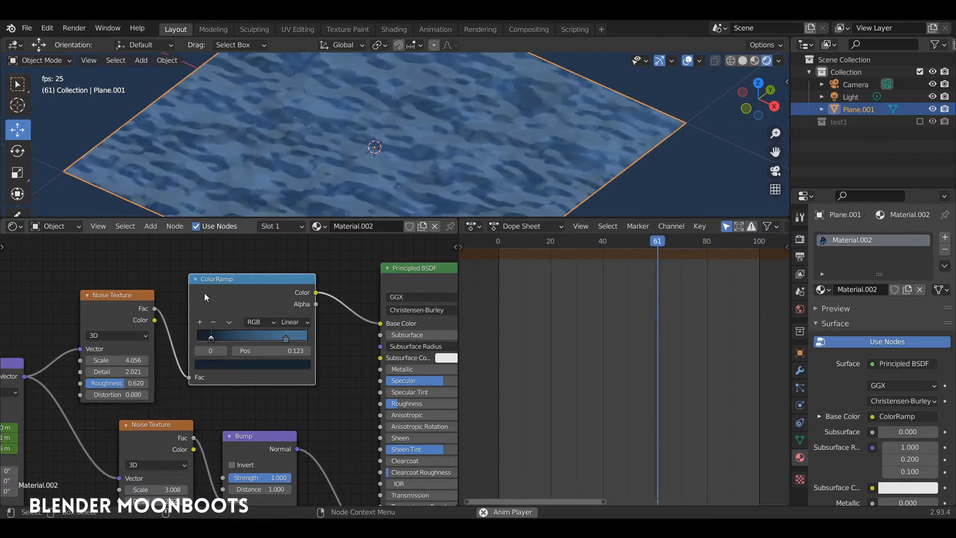
Tidy the positions of the Mapping and lower Noise Texture nodes and enlarge the 3D viewport's height
{"action": "middle_click_drag", "start_coordinate": [170, 267], "coordinate": [320, 254]}
{"action": "left_click_drag", "start_coordinate": [104, 402], "coordinate": [121, 374]}
{"action": "middle_click_drag", "start_coordinate": [154, 330], "coordinate": [194, 312]}
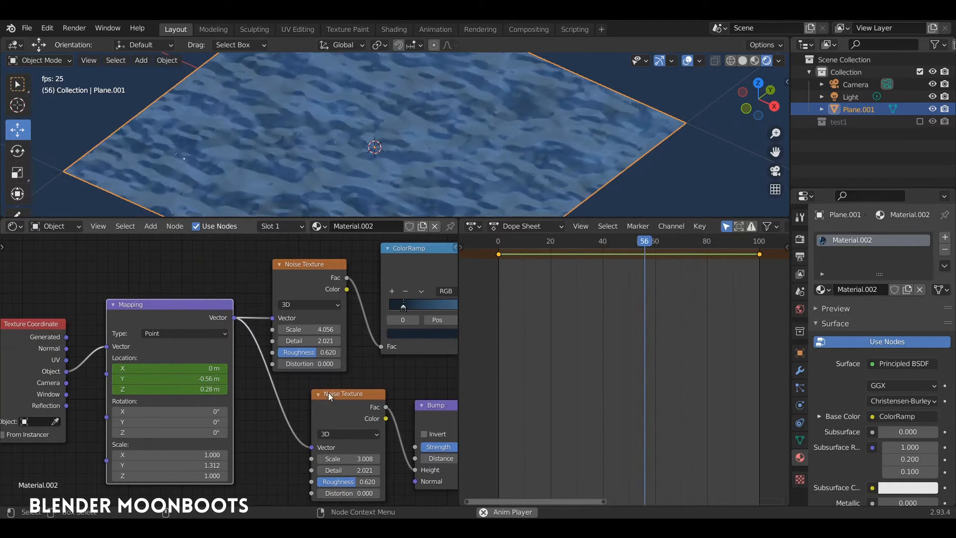
{"action": "left_click_drag", "start_coordinate": [328, 392], "coordinate": [302, 388]}
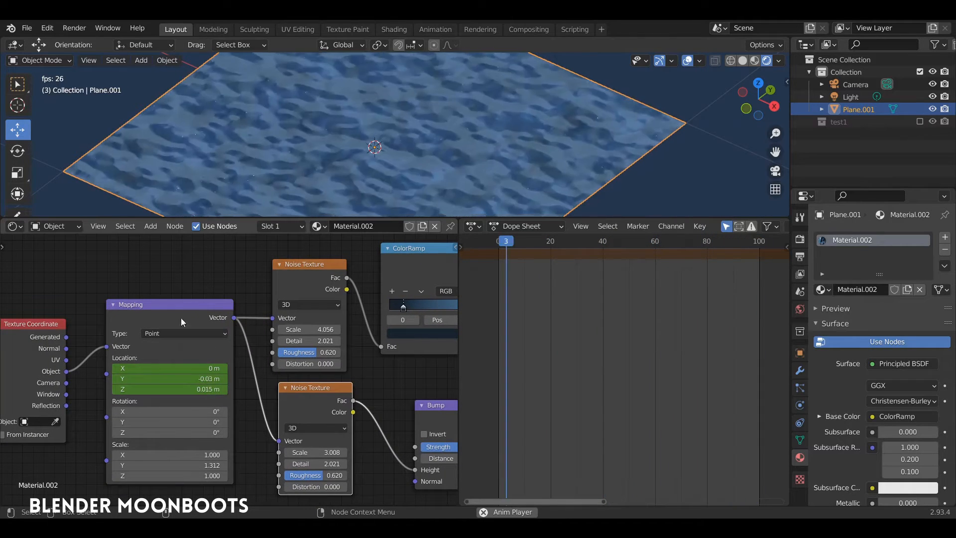
{"action": "left_click_drag", "start_coordinate": [265, 219], "coordinate": [265, 280]}
Set the Principled BSDF's roughness to 0.115 while the animation plays
{"action": "mouse_move", "coordinate": [353, 228]}
{"action": "middle_mouse_down"}
{"action": "mouse_move", "coordinate": [387, 218]}
{"action": "mouse_move", "coordinate": [344, 231]}
{"action": "middle_mouse_up"}
{"action": "middle_click_drag", "start_coordinate": [371, 386], "coordinate": [76, 394]}
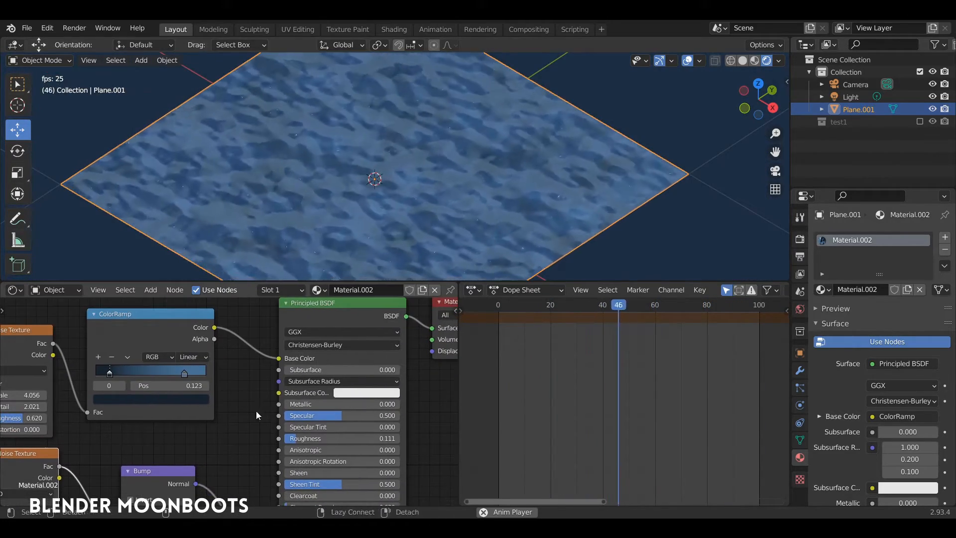
{"action": "mouse_move", "coordinate": [305, 411]}
{"action": "left_mouse_down"}
{"action": "mouse_move", "coordinate": [326, 414]}
{"action": "mouse_move", "coordinate": [300, 419]}
{"action": "mouse_move", "coordinate": [336, 416]}
{"action": "mouse_move", "coordinate": [305, 418]}
{"action": "left_mouse_up"}
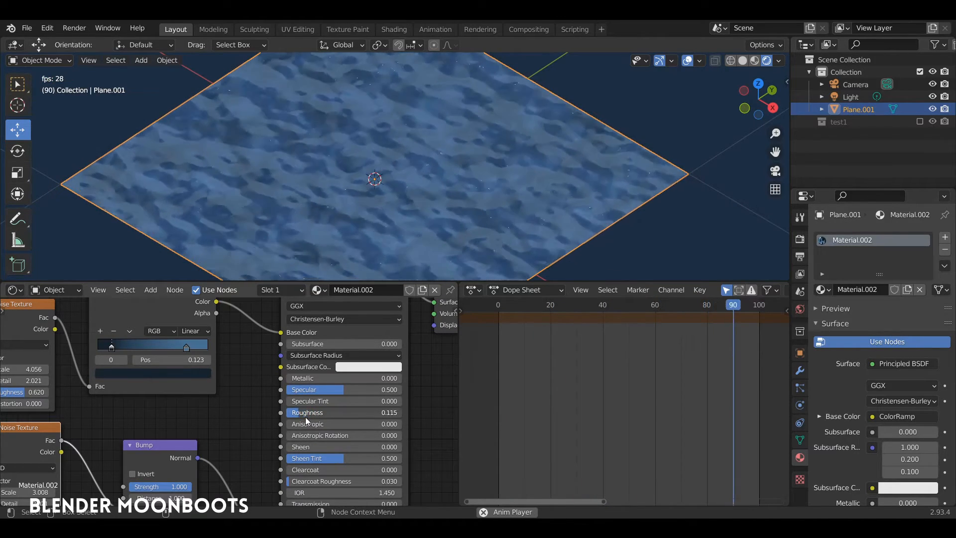
{"action": "middle_click_drag", "start_coordinate": [413, 204], "coordinate": [438, 219]}
Set the lower Noise Texture's detail to 2.442 and roughness to 0.600, checking the ripples from different angles
{"action": "middle_click_drag", "start_coordinate": [211, 412], "coordinate": [421, 333]}
{"action": "middle_click_drag", "start_coordinate": [305, 331], "coordinate": [353, 323]}
{"action": "scroll", "coordinate": [386, 212], "scroll_direction": "up", "scroll_amount": 3}
{"action": "middle_click_drag", "start_coordinate": [387, 209], "coordinate": [489, 207]}
{"action": "left_click_drag", "start_coordinate": [315, 416], "coordinate": [367, 409]}
{"action": "left_click", "coordinate": [315, 438]}
{"action": "middle_click_drag", "start_coordinate": [459, 215], "coordinate": [342, 208]}
{"action": "left_click_drag", "start_coordinate": [299, 416], "coordinate": [328, 411]}
{"action": "middle_click_drag", "start_coordinate": [441, 201], "coordinate": [440, 232]}
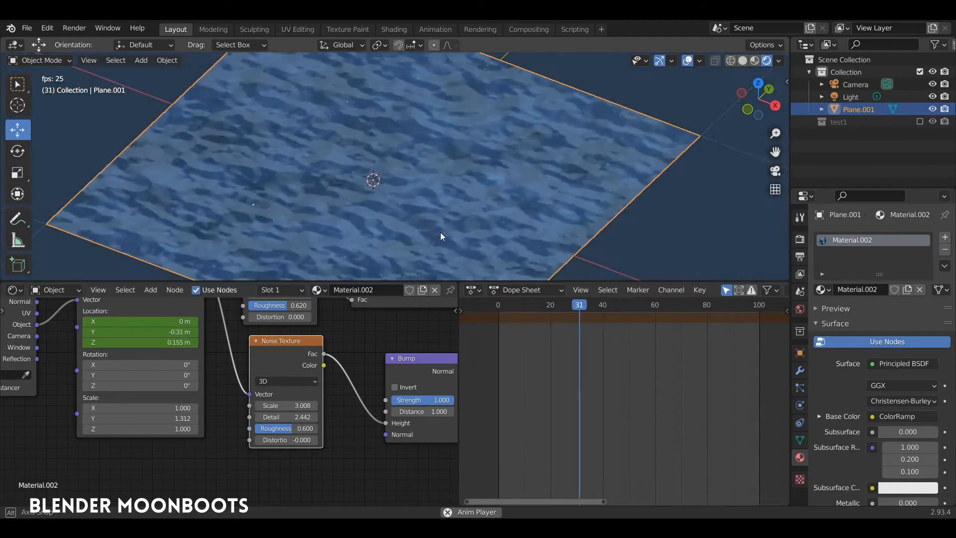
Raise the lower Noise Texture's roughness to 0.787 and check the water surface
{"action": "double_click", "coordinate": [305, 429]}
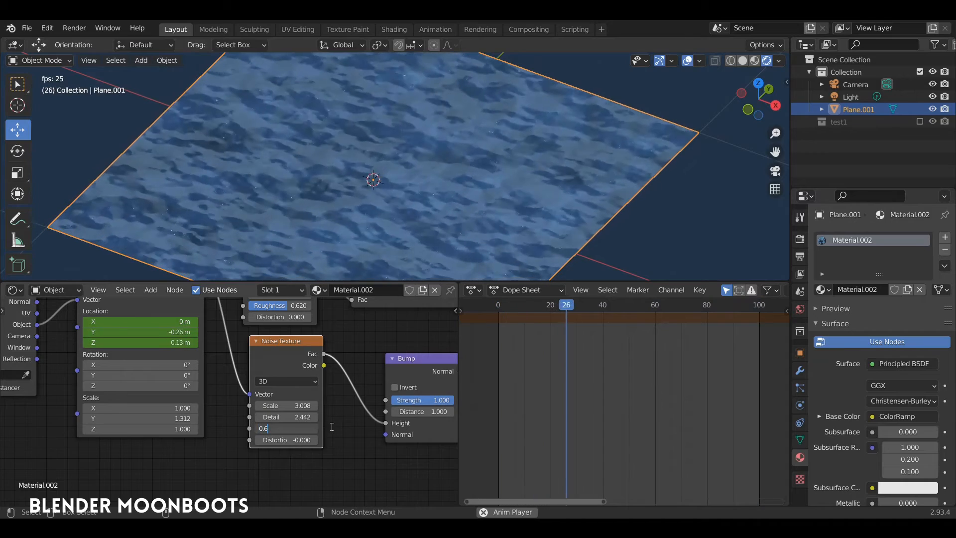
{"action": "left_click", "coordinate": [330, 427]}
{"action": "mouse_move", "coordinate": [278, 427]}
{"action": "left_mouse_down"}
{"action": "mouse_move", "coordinate": [245, 431]}
{"action": "mouse_move", "coordinate": [297, 428]}
{"action": "mouse_move", "coordinate": [286, 423]}
{"action": "left_mouse_up"}
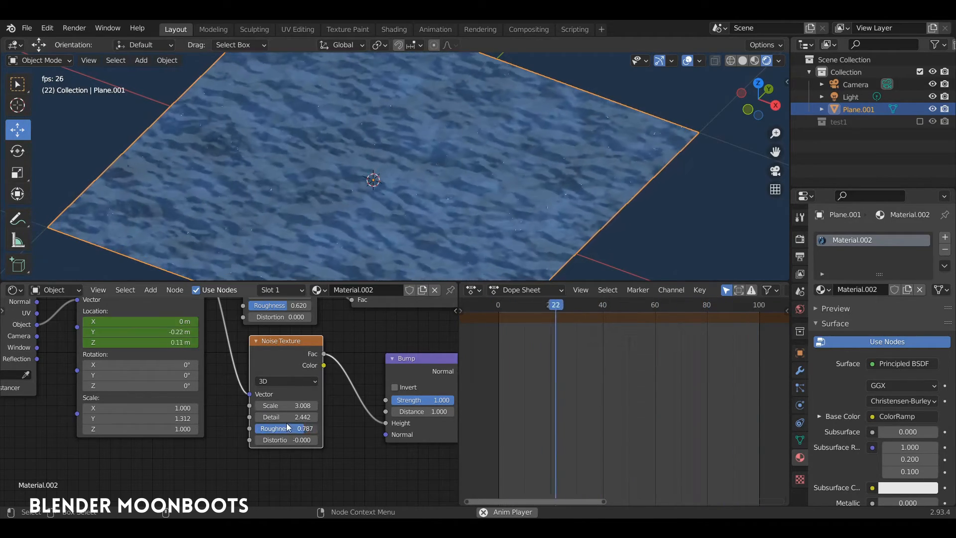
{"action": "middle_click_drag", "start_coordinate": [457, 194], "coordinate": [430, 233]}
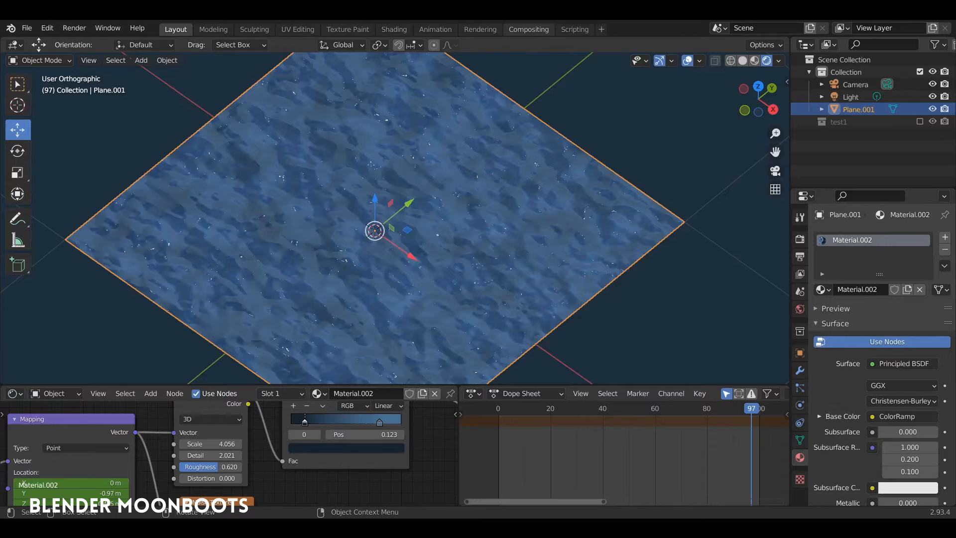
Save the file and play back the animation, inspecting the water plane from several angles and distances before stopping
{"action": "key", "text": "ctrl+s"}
{"action": "key", "text": "space"}
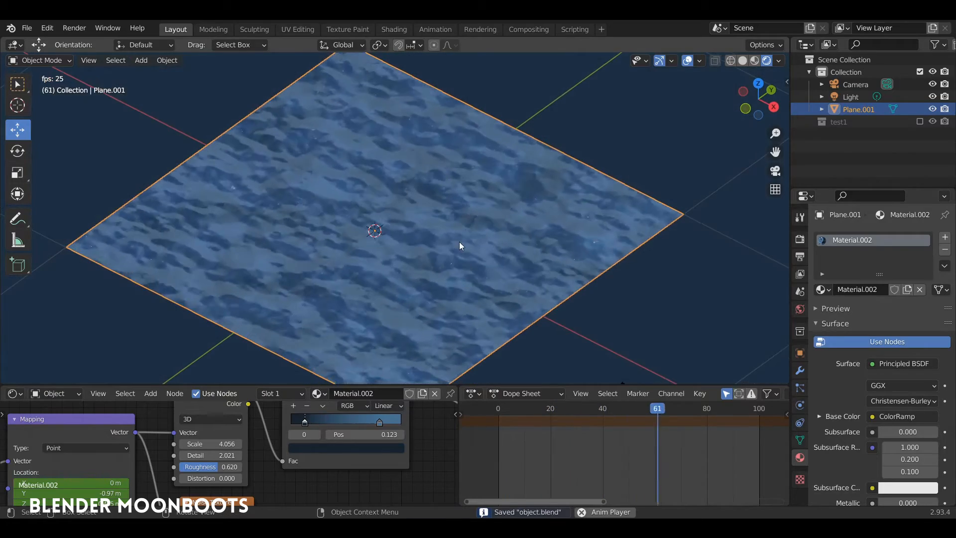
{"action": "middle_click_drag", "start_coordinate": [466, 228], "coordinate": [468, 205]}
{"action": "scroll", "coordinate": [467, 212], "scroll_direction": "up", "scroll_amount": 3}
{"action": "scroll", "coordinate": [468, 205], "scroll_direction": "down", "scroll_amount": 5}
{"action": "middle_click_drag", "start_coordinate": [470, 238], "coordinate": [477, 216]}
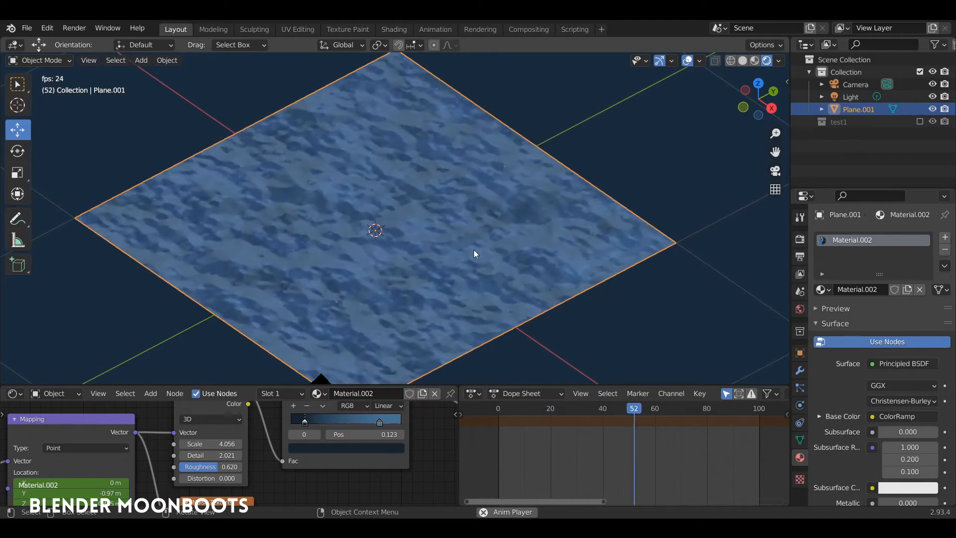
{"action": "key", "text": "space"}
{"action": "middle_click_drag", "start_coordinate": [465, 271], "coordinate": [487, 251]}
{"action": "middle_click_drag", "start_coordinate": [480, 245], "coordinate": [459, 258]}
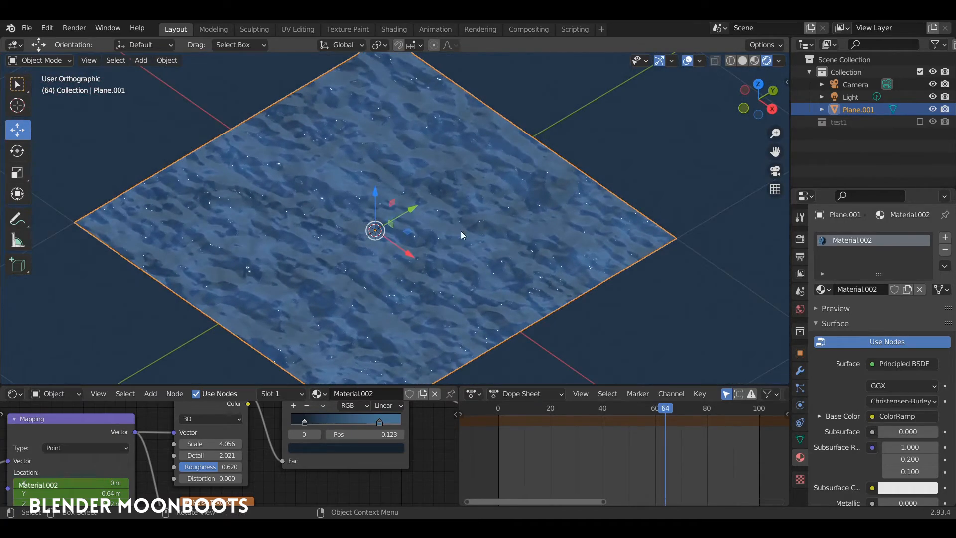
Move the water plane to the test1 collection and add a new mesh plane to the scene
{"action": "key", "text": "m"}
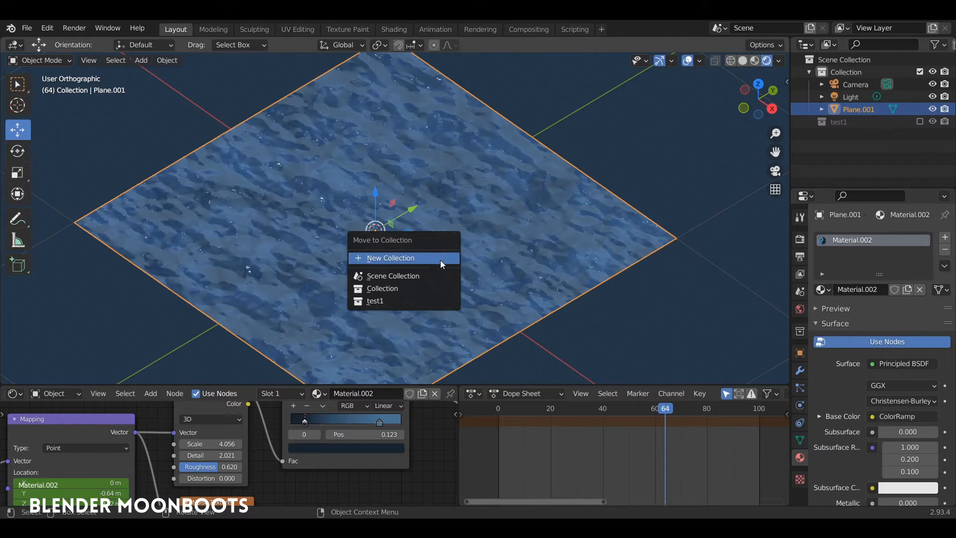
{"action": "left_click", "coordinate": [418, 299]}
{"action": "key", "text": "shift+a"}
{"action": "mouse_move", "coordinate": [399, 227]}
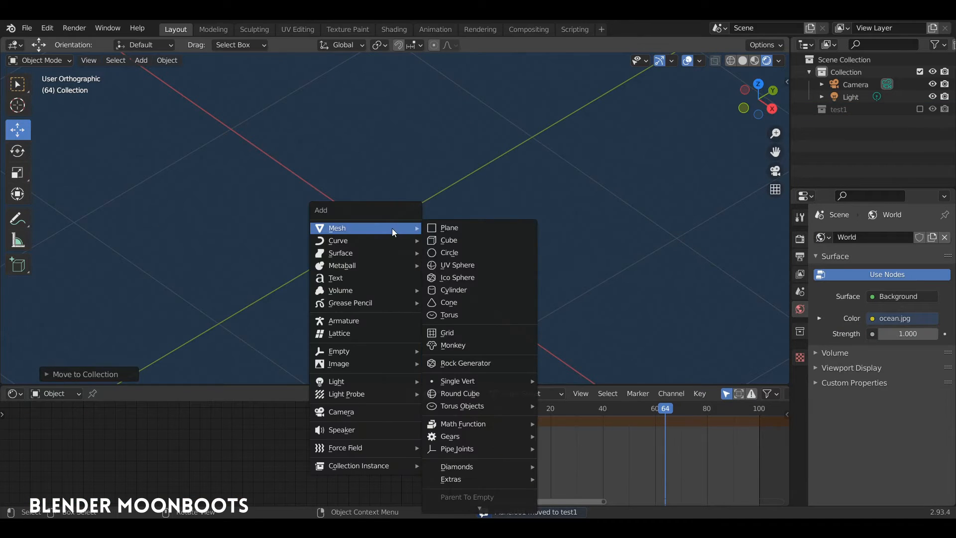
{"action": "left_click", "coordinate": [444, 228]}
Subdivide the new plane's mesh with 50 cuts and return to Object Mode
{"action": "key", "text": "Tab"}
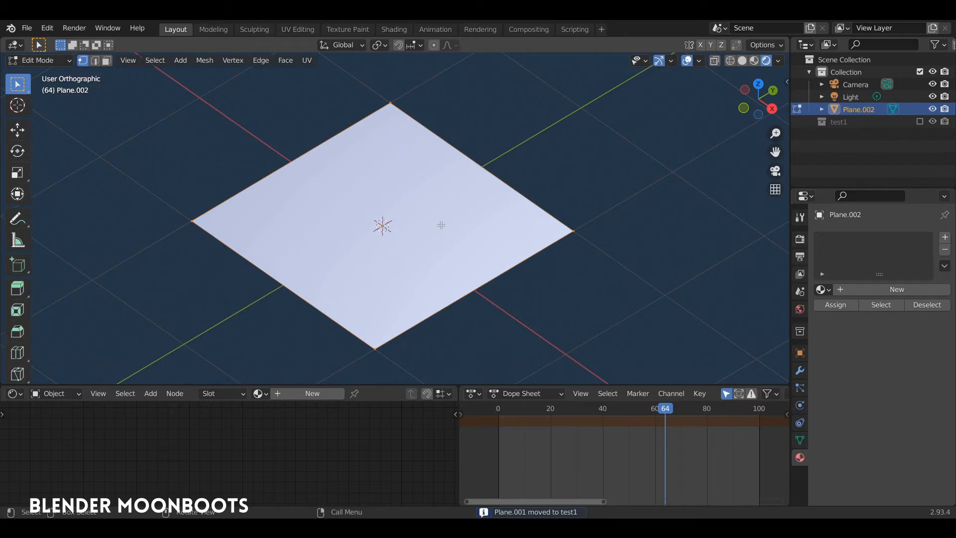
{"action": "right_click", "coordinate": [446, 224]}
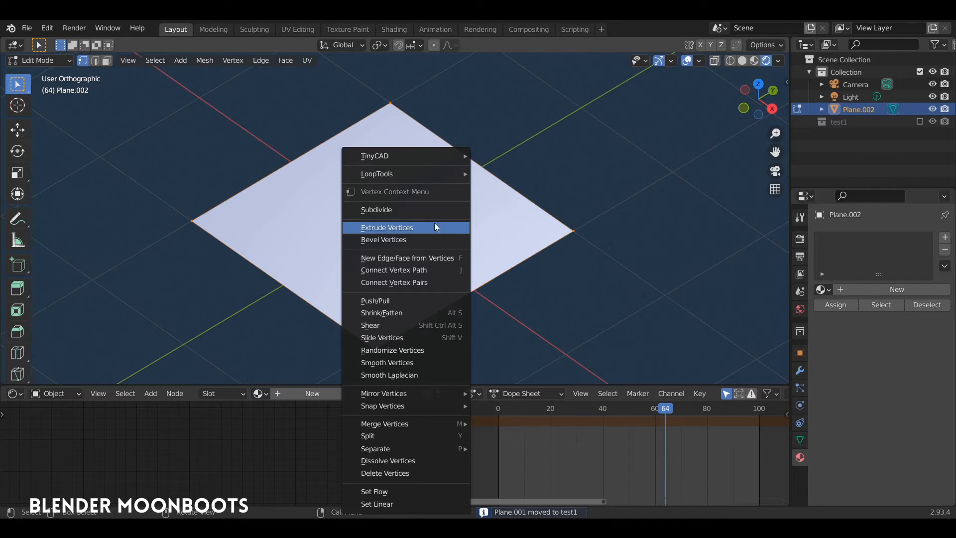
{"action": "left_click", "coordinate": [411, 209]}
{"action": "left_click", "coordinate": [127, 375]}
{"action": "left_click", "coordinate": [171, 285]}
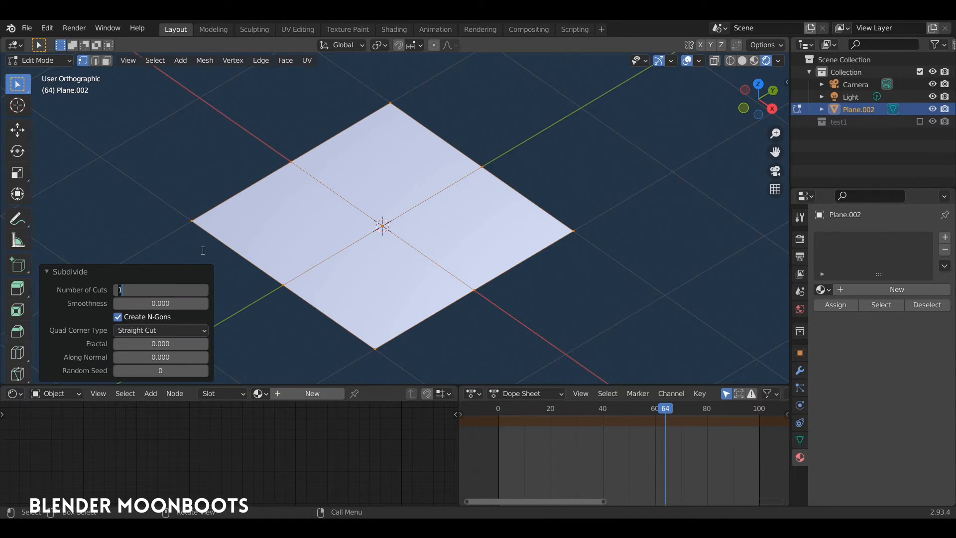
{"action": "type", "text": "50"}
{"action": "key", "text": "Return"}
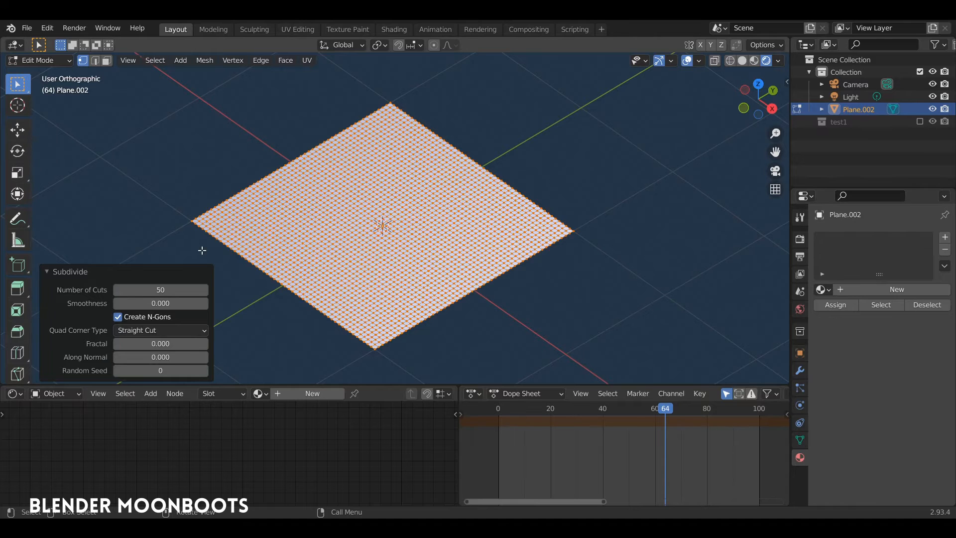
{"action": "middle_click_drag", "start_coordinate": [450, 256], "coordinate": [502, 235]}
{"action": "key", "text": "Tab"}
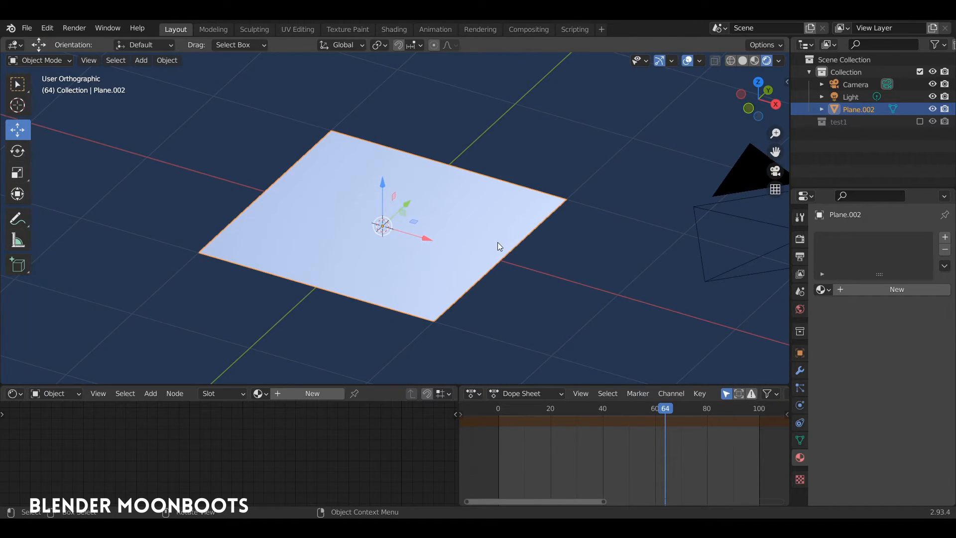
{"action": "middle_click_drag", "start_coordinate": [493, 252], "coordinate": [466, 263]}
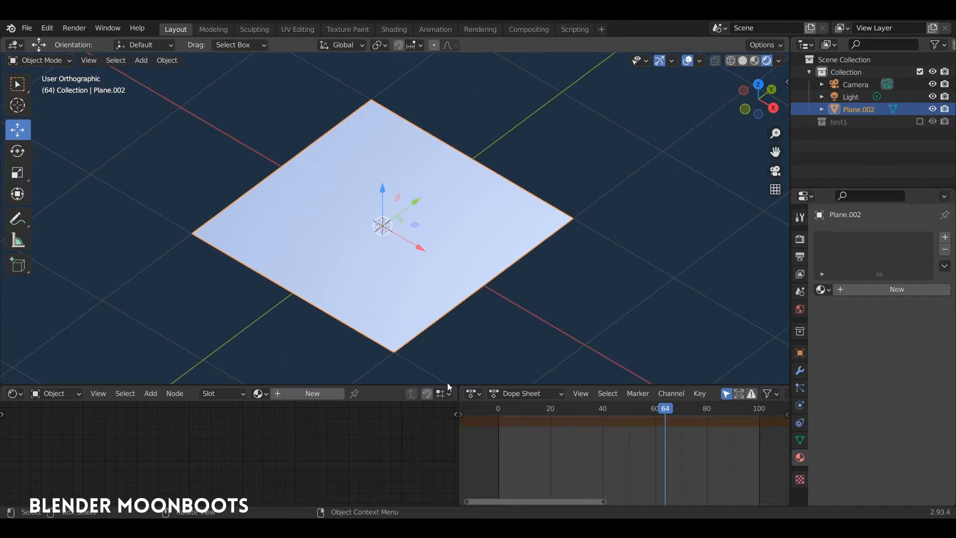
Enlarge the shader node area, assign Material.001 to the plane and make it a single-user copy
{"action": "left_click_drag", "start_coordinate": [446, 385], "coordinate": [455, 277]}
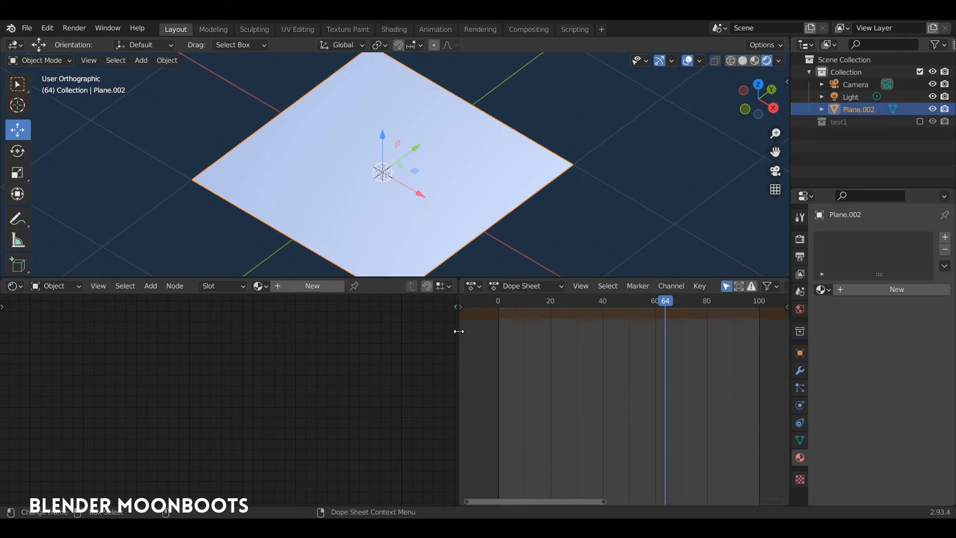
{"action": "left_click_drag", "start_coordinate": [459, 331], "coordinate": [606, 331]}
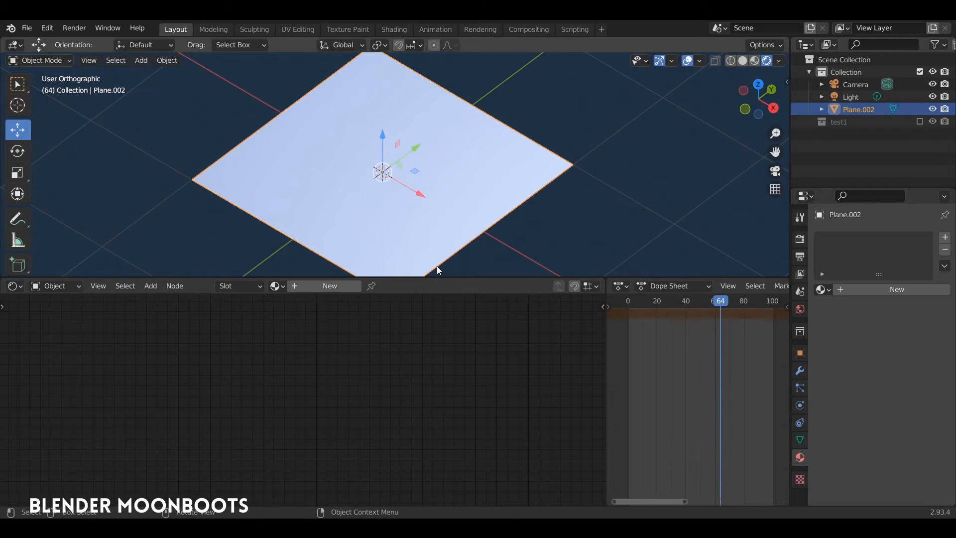
{"action": "left_click", "coordinate": [278, 286]}
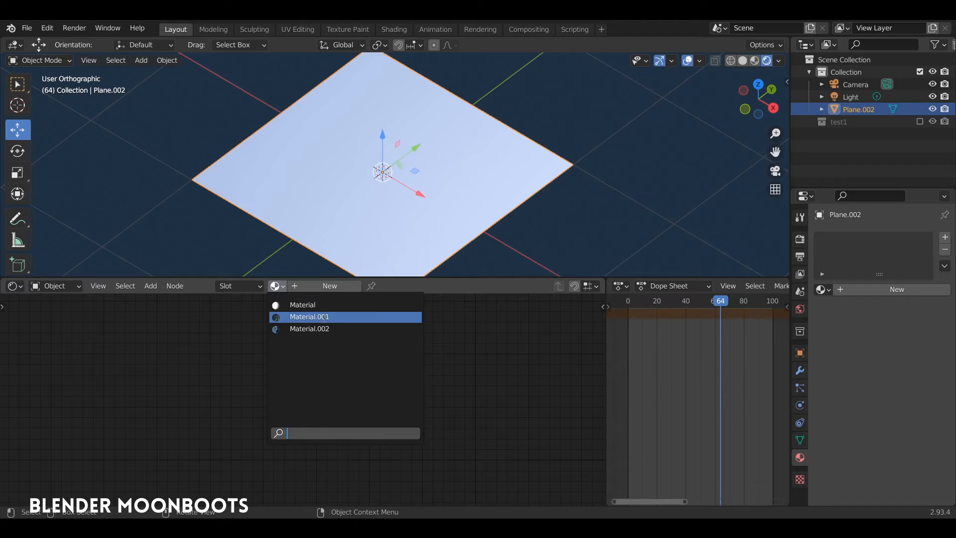
{"action": "left_click", "coordinate": [324, 317]}
{"action": "scroll", "coordinate": [379, 324], "scroll_direction": "down", "scroll_amount": 2}
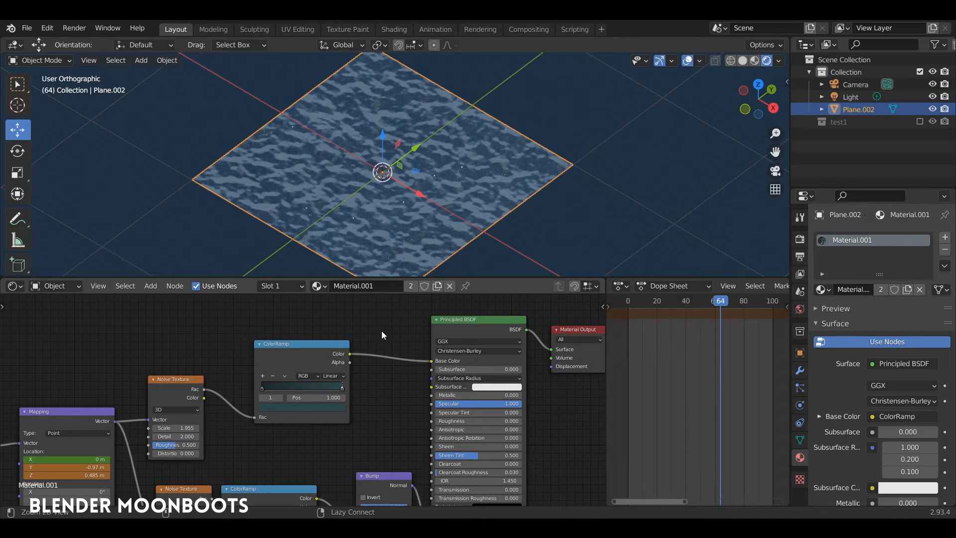
{"action": "left_click", "coordinate": [410, 286]}
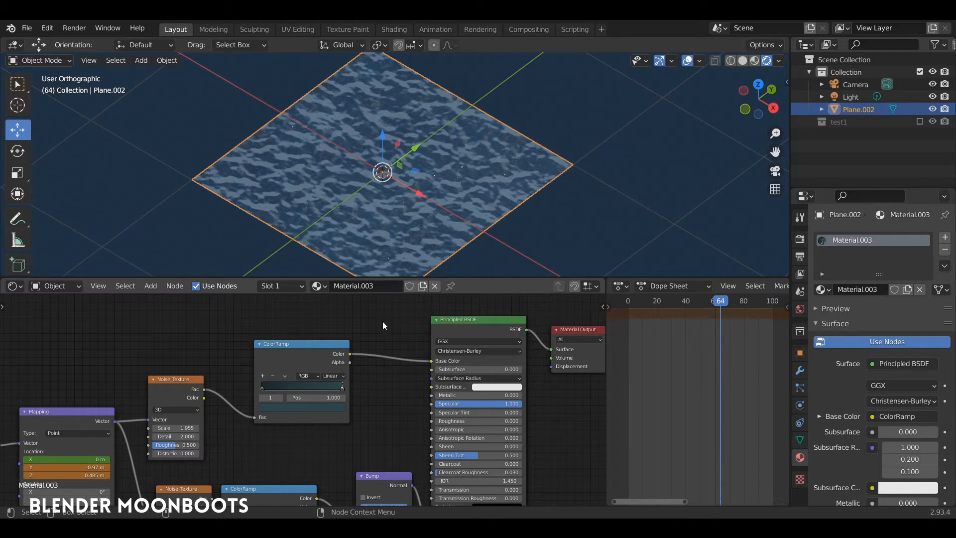
Cut the link from the Bump node to the Principled BSDF's Normal input and rearrange the neighbouring nodes
{"action": "scroll", "coordinate": [399, 349], "scroll_direction": "down", "scroll_amount": 3}
{"action": "left_click_drag", "start_coordinate": [432, 399], "coordinate": [403, 400]}
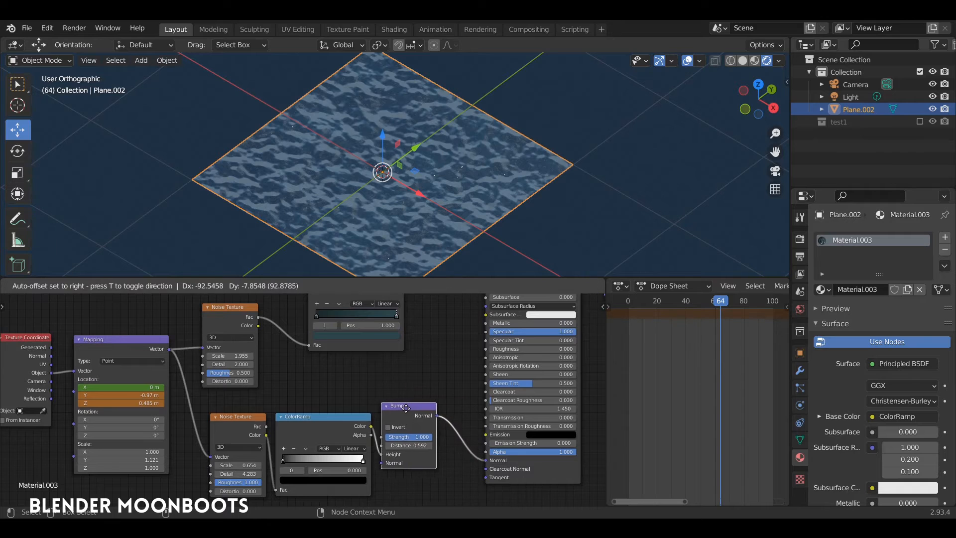
{"action": "right_click_drag", "start_coordinate": [461, 396], "coordinate": [452, 448], "text": "ctrl"}
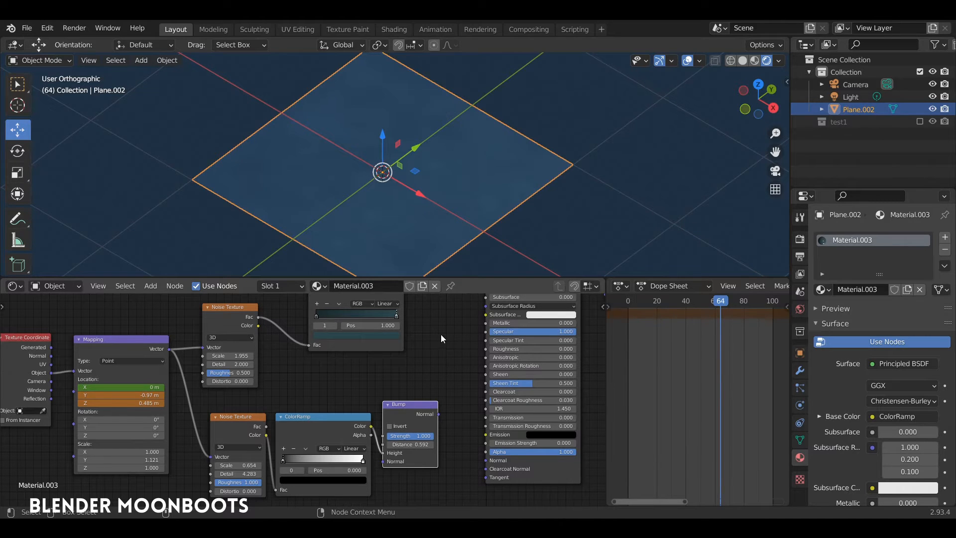
{"action": "middle_click_drag", "start_coordinate": [445, 334], "coordinate": [407, 403]}
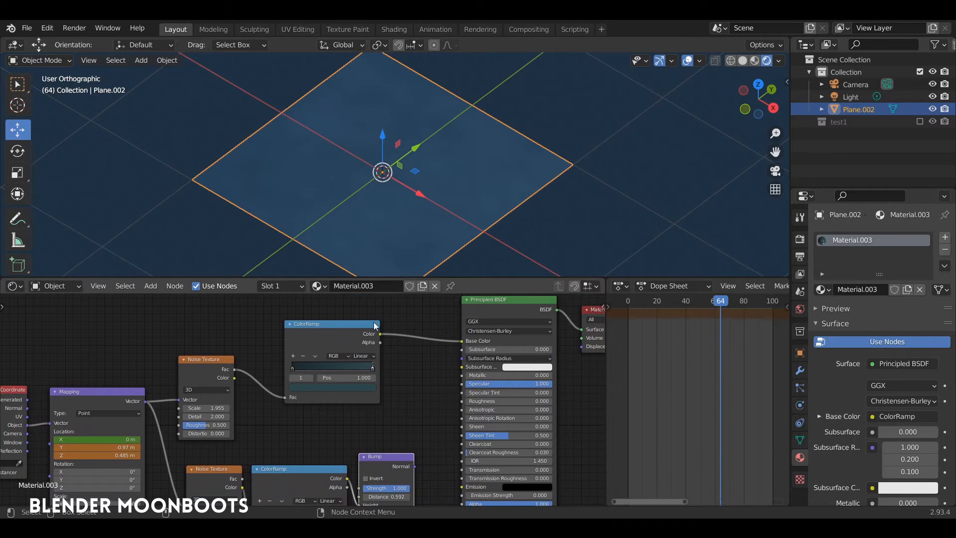
{"action": "left_click_drag", "start_coordinate": [377, 327], "coordinate": [356, 348]}
{"action": "middle_click_drag", "start_coordinate": [407, 393], "coordinate": [418, 365]}
{"action": "left_click_drag", "start_coordinate": [389, 435], "coordinate": [384, 450]}
Enlarge the 3D view, add a Displace modifier to the plane and widen the properties area
{"action": "middle_click_drag", "start_coordinate": [441, 196], "coordinate": [428, 267]}
{"action": "left_click_drag", "start_coordinate": [429, 277], "coordinate": [439, 363]}
{"action": "middle_click_drag", "start_coordinate": [503, 266], "coordinate": [550, 211], "text": "shift"}
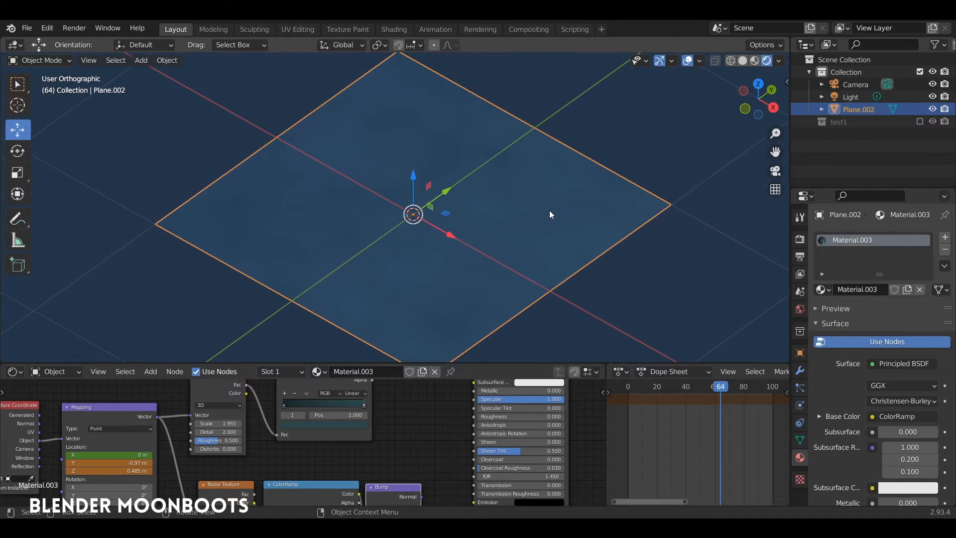
{"action": "left_click", "coordinate": [800, 372]}
{"action": "left_click", "coordinate": [843, 237]}
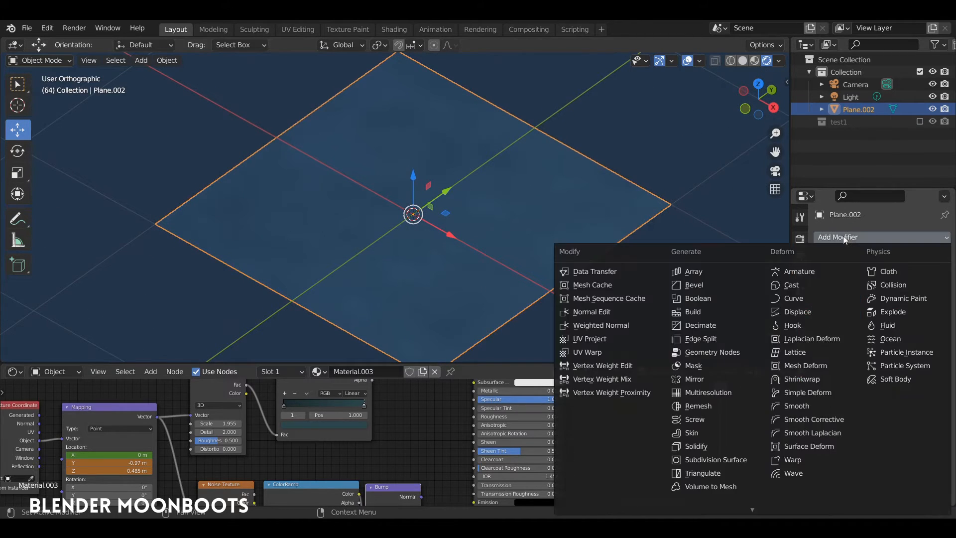
{"action": "left_click", "coordinate": [796, 312]}
{"action": "middle_click_drag", "start_coordinate": [595, 236], "coordinate": [642, 267]}
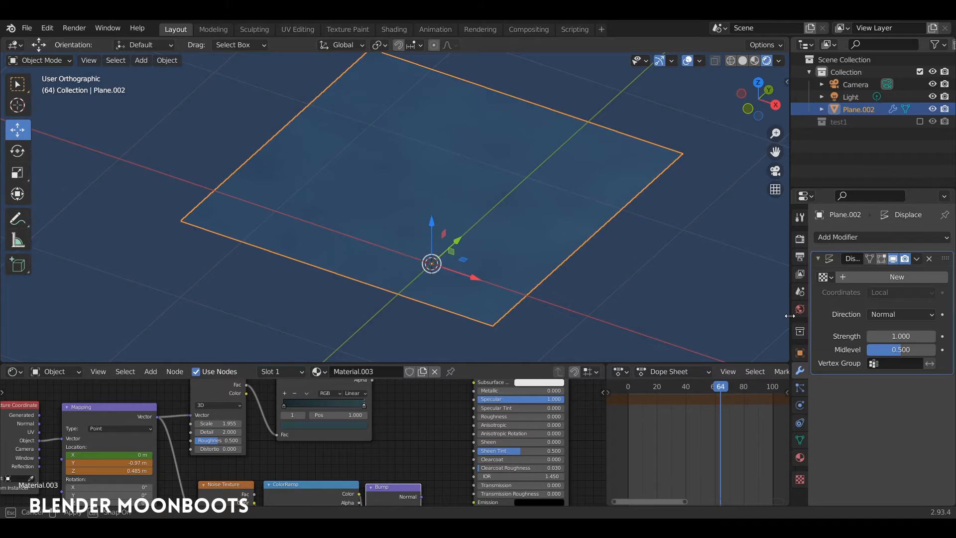
{"action": "left_click_drag", "start_coordinate": [805, 309], "coordinate": [722, 310]}
{"action": "middle_click_drag", "start_coordinate": [556, 232], "coordinate": [588, 271]}
{"action": "left_click", "coordinate": [891, 259]}
{"action": "left_click", "coordinate": [890, 260]}
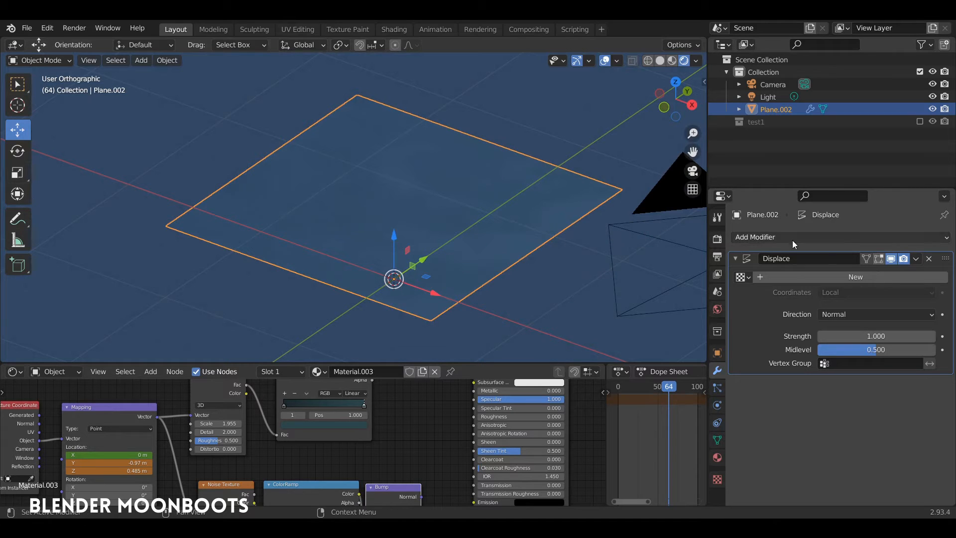
Create a new texture for the Displace modifier and set its type to Clouds
{"action": "left_click", "coordinate": [834, 276]}
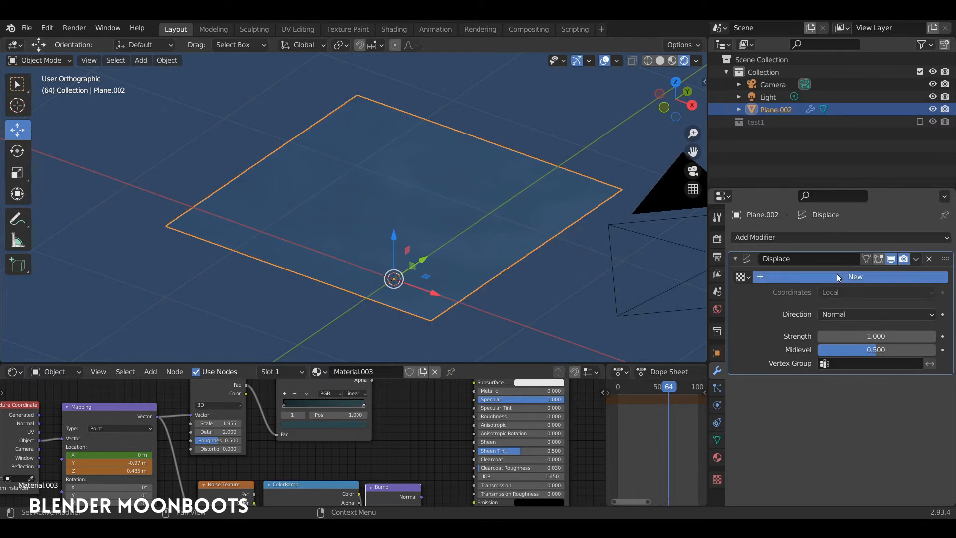
{"action": "middle_click_drag", "start_coordinate": [580, 279], "coordinate": [594, 184], "text": "shift"}
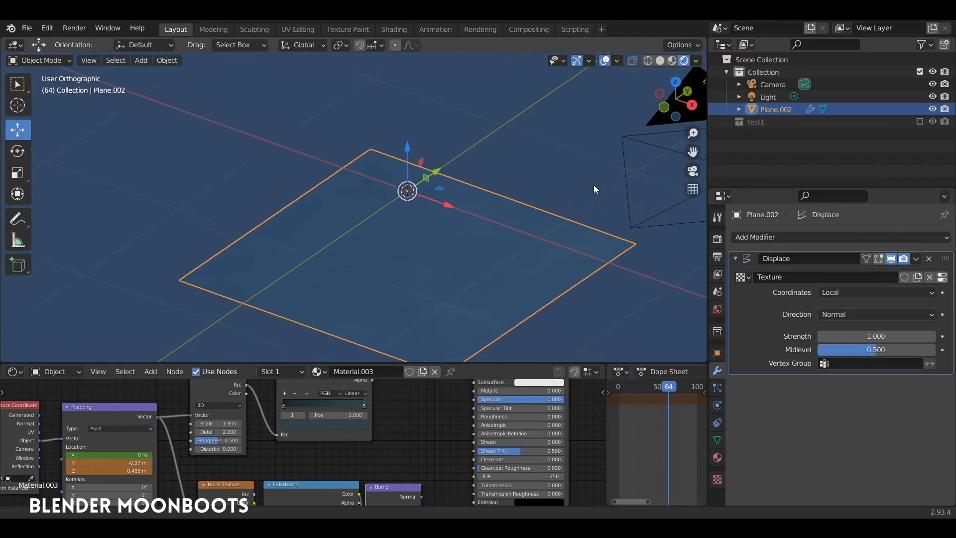
{"action": "left_click", "coordinate": [942, 277]}
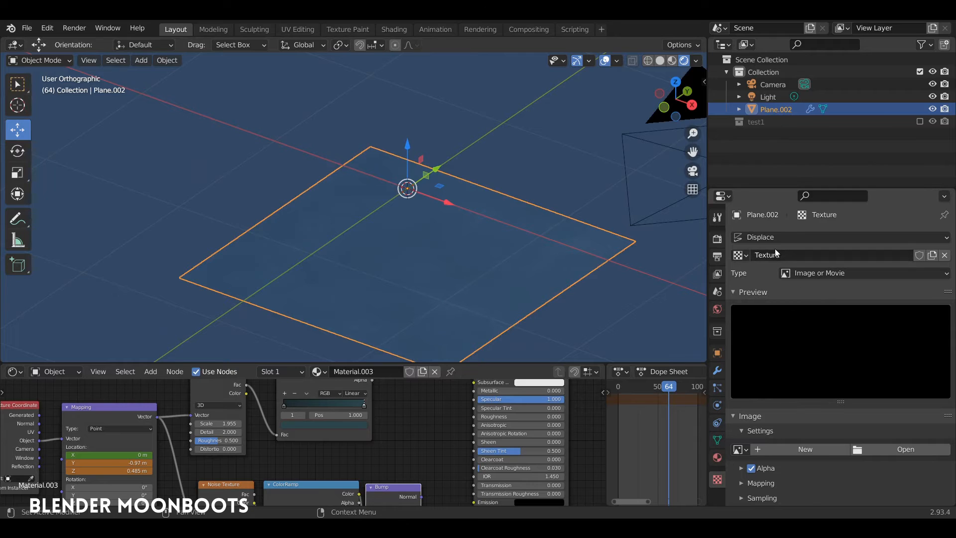
{"action": "left_click", "coordinate": [778, 235]}
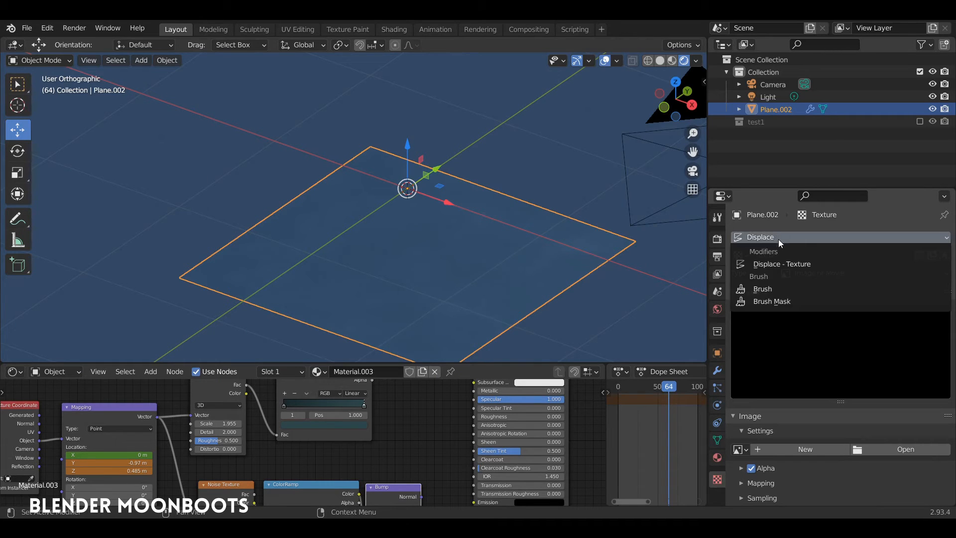
{"action": "left_click", "coordinate": [787, 264]}
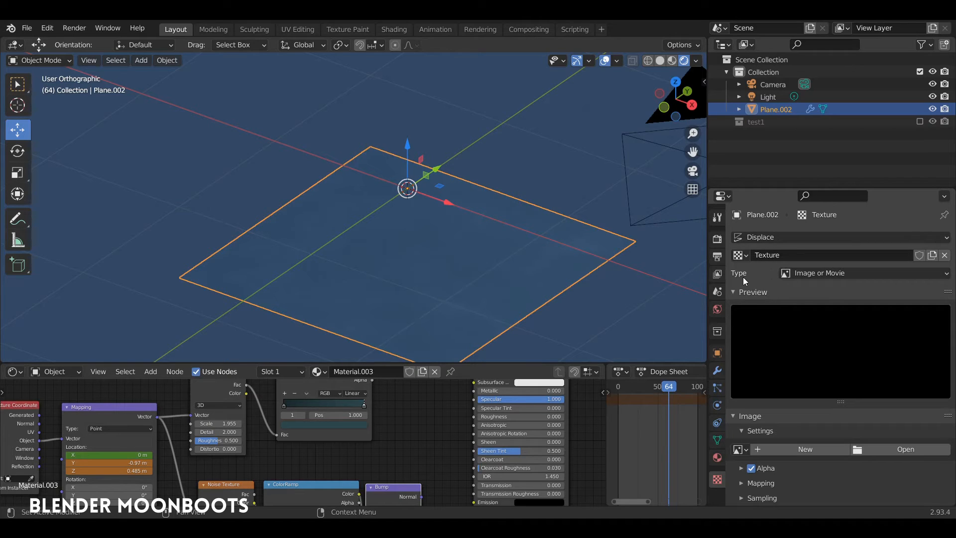
{"action": "left_click", "coordinate": [810, 273]}
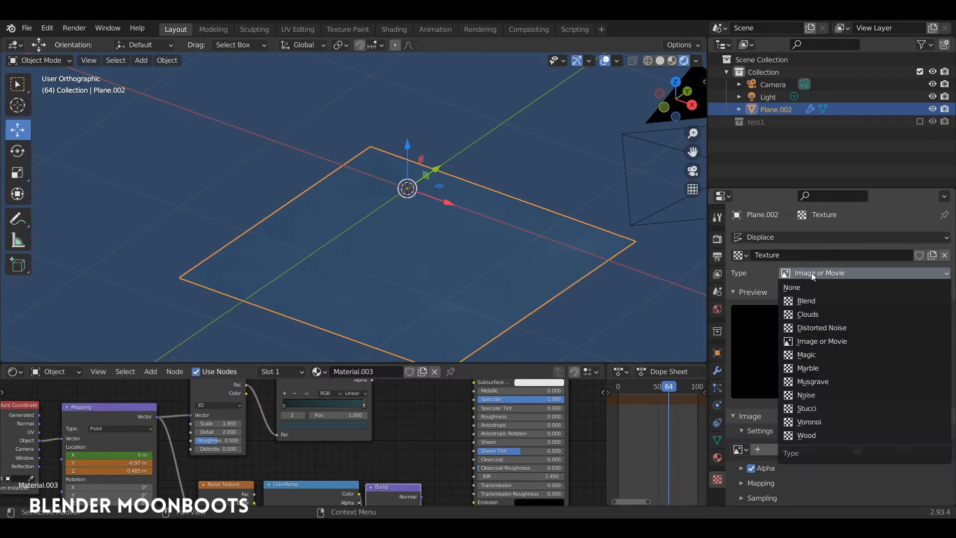
{"action": "left_click", "coordinate": [840, 316]}
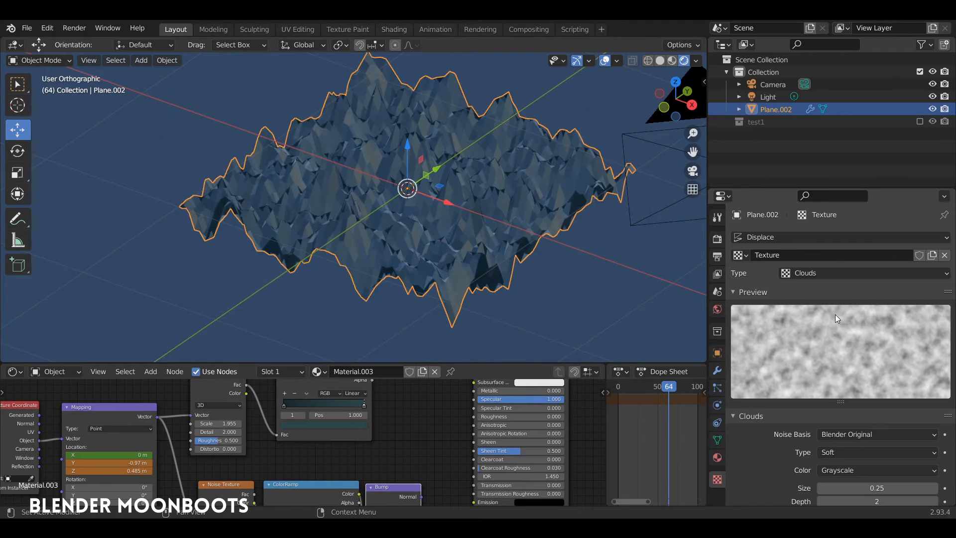
{"action": "middle_click_drag", "start_coordinate": [632, 278], "coordinate": [623, 290]}
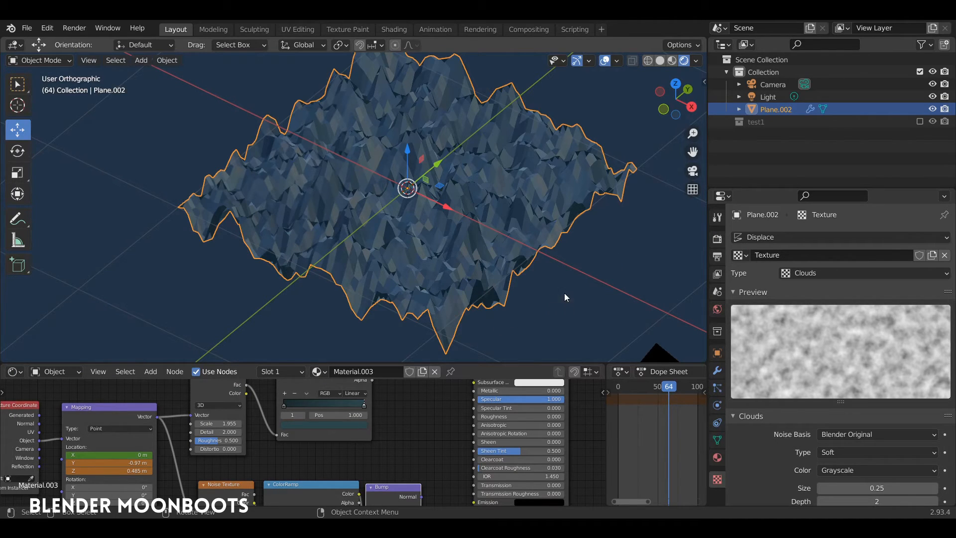
{"action": "middle_click_drag", "start_coordinate": [564, 293], "coordinate": [593, 281]}
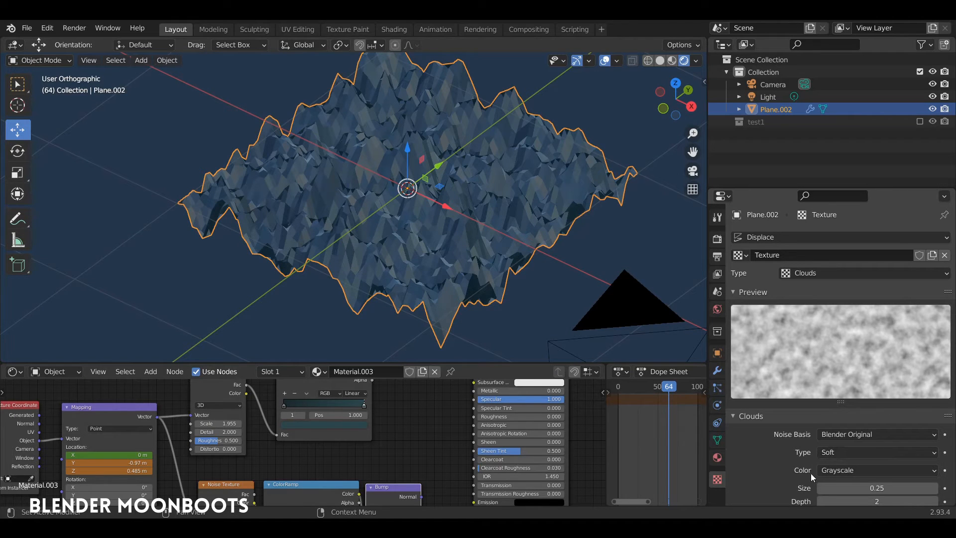
Set the Clouds texture's size to 0.28 and the Displace modifier's strength to 0.307
{"action": "scroll", "coordinate": [824, 448], "scroll_direction": "down", "scroll_amount": 3}
{"action": "mouse_move", "coordinate": [820, 438]}
{"action": "left_mouse_down"}
{"action": "mouse_move", "coordinate": [838, 434]}
{"action": "mouse_move", "coordinate": [826, 437]}
{"action": "left_mouse_up"}
{"action": "left_click", "coordinate": [718, 371]}
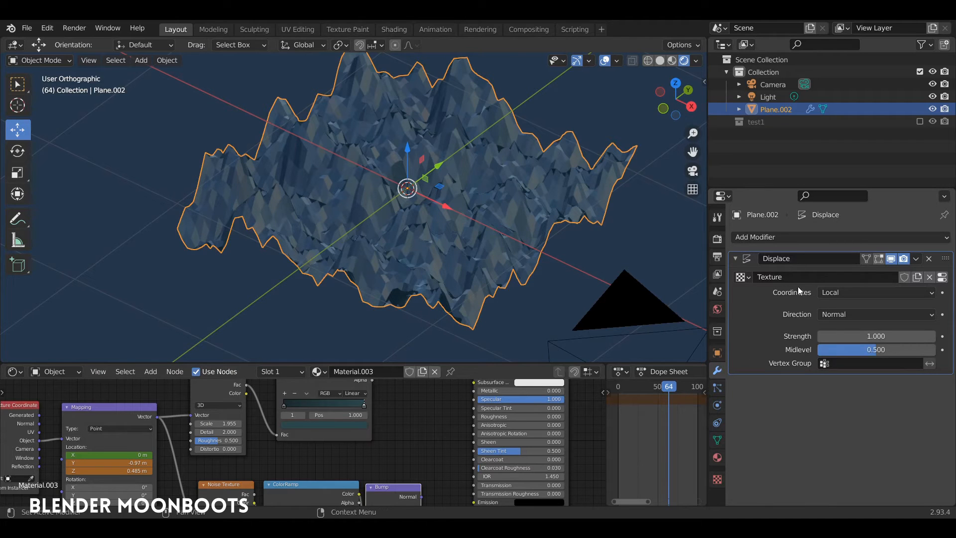
{"action": "left_click_drag", "start_coordinate": [820, 337], "coordinate": [753, 332]}
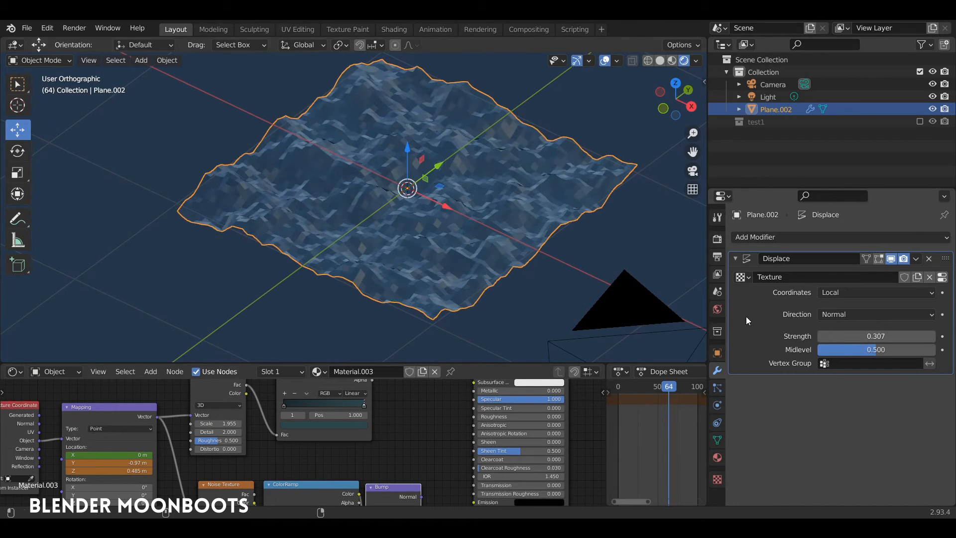
Shade the displaced plane smooth and lower the Displace strength to 0.206
{"action": "middle_click_drag", "start_coordinate": [513, 221], "coordinate": [473, 249]}
{"action": "scroll", "coordinate": [488, 209], "scroll_direction": "up", "scroll_amount": 5}
{"action": "middle_click_drag", "start_coordinate": [508, 192], "coordinate": [686, 254]}
{"action": "scroll", "coordinate": [537, 168], "scroll_direction": "down", "scroll_amount": 4}
{"action": "right_click", "coordinate": [536, 214]}
{"action": "left_click", "coordinate": [531, 214]}
{"action": "left_click_drag", "start_coordinate": [820, 336], "coordinate": [804, 334]}
{"action": "mouse_move", "coordinate": [692, 314]}
{"action": "middle_mouse_down"}
{"action": "mouse_move", "coordinate": [625, 297]}
{"action": "mouse_move", "coordinate": [662, 259]}
{"action": "mouse_move", "coordinate": [614, 280]}
{"action": "mouse_move", "coordinate": [647, 293]}
{"action": "middle_mouse_up"}
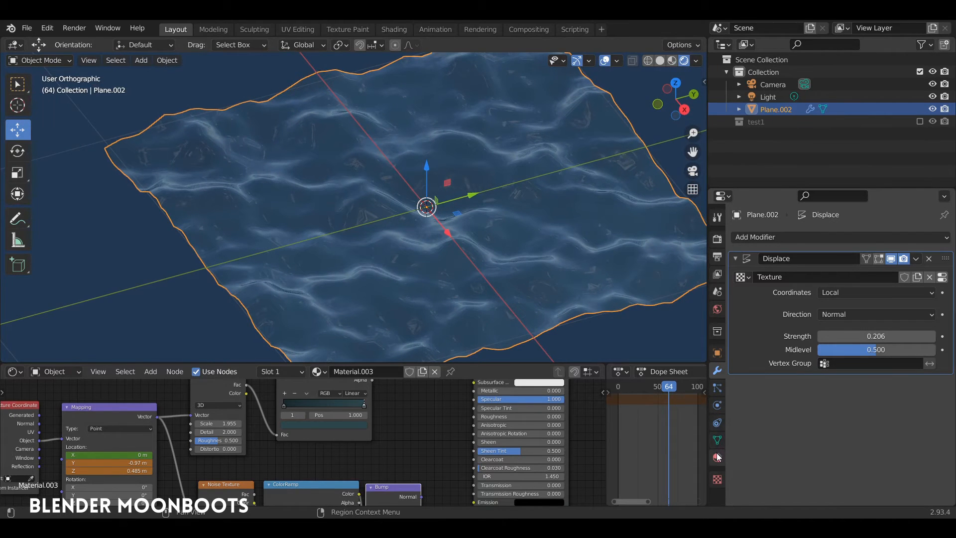
Reduce the Clouds texture's size to 0.15, check the waves and return to the Displace modifier settings
{"action": "left_click", "coordinate": [717, 479]}
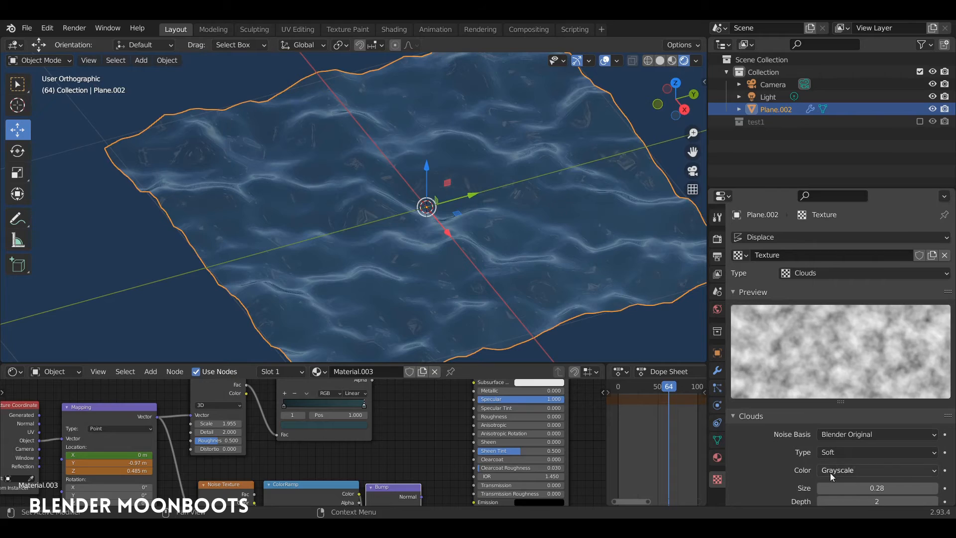
{"action": "mouse_move", "coordinate": [820, 487]}
{"action": "left_mouse_down"}
{"action": "mouse_move", "coordinate": [829, 487]}
{"action": "mouse_move", "coordinate": [805, 491]}
{"action": "left_mouse_up"}
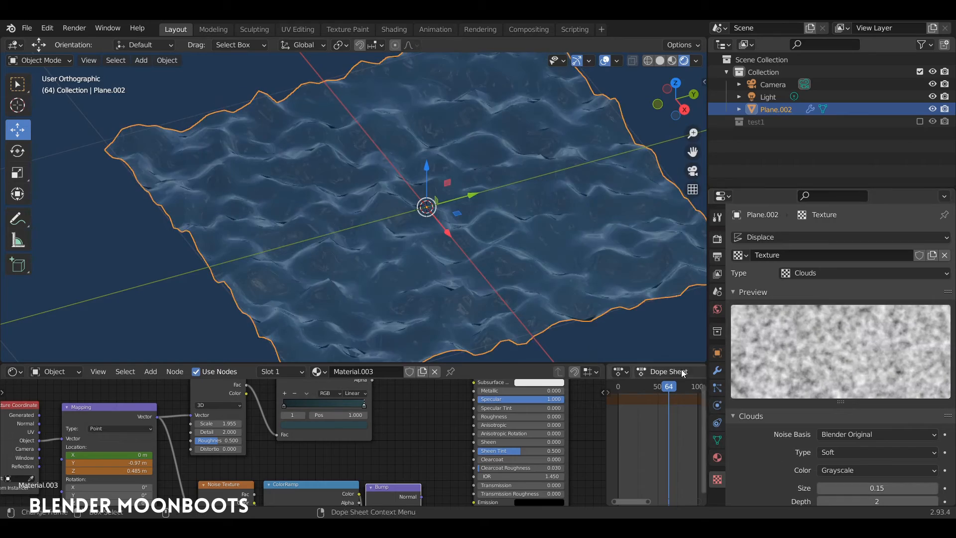
{"action": "middle_click_drag", "start_coordinate": [662, 344], "coordinate": [622, 287]}
{"action": "left_click", "coordinate": [717, 370]}
{"action": "mouse_move", "coordinate": [563, 282]}
{"action": "middle_mouse_down"}
{"action": "mouse_move", "coordinate": [554, 280]}
{"action": "mouse_move", "coordinate": [554, 294]}
{"action": "mouse_move", "coordinate": [551, 279]}
{"action": "middle_mouse_up"}
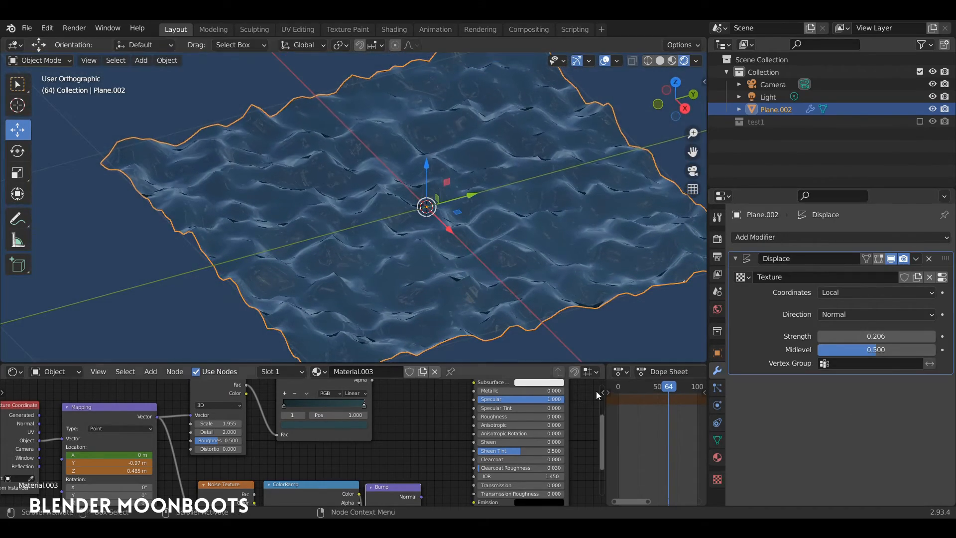
Widen the Dope Sheet area and add a sphere-shaped empty at the centre of the water plane
{"action": "left_click_drag", "start_coordinate": [606, 411], "coordinate": [255, 412]}
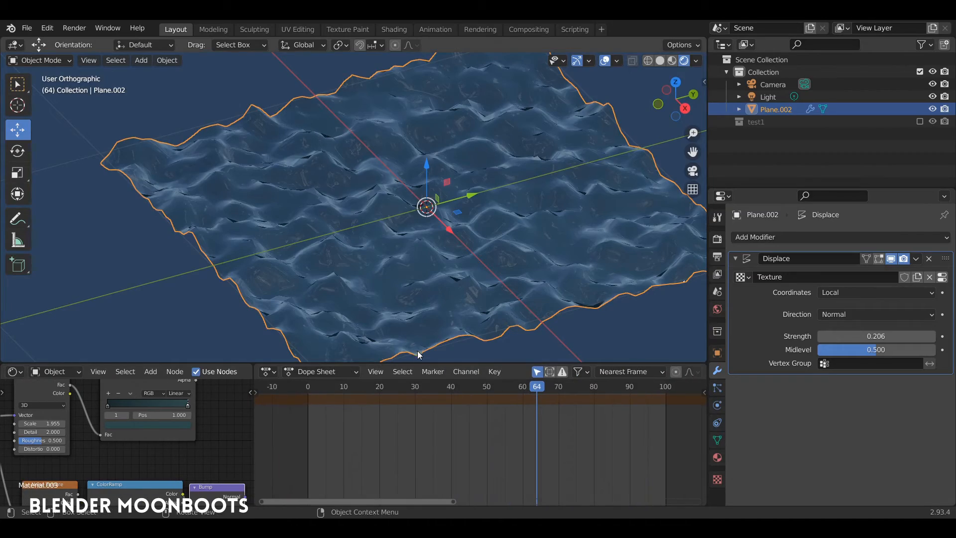
{"action": "middle_click_drag", "start_coordinate": [445, 294], "coordinate": [459, 262]}
{"action": "key", "text": "shift+a"}
{"action": "mouse_move", "coordinate": [453, 253]}
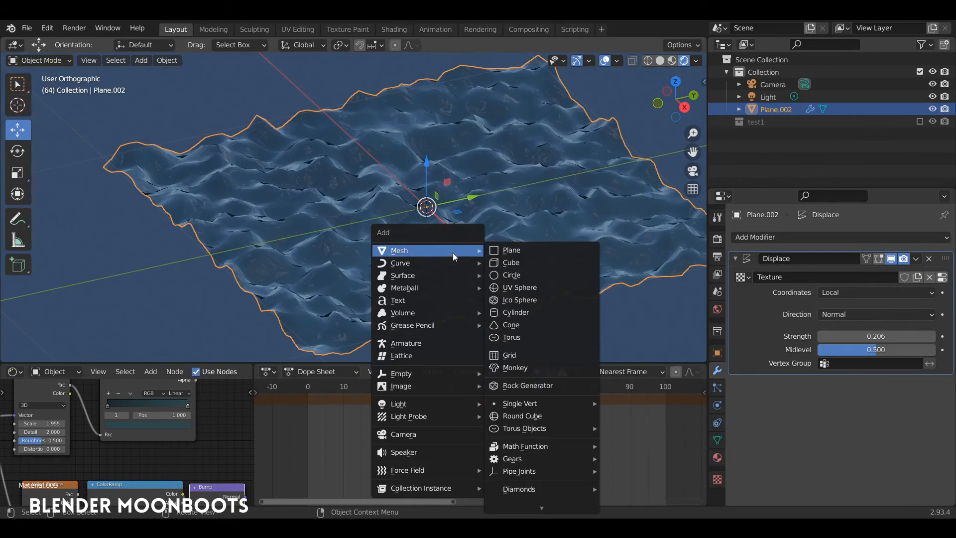
{"action": "mouse_move", "coordinate": [431, 372]}
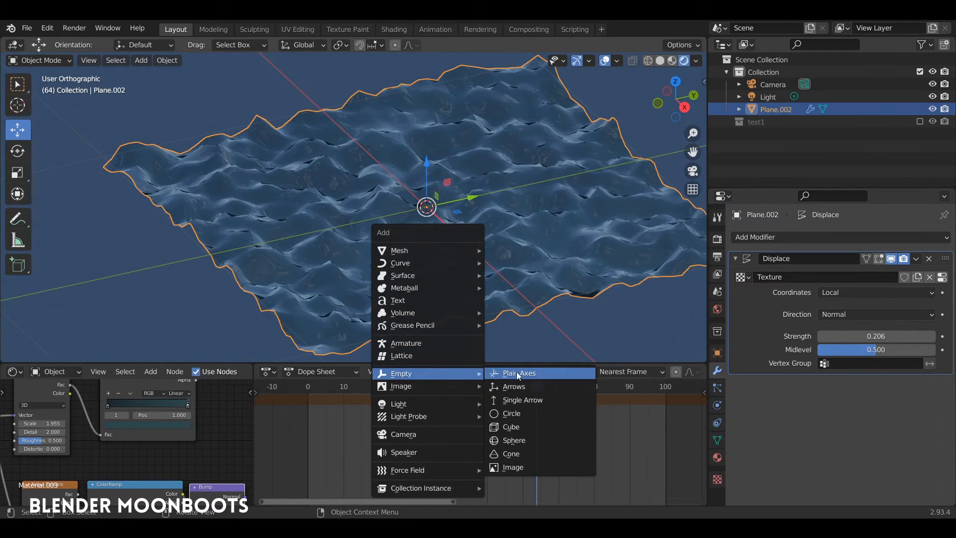
{"action": "left_click", "coordinate": [528, 439]}
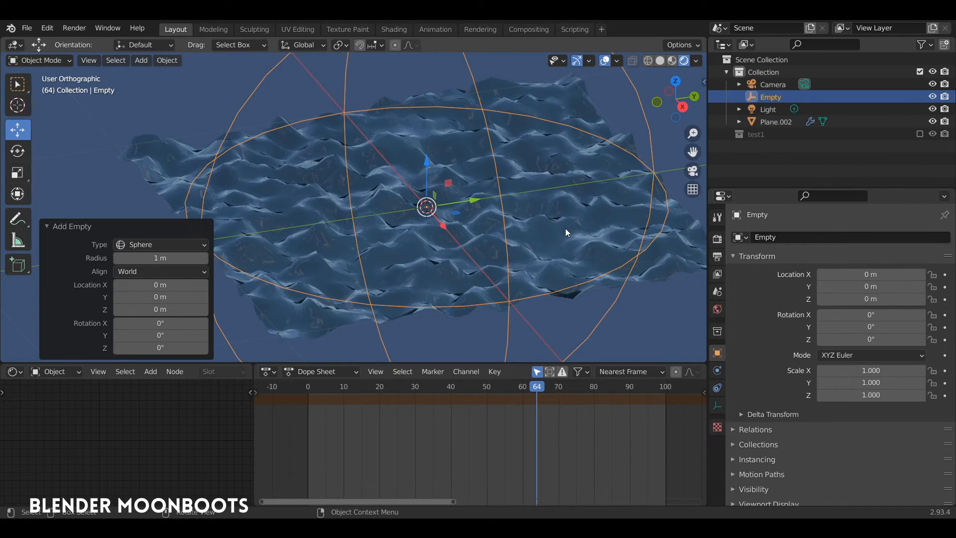
Reduce the display size of the sphere empty so it is clearly smaller than the water plane
{"action": "left_click", "coordinate": [717, 408]}
{"action": "left_click_drag", "start_coordinate": [819, 270], "coordinate": [726, 270]}
{"action": "left_click_drag", "start_coordinate": [563, 255], "coordinate": [590, 258]}
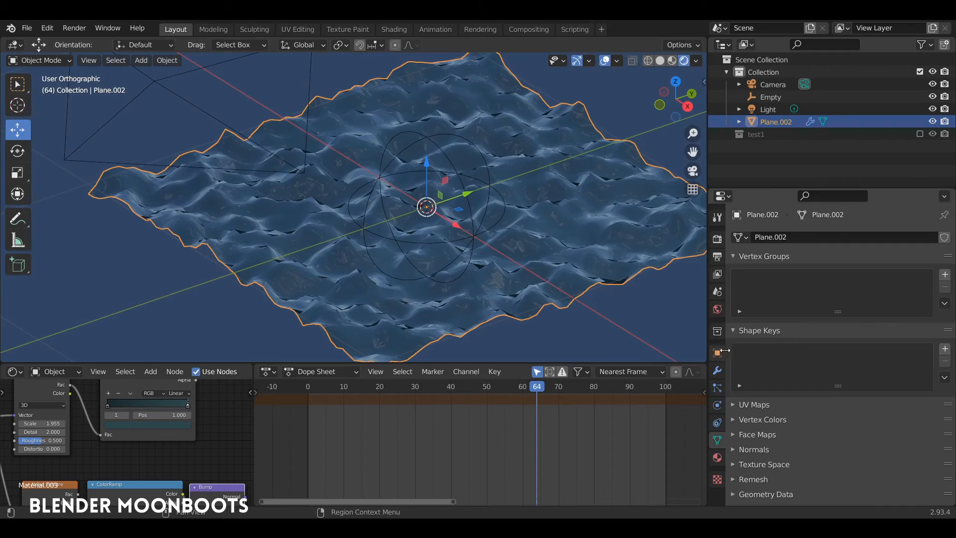
Set the plane's Displace modifier coordinates to Object and assign Empty as the coordinate object
{"action": "left_click", "coordinate": [717, 370]}
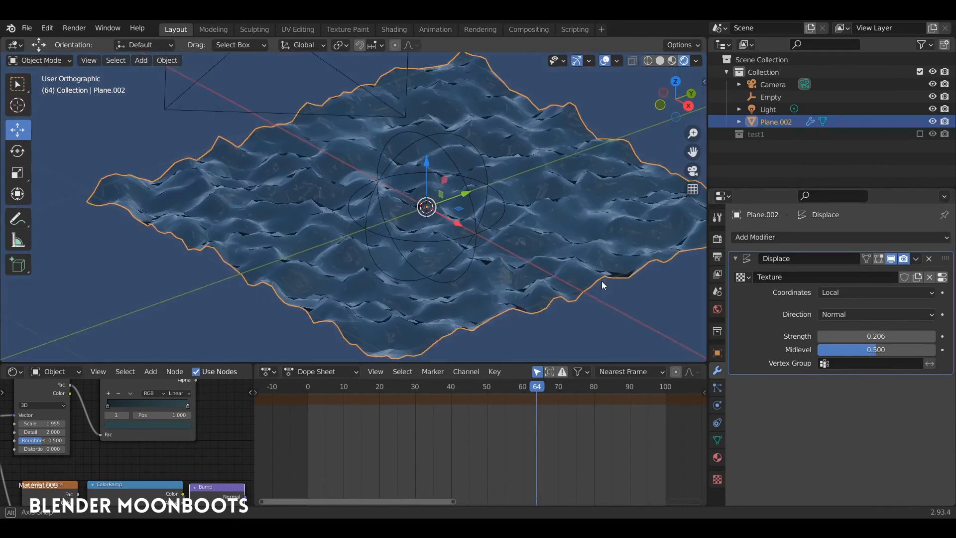
{"action": "middle_click_drag", "start_coordinate": [602, 284], "coordinate": [576, 287]}
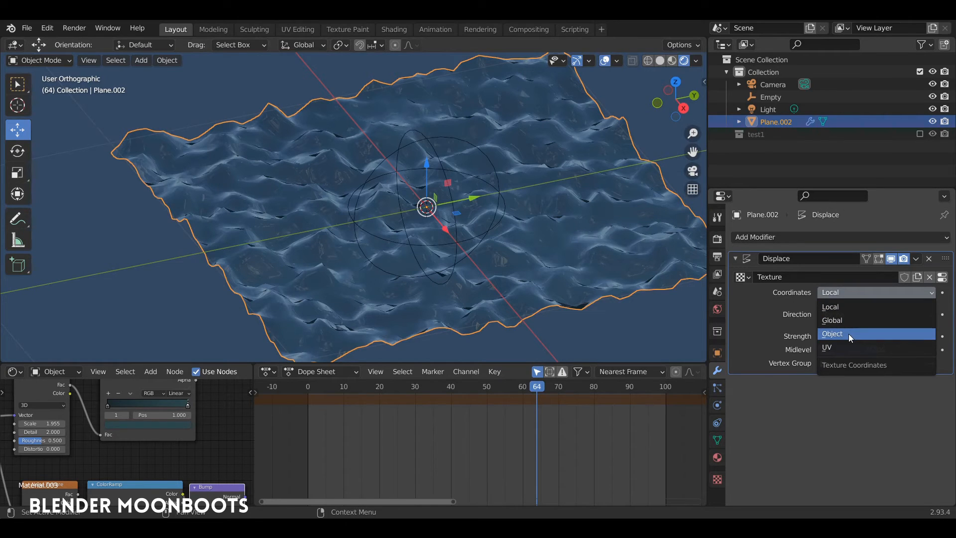
{"action": "left_click", "coordinate": [848, 333]}
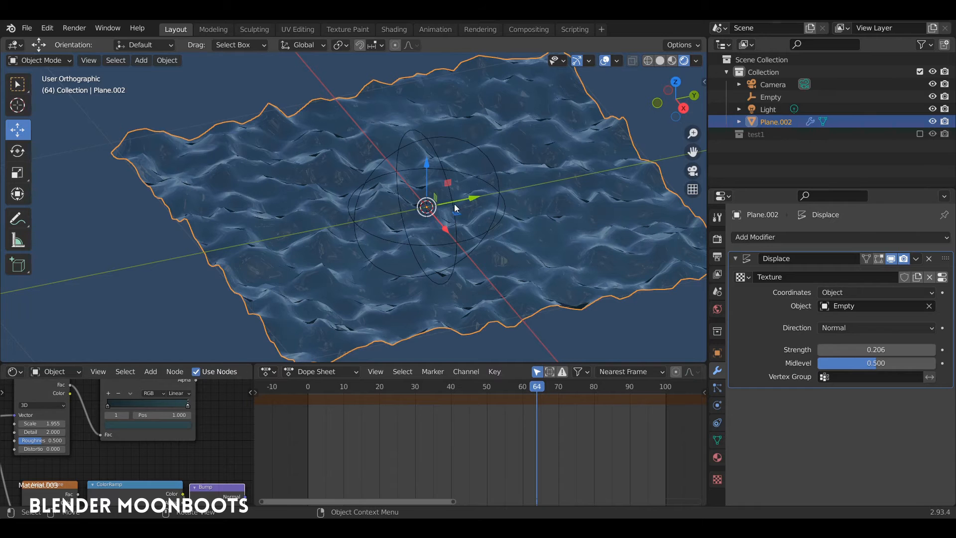
Select the sphere empty and move it about 0.1 m along Y to test how it shifts the waves
{"action": "left_click", "coordinate": [457, 208]}
{"action": "left_click", "coordinate": [468, 197]}
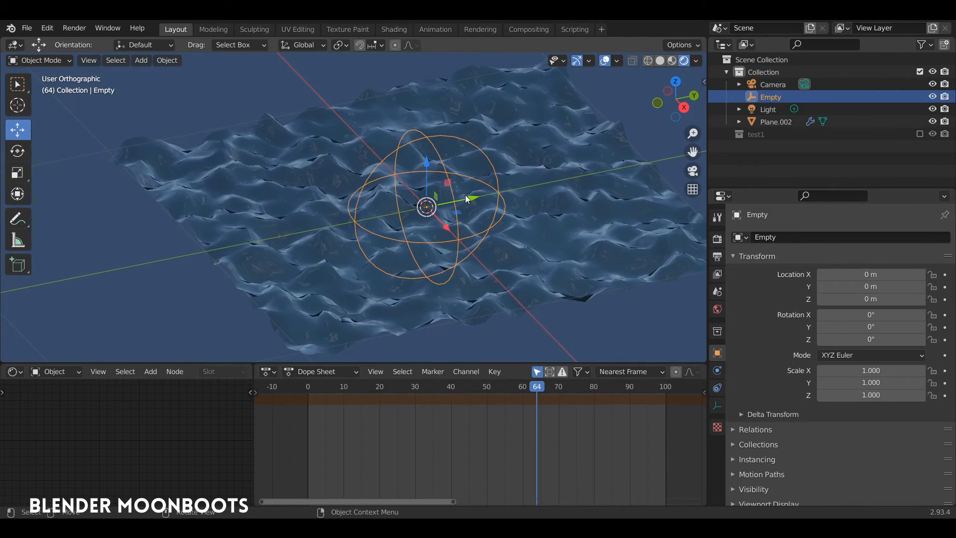
{"action": "left_click", "coordinate": [458, 203]}
{"action": "mouse_move", "coordinate": [474, 203]}
{"action": "left_mouse_down"}
{"action": "mouse_move", "coordinate": [552, 189]}
{"action": "mouse_move", "coordinate": [505, 194]}
{"action": "mouse_move", "coordinate": [514, 178]}
{"action": "left_mouse_up"}
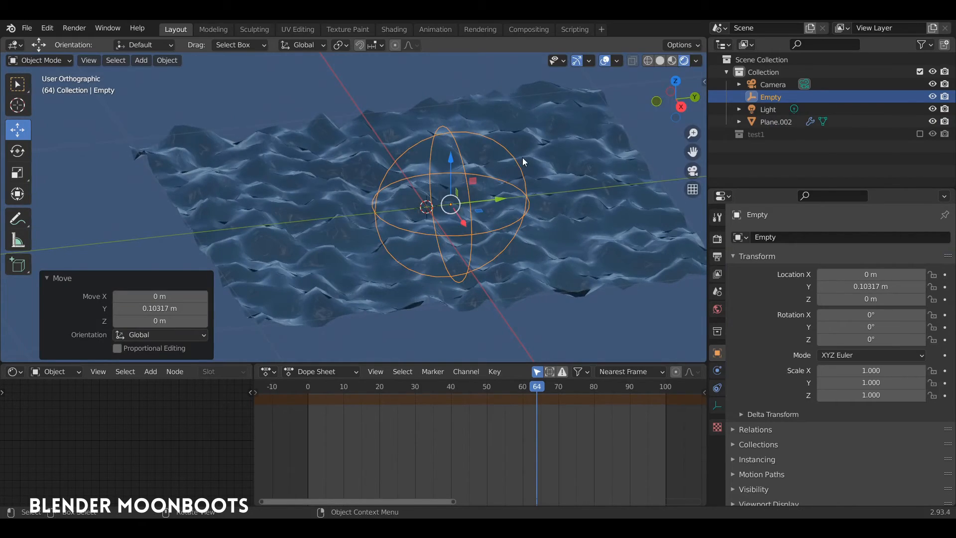
Try rotating and scaling the empty to test its effect on the waves, undoing each change
{"action": "key", "text": "r"}
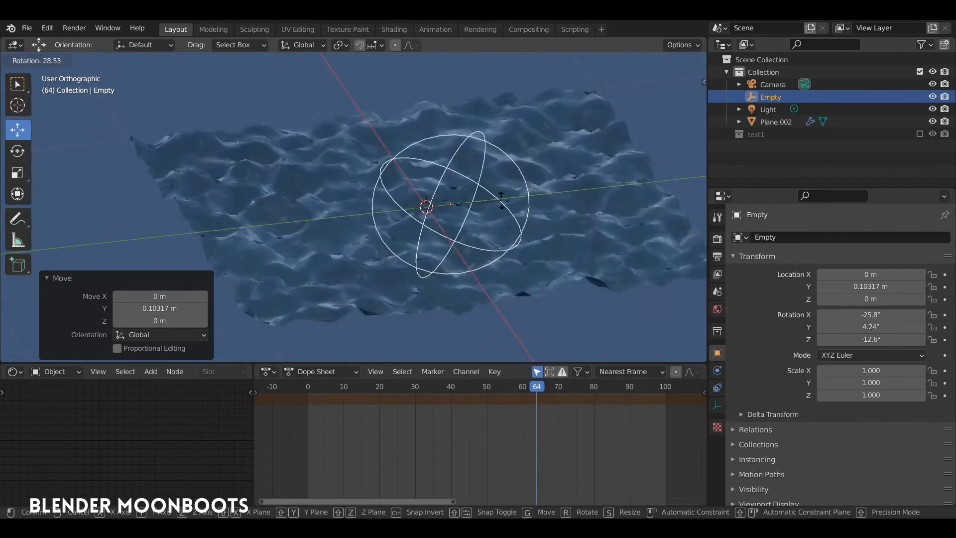
{"action": "left_click", "coordinate": [483, 209]}
{"action": "key", "text": "ctrl+z"}
{"action": "middle_click_drag", "start_coordinate": [491, 211], "coordinate": [512, 220]}
{"action": "key", "text": "s"}
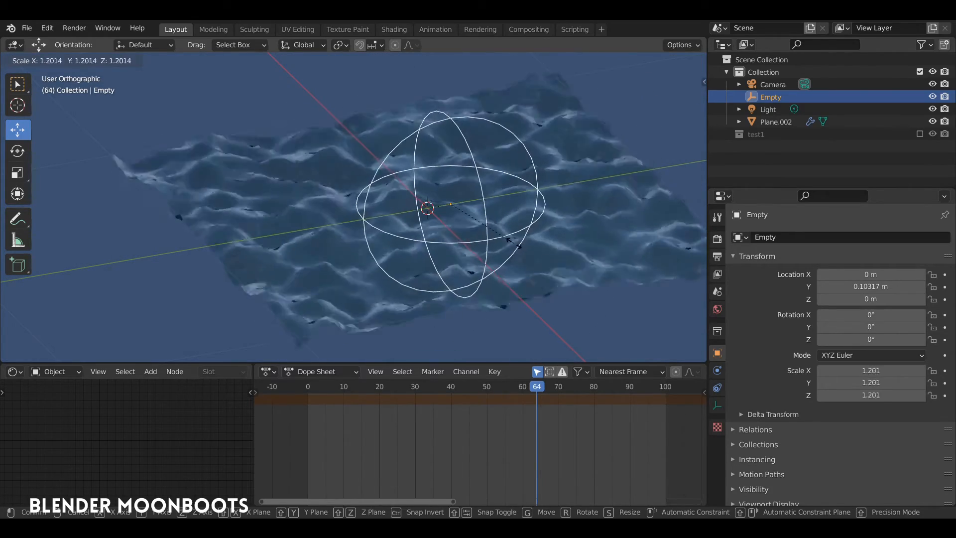
{"action": "left_click", "coordinate": [497, 237]}
{"action": "key", "text": "ctrl+z"}
{"action": "key", "text": "r"}
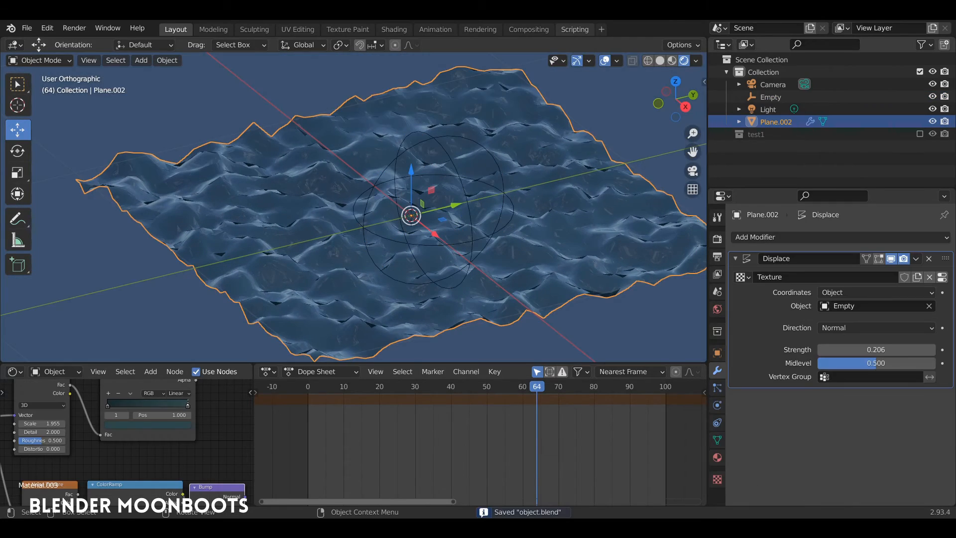
Add a level 2 Subdivision modifier to the displaced water plane
{"action": "mouse_move", "coordinate": [482, 192]}
{"action": "middle_mouse_down"}
{"action": "mouse_move", "coordinate": [482, 210]}
{"action": "mouse_move", "coordinate": [469, 204]}
{"action": "middle_mouse_up"}
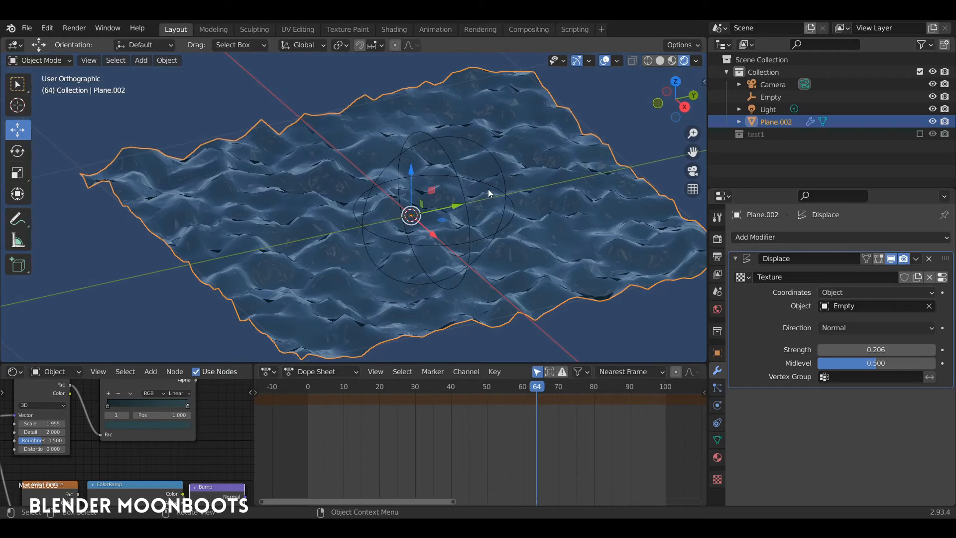
{"action": "key", "text": "ctrl+2"}
{"action": "mouse_move", "coordinate": [479, 193]}
{"action": "middle_mouse_down"}
{"action": "mouse_move", "coordinate": [485, 235]}
{"action": "mouse_move", "coordinate": [496, 206]}
{"action": "mouse_move", "coordinate": [479, 174]}
{"action": "mouse_move", "coordinate": [468, 184]}
{"action": "mouse_move", "coordinate": [436, 180]}
{"action": "mouse_move", "coordinate": [491, 182]}
{"action": "mouse_move", "coordinate": [494, 199]}
{"action": "mouse_move", "coordinate": [443, 183]}
{"action": "mouse_move", "coordinate": [500, 190]}
{"action": "mouse_move", "coordinate": [497, 213]}
{"action": "mouse_move", "coordinate": [495, 184]}
{"action": "mouse_move", "coordinate": [497, 194]}
{"action": "middle_mouse_up"}
{"action": "middle_click_drag", "start_coordinate": [497, 193], "coordinate": [497, 213], "text": "ctrl"}
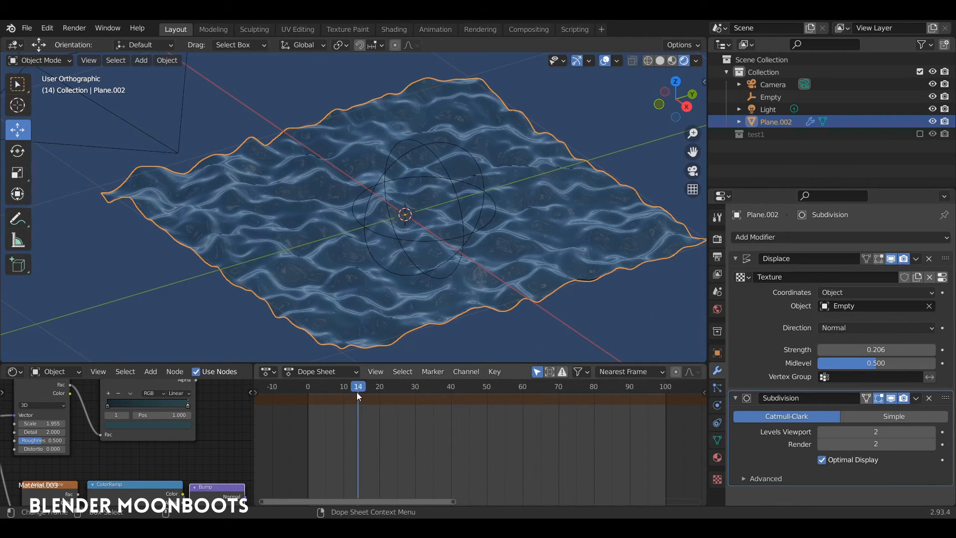
Move the empty along Y to about -0.84 m and insert a Location, Rotation & Scale keyframe at frame 0
{"action": "left_click", "coordinate": [389, 237]}
{"action": "middle_click_drag", "start_coordinate": [390, 237], "coordinate": [426, 245]}
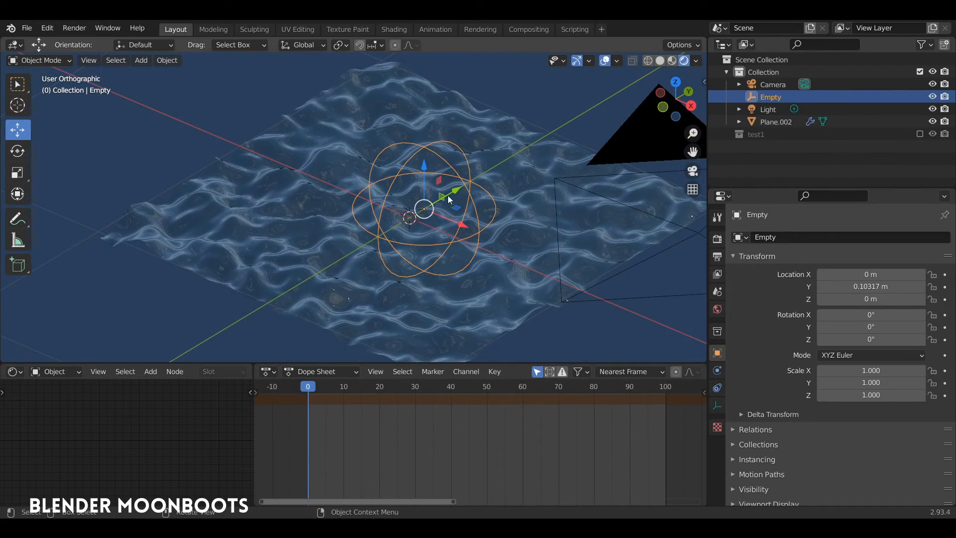
{"action": "left_click_drag", "start_coordinate": [444, 198], "coordinate": [335, 270]}
{"action": "middle_click_drag", "start_coordinate": [335, 270], "coordinate": [351, 222]}
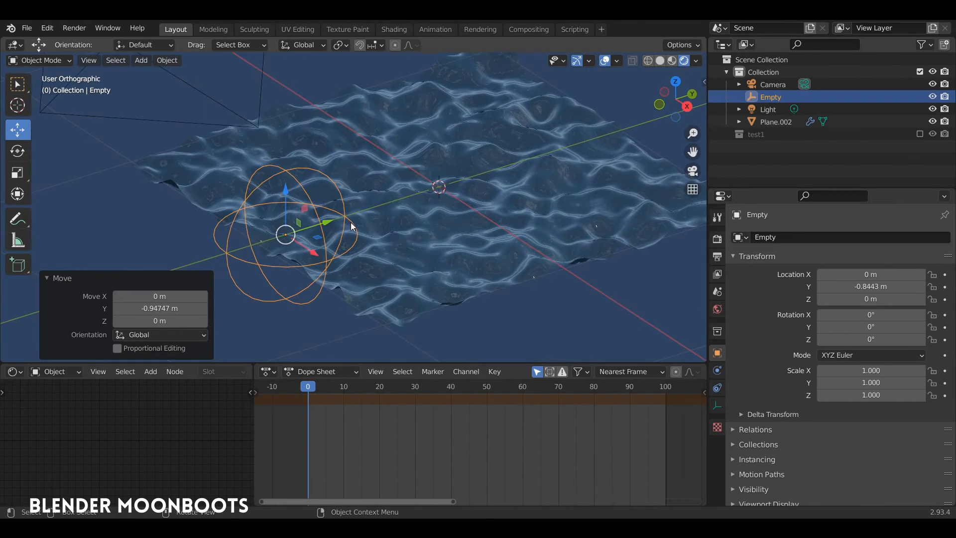
{"action": "key", "text": "i"}
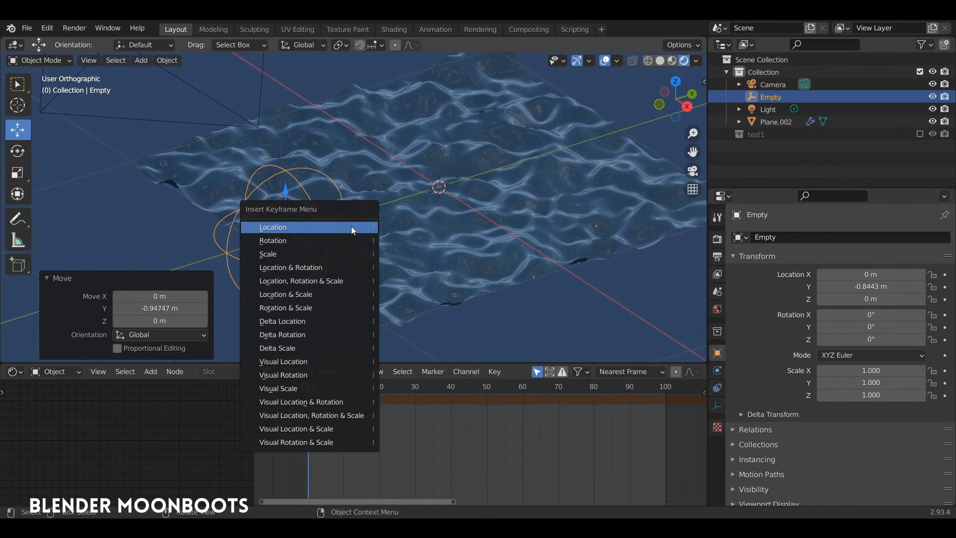
{"action": "left_click", "coordinate": [348, 280]}
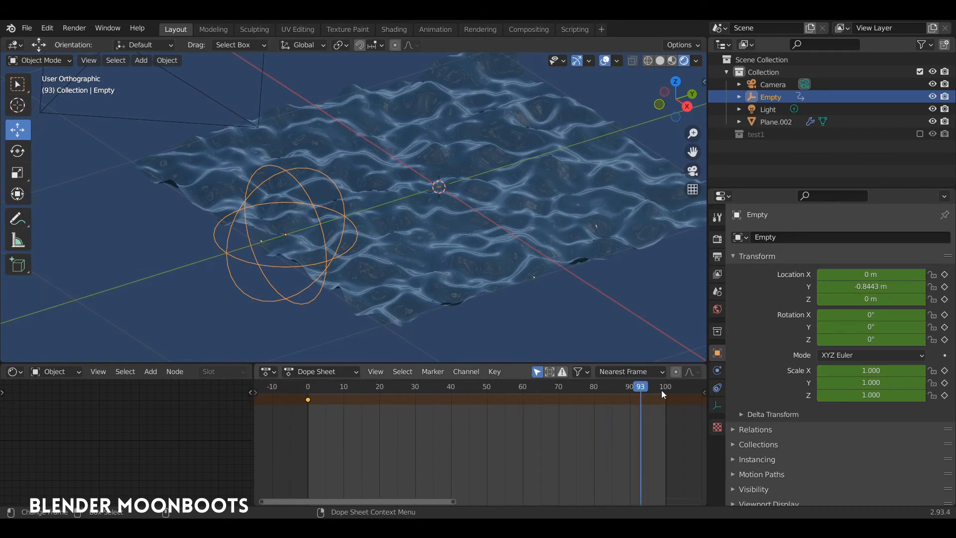
At frame 100, move the empty along Y to about 0.75 m and insert a Location, Rotation & Scale keyframe
{"action": "left_click_drag", "start_coordinate": [662, 390], "coordinate": [664, 392]}
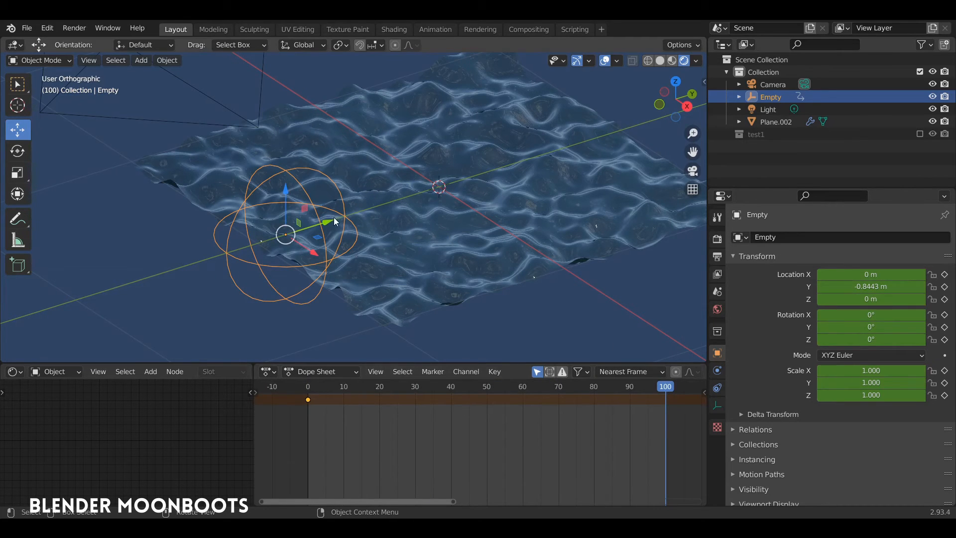
{"action": "left_click_drag", "start_coordinate": [372, 206], "coordinate": [603, 168]}
{"action": "key", "text": "i"}
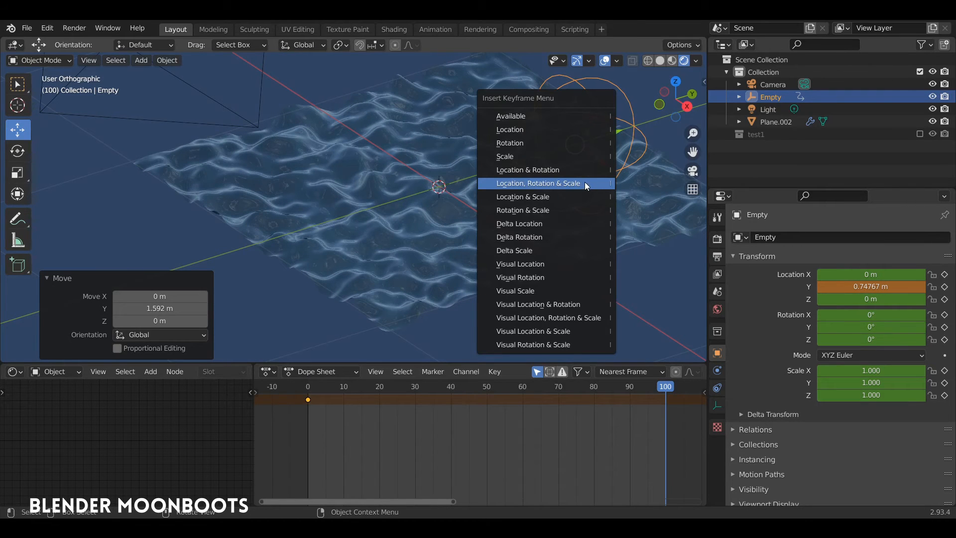
{"action": "left_click", "coordinate": [584, 182]}
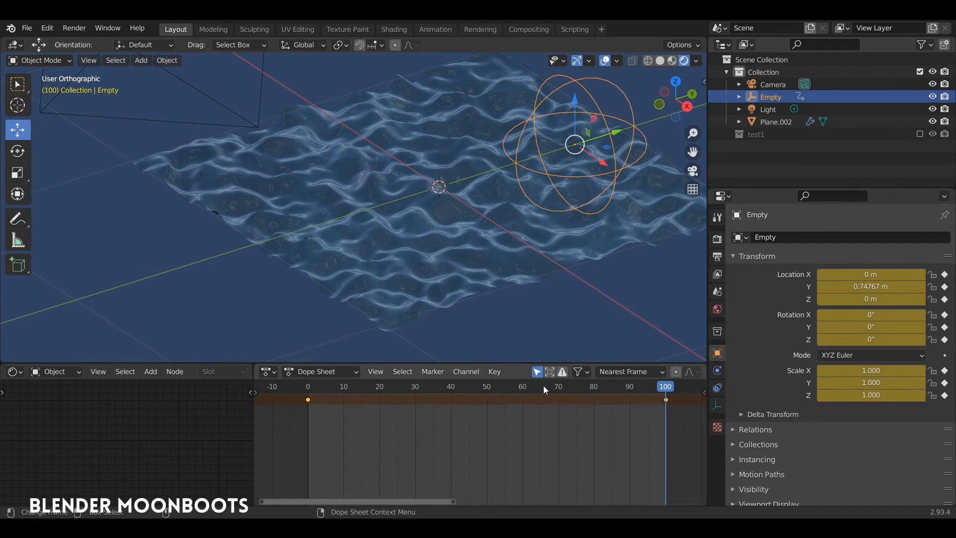
Set the empty's keyframe interpolation to Linear and play back the wave animation
{"action": "left_click_drag", "start_coordinate": [543, 388], "coordinate": [311, 399]}
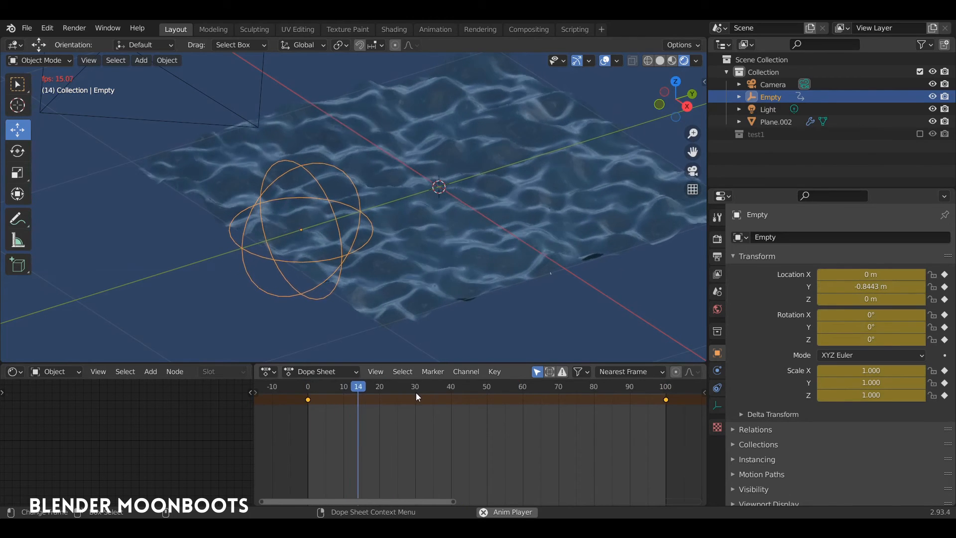
{"action": "key", "text": "space"}
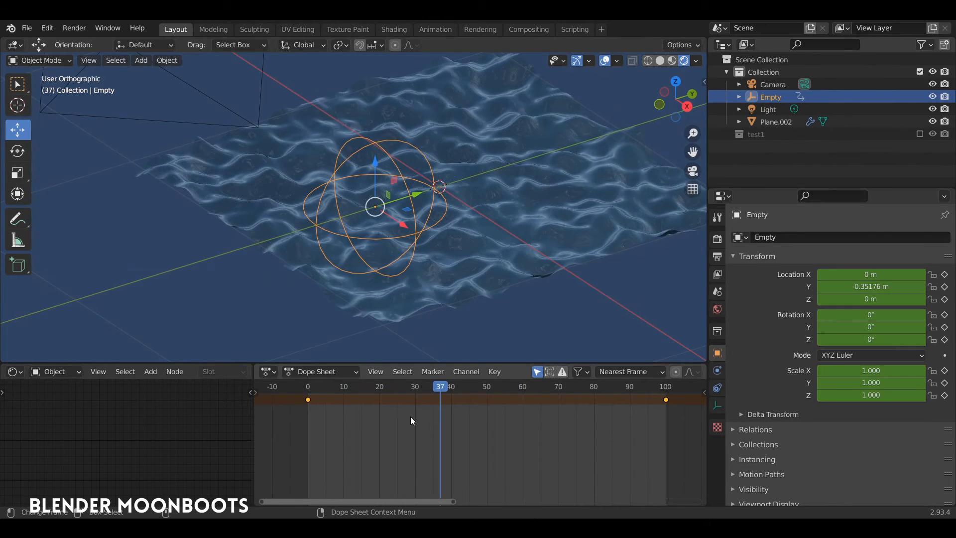
{"action": "key", "text": "t"}
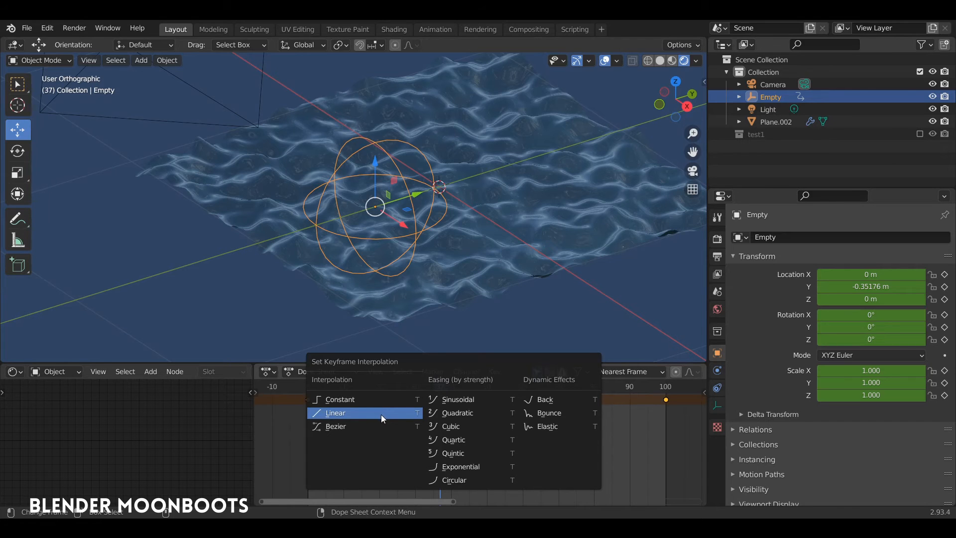
{"action": "left_click", "coordinate": [381, 415]}
{"action": "key", "text": "space"}
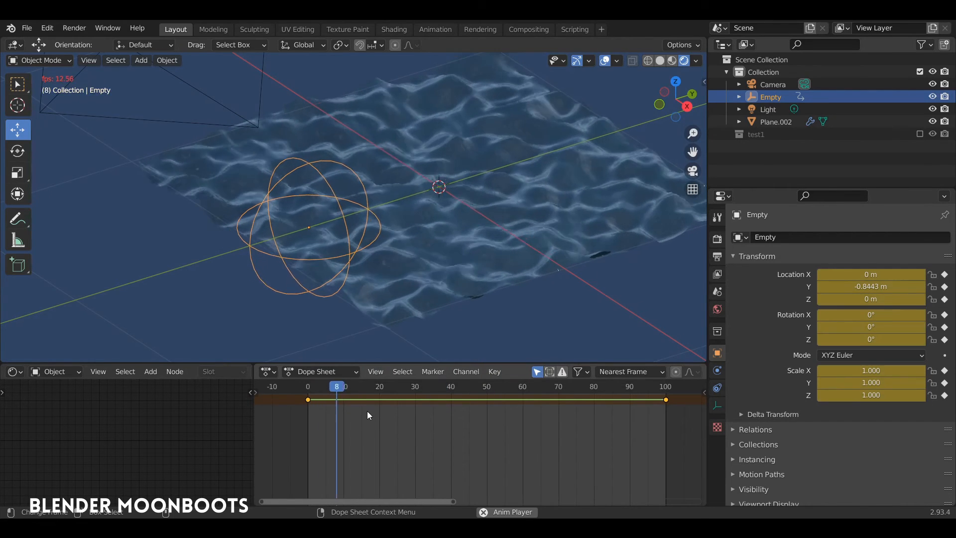
{"action": "middle_click_drag", "start_coordinate": [450, 283], "coordinate": [444, 317]}
{"action": "key", "text": "space"}
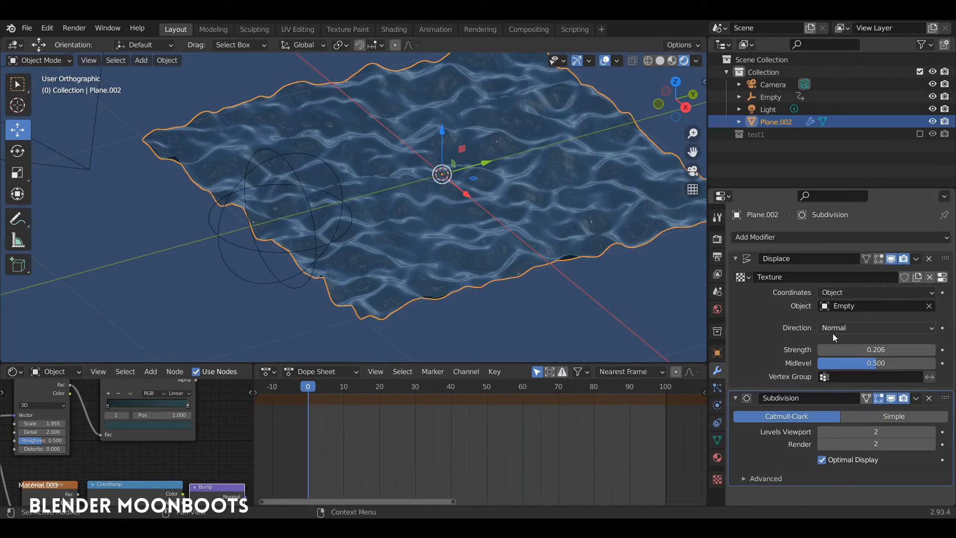
Set the plane's Subdivision viewport and render levels to 1 and move that modifier above Displace
{"action": "left_click", "coordinate": [820, 444]}
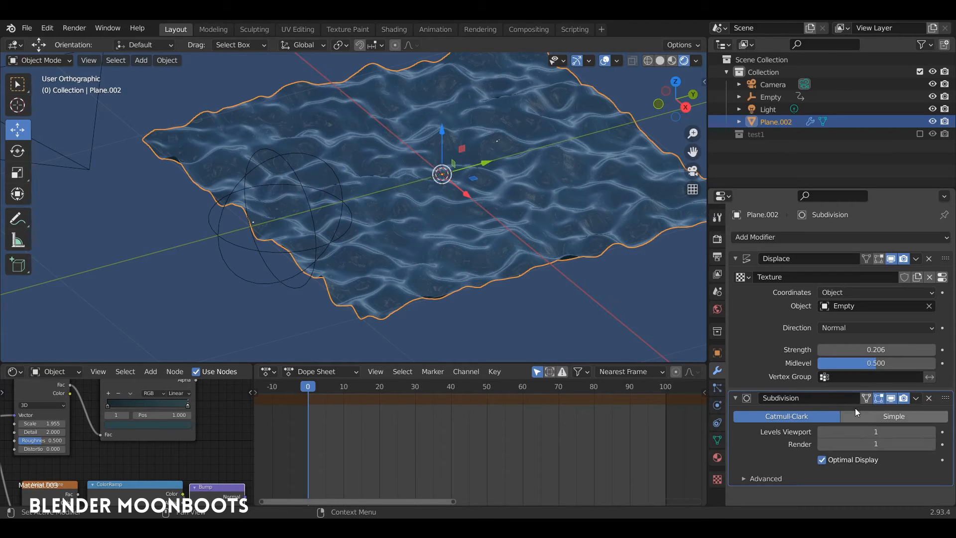
{"action": "left_click_drag", "start_coordinate": [941, 393], "coordinate": [911, 237]}
Scrub through and play the animation to check the waves with the new modifier order
{"action": "left_click_drag", "start_coordinate": [317, 383], "coordinate": [440, 385]}
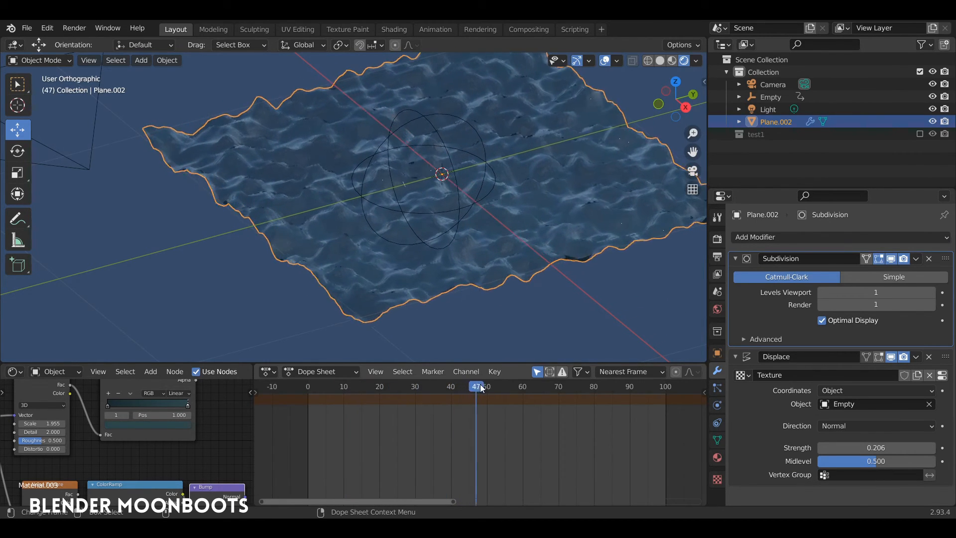
{"action": "left_click_drag", "start_coordinate": [522, 390], "coordinate": [364, 387]}
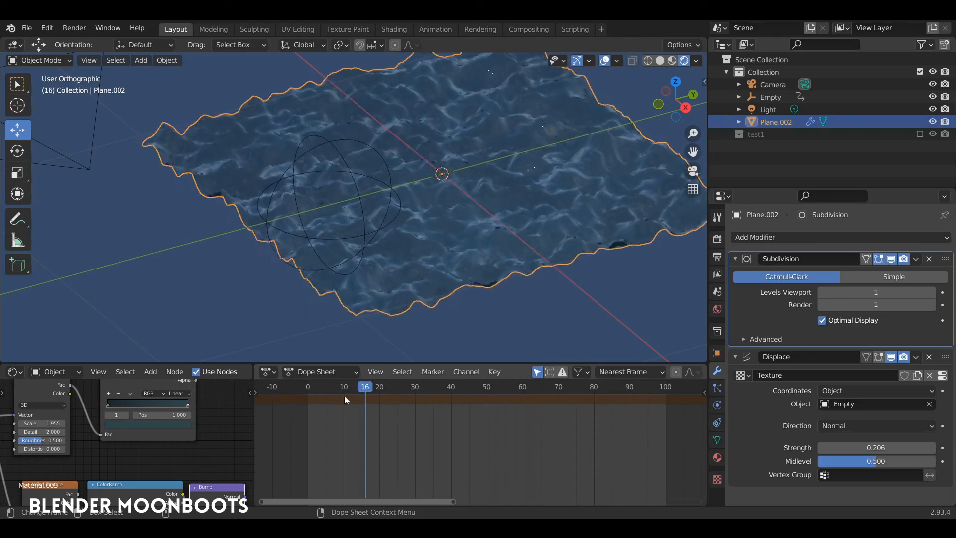
{"action": "middle_click_drag", "start_coordinate": [401, 272], "coordinate": [380, 238]}
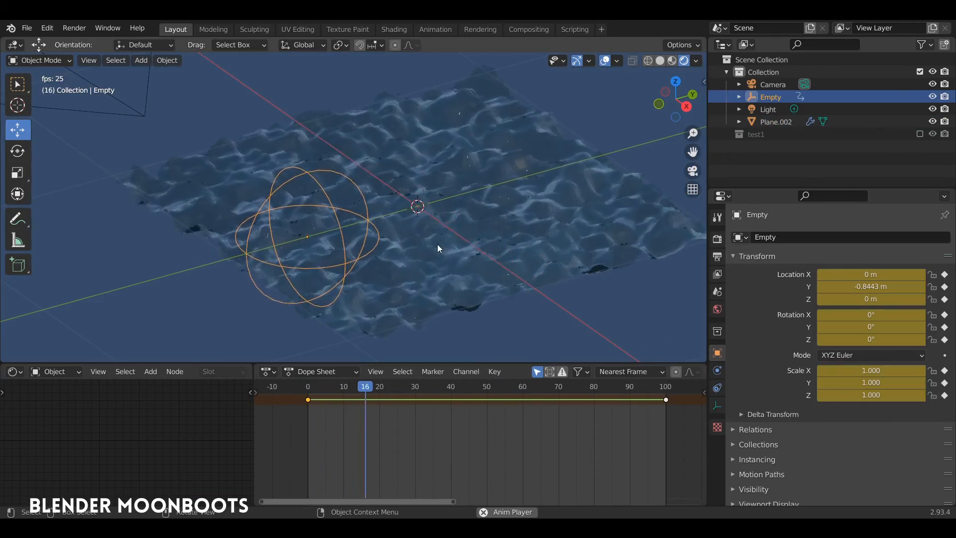
{"action": "key", "text": "space"}
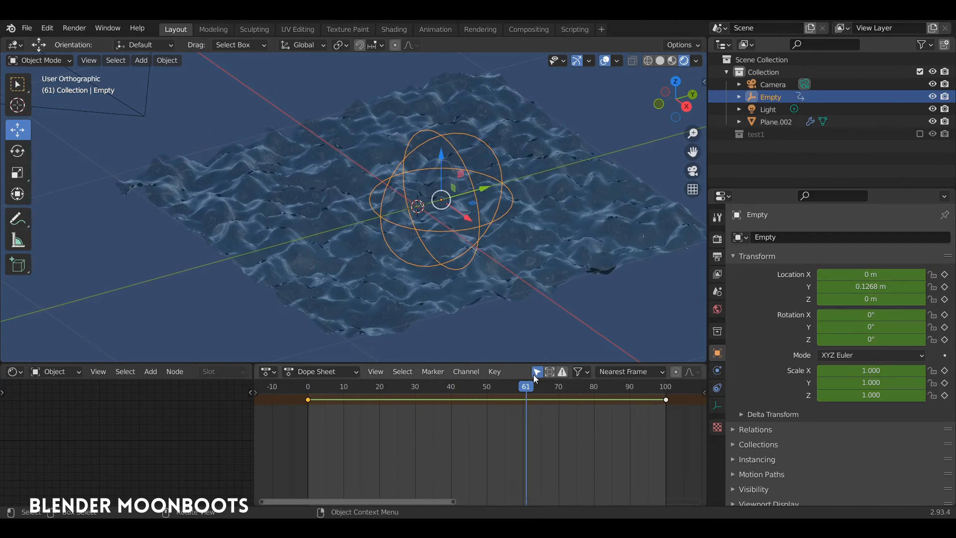
At frame 100, raise the empty along Z to about 0.16 m, insert a Location, Rotation & Scale keyframe and play the animation
{"action": "left_click_drag", "start_coordinate": [532, 387], "coordinate": [666, 397]}
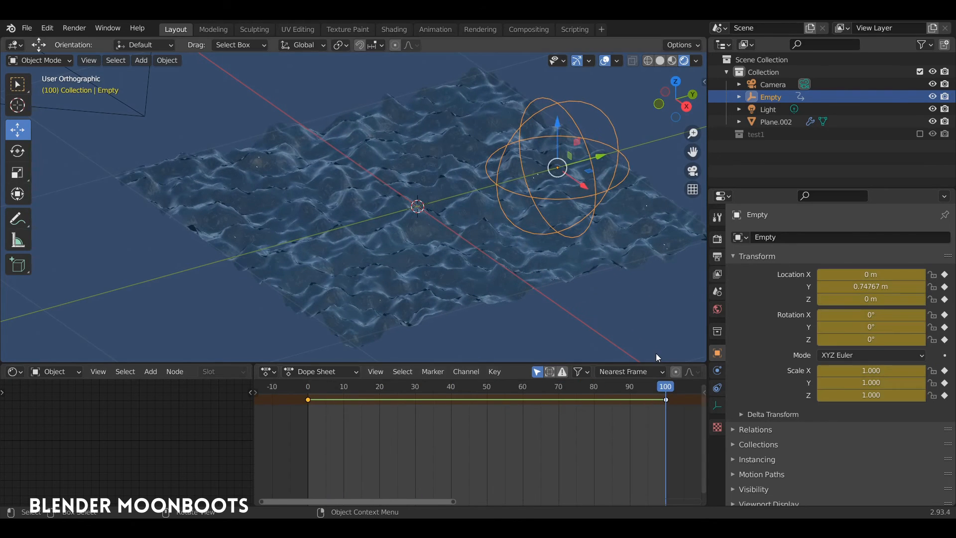
{"action": "left_click_drag", "start_coordinate": [558, 129], "coordinate": [575, 90]}
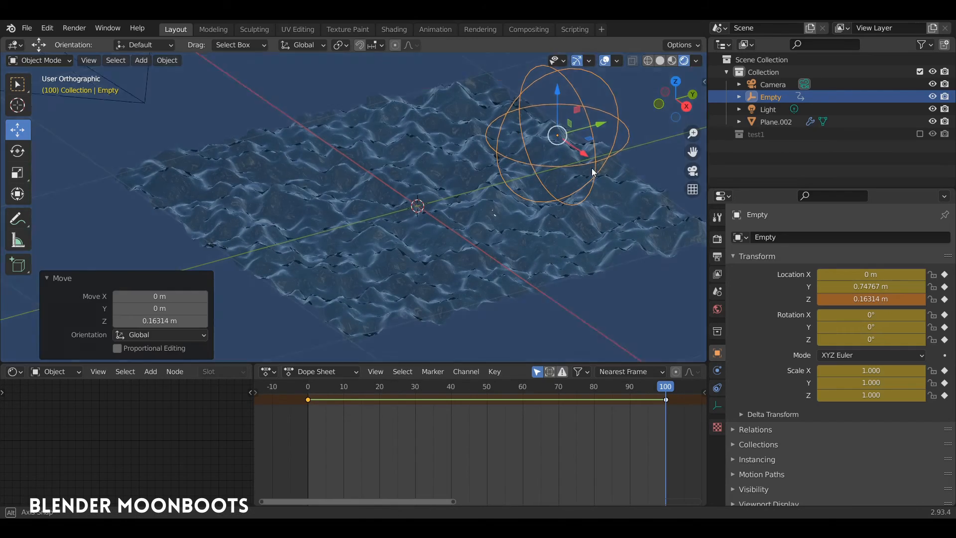
{"action": "middle_click_drag", "start_coordinate": [593, 172], "coordinate": [623, 159]}
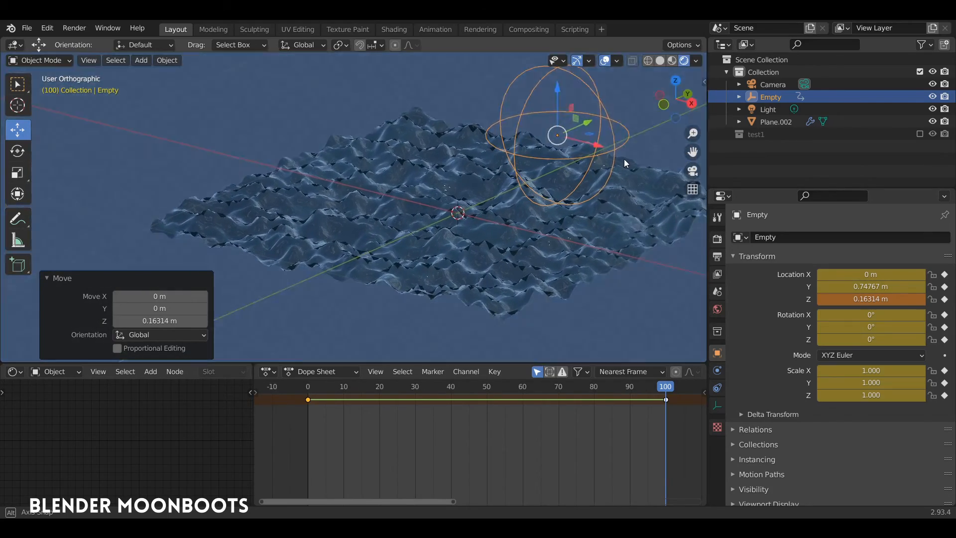
{"action": "key", "text": "i"}
{"action": "left_click", "coordinate": [596, 186]}
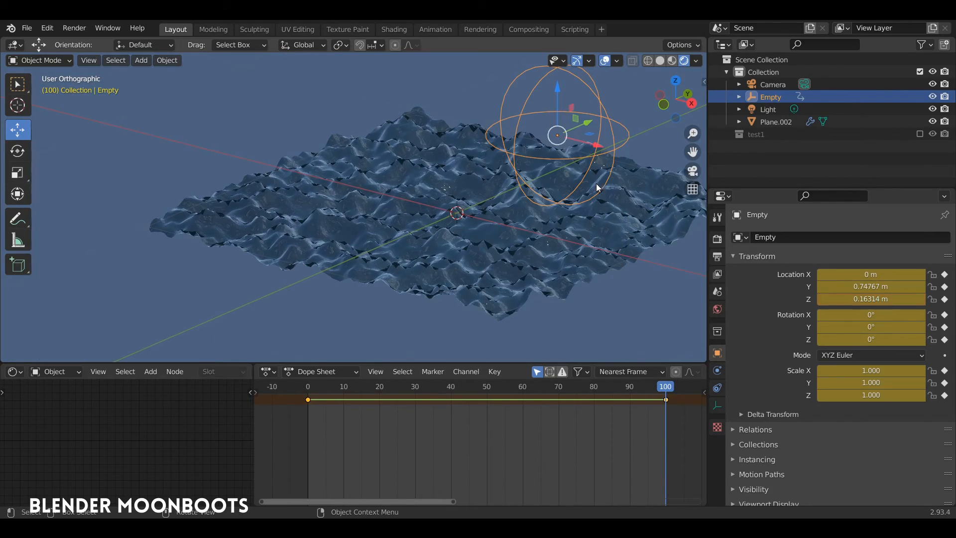
{"action": "left_click", "coordinate": [307, 390]}
{"action": "key", "text": "space"}
{"action": "middle_click_drag", "start_coordinate": [387, 292], "coordinate": [485, 289]}
{"action": "key", "text": "space"}
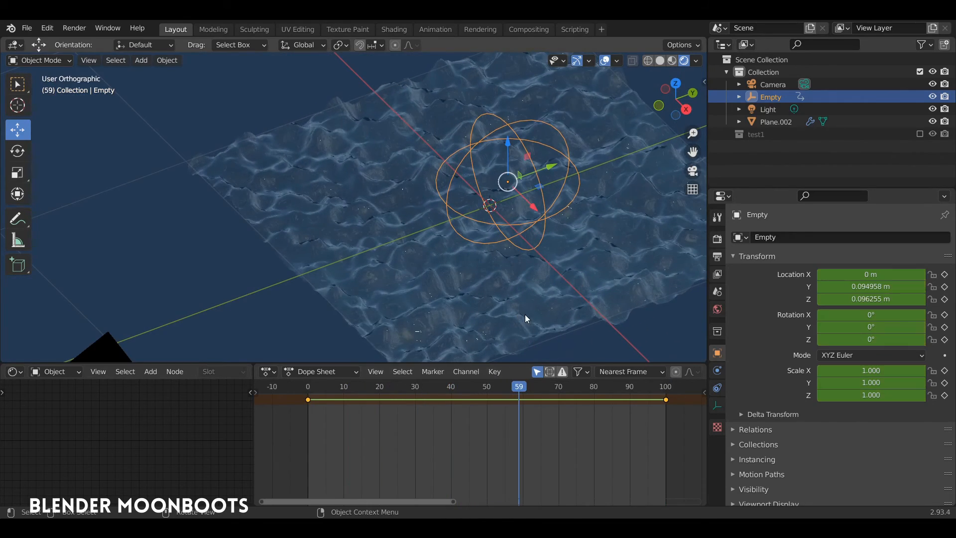
At frame 100, raise the empty along Z to about 0.36 m, update its Location, Rotation & Scale keyframe and play from frame 0
{"action": "middle_click_drag", "start_coordinate": [539, 317], "coordinate": [460, 313], "text": "shift"}
{"action": "left_click_drag", "start_coordinate": [529, 386], "coordinate": [666, 393]}
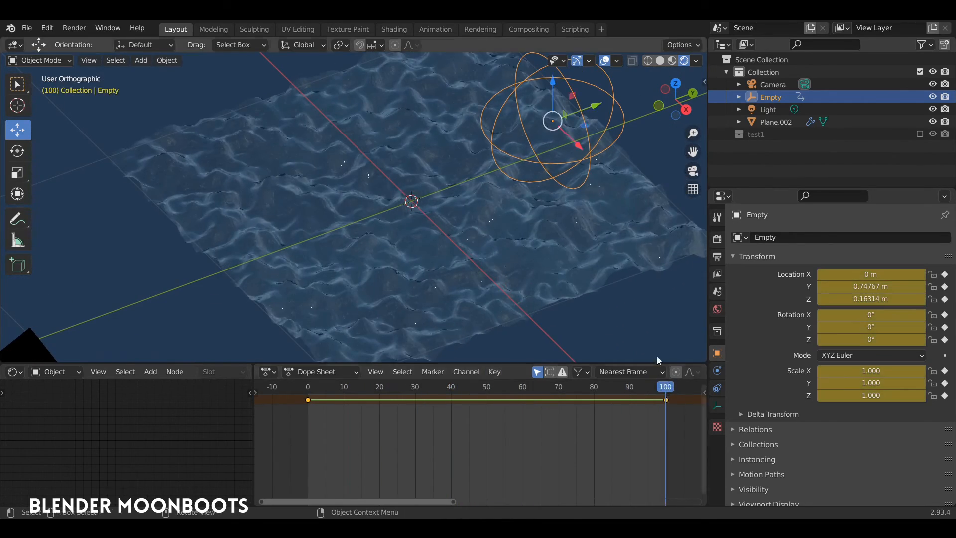
{"action": "middle_click_drag", "start_coordinate": [551, 121], "coordinate": [555, 170], "text": "shift"}
{"action": "key", "text": "g"}
{"action": "key", "text": "z"}
{"action": "left_click", "coordinate": [557, 103]}
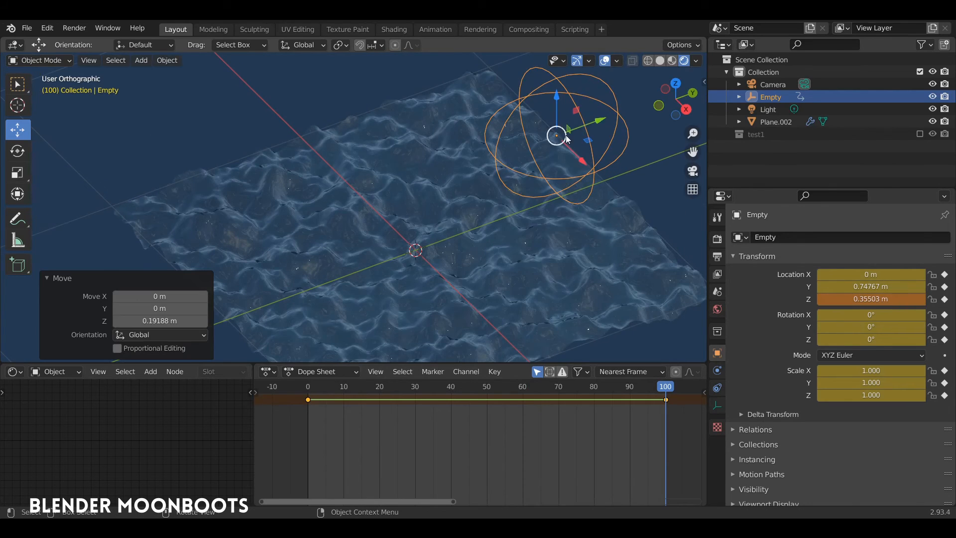
{"action": "key", "text": "i"}
{"action": "left_click", "coordinate": [558, 178]}
{"action": "left_click", "coordinate": [308, 387]}
{"action": "key", "text": "space"}
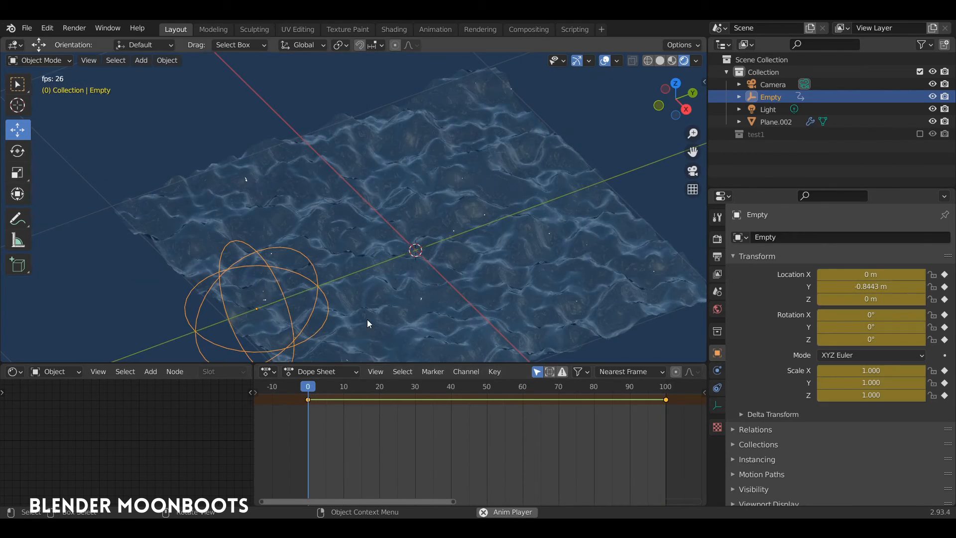
{"action": "middle_click_drag", "start_coordinate": [399, 302], "coordinate": [378, 354]}
{"action": "key", "text": "space"}
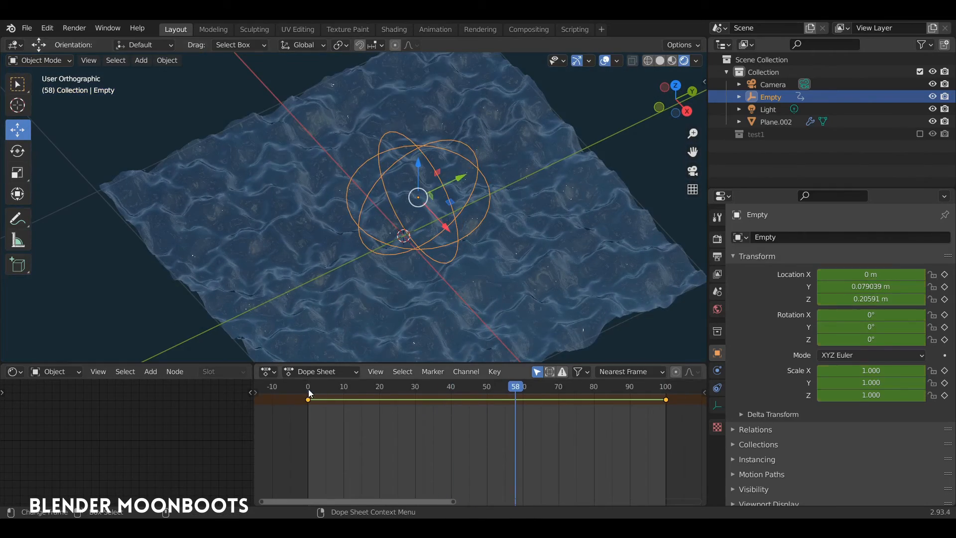
At frame 0, scale the empty along X to about 1.63 and insert a Location, Rotation & Scale keyframe
{"action": "mouse_move", "coordinate": [309, 389]}
{"action": "left_mouse_down"}
{"action": "mouse_move", "coordinate": [463, 382]}
{"action": "mouse_move", "coordinate": [308, 384]}
{"action": "left_mouse_up"}
{"action": "middle_click_drag", "start_coordinate": [378, 298], "coordinate": [443, 225]}
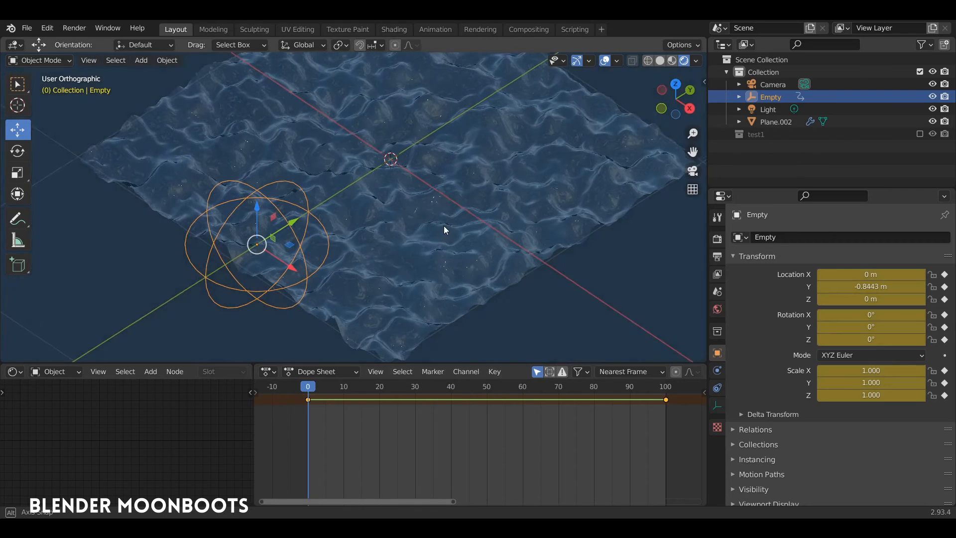
{"action": "key", "text": "s"}
{"action": "key", "text": "x"}
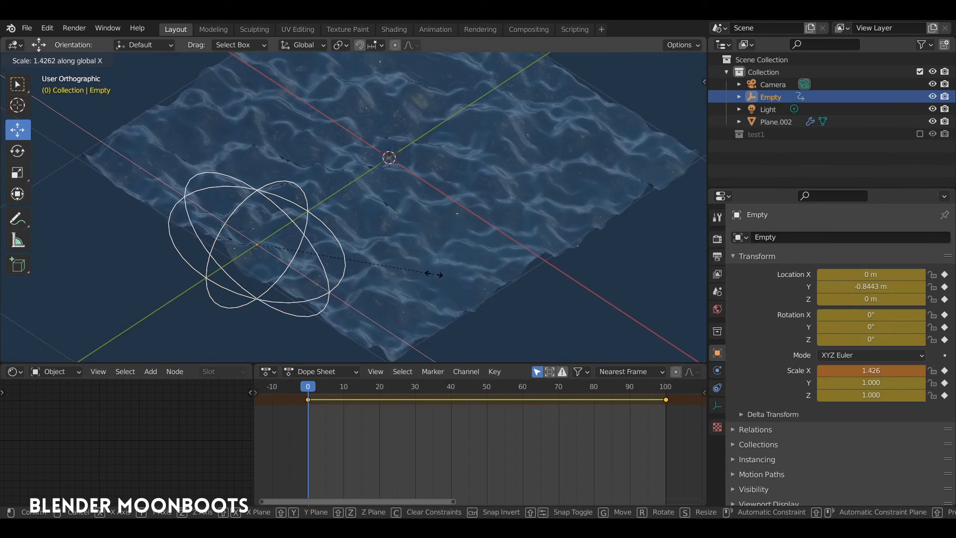
{"action": "left_click", "coordinate": [456, 289]}
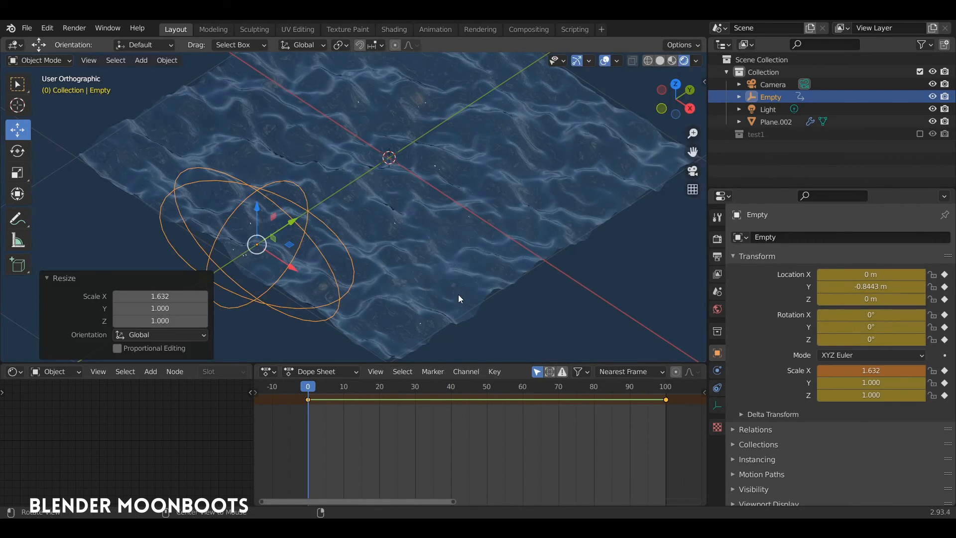
{"action": "middle_click_drag", "start_coordinate": [458, 294], "coordinate": [427, 247]}
{"action": "key", "text": "i"}
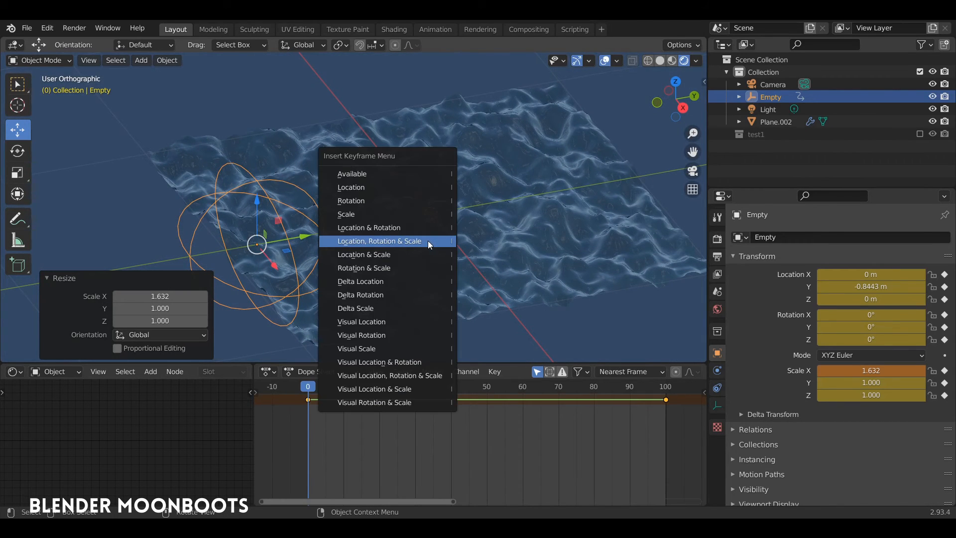
{"action": "left_click", "coordinate": [427, 241]}
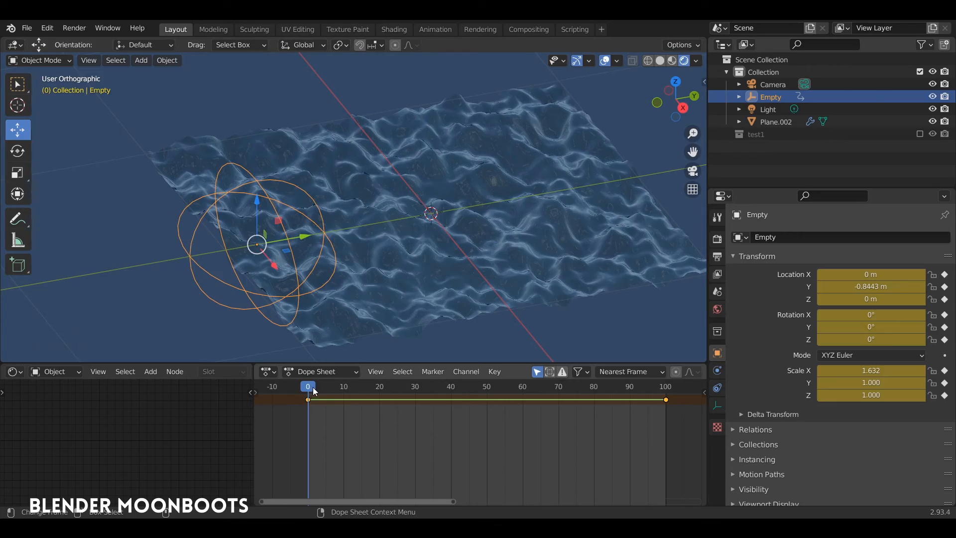
Scrub the waves to frame 100, switch the Dope Sheet to the Graph Editor and enlarge that editor
{"action": "left_click_drag", "start_coordinate": [314, 392], "coordinate": [479, 391]}
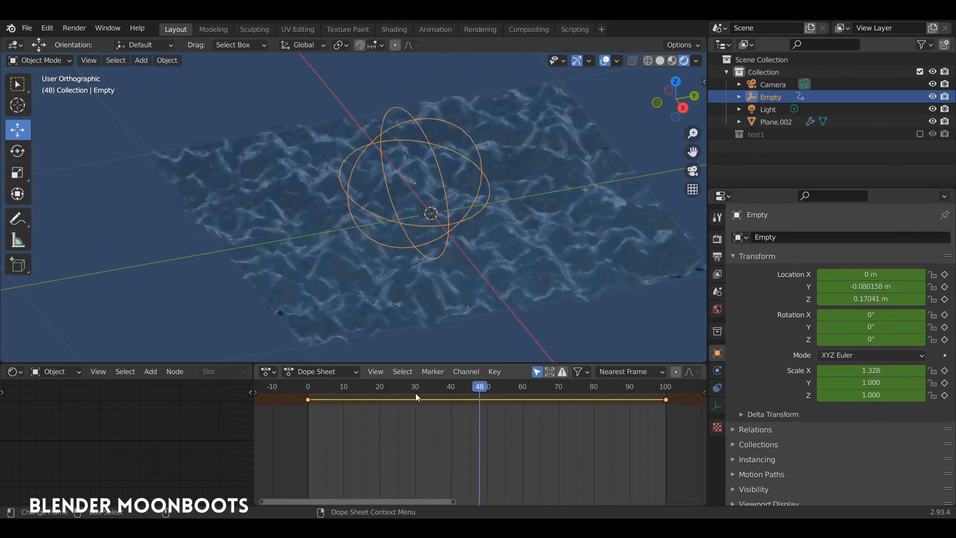
{"action": "left_click_drag", "start_coordinate": [417, 397], "coordinate": [670, 389]}
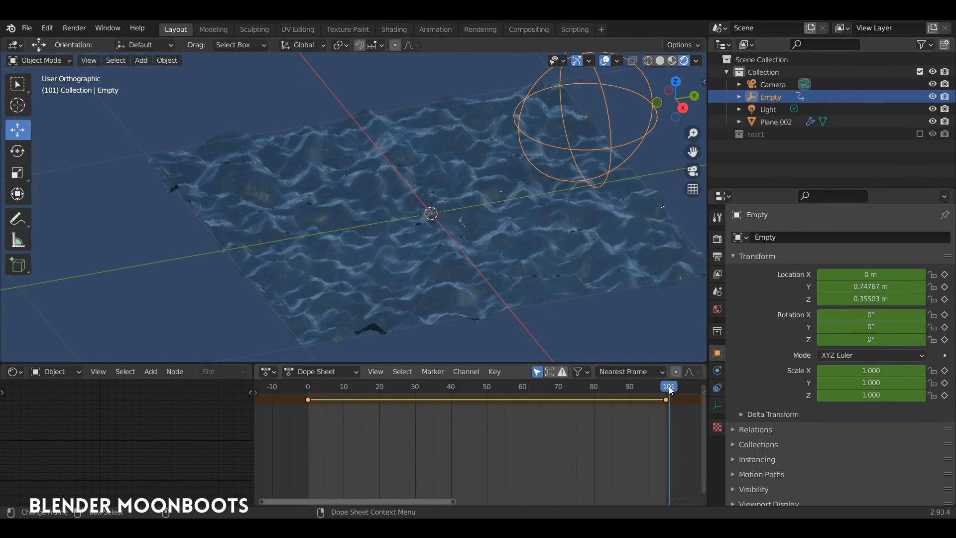
{"action": "key", "text": "ctrl+Tab"}
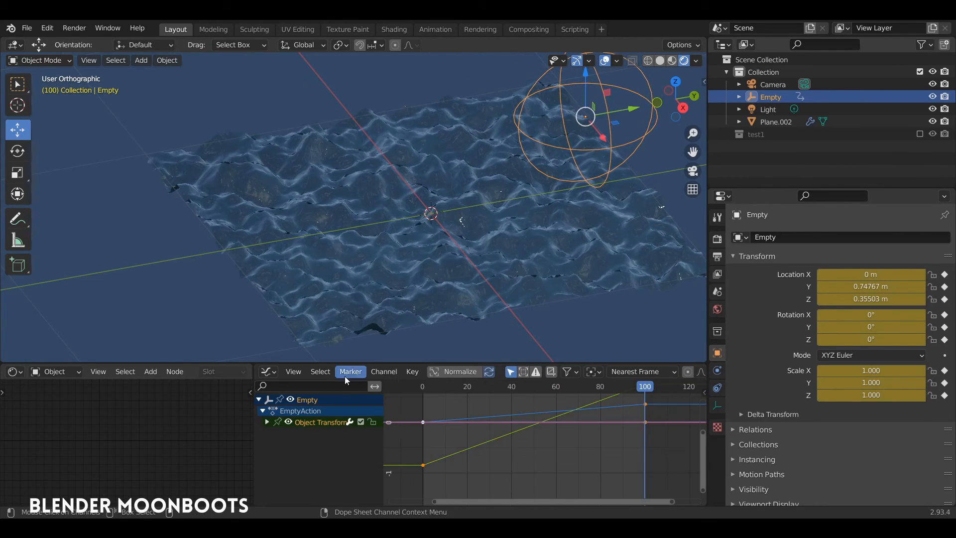
{"action": "left_click_drag", "start_coordinate": [253, 420], "coordinate": [114, 420]}
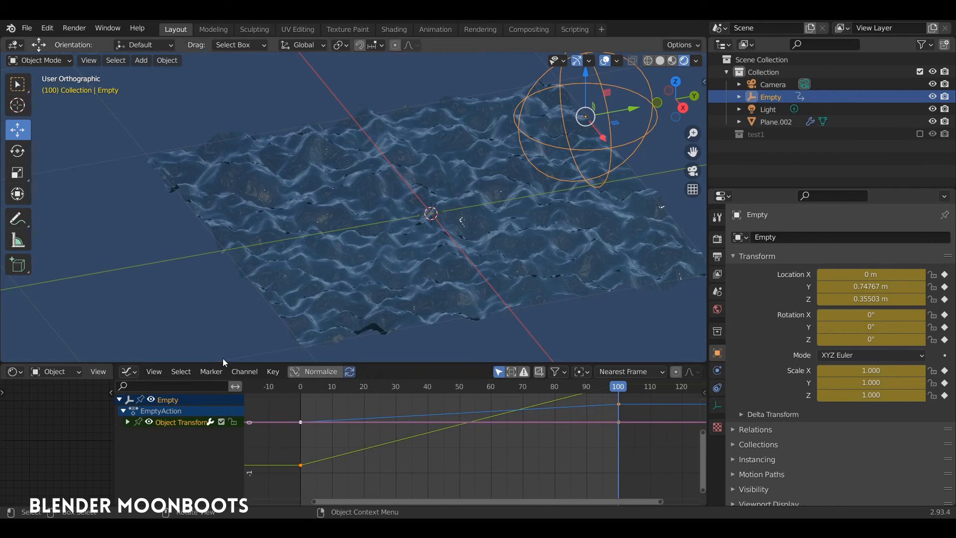
{"action": "left_click_drag", "start_coordinate": [222, 361], "coordinate": [222, 256]}
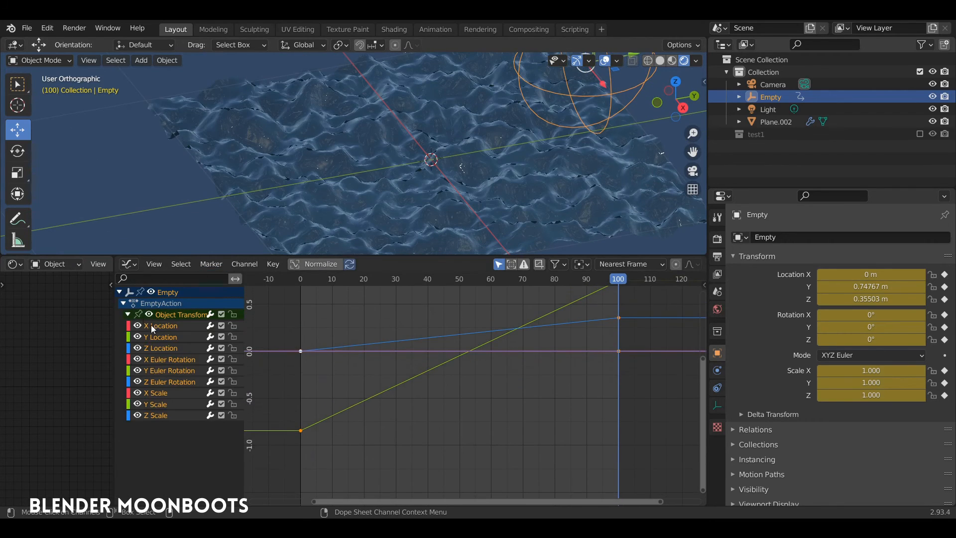
Delete the empty's X Scale keyframe at frame 100 and scrub through the animation to check the stretched waves
{"action": "left_click", "coordinate": [168, 392]}
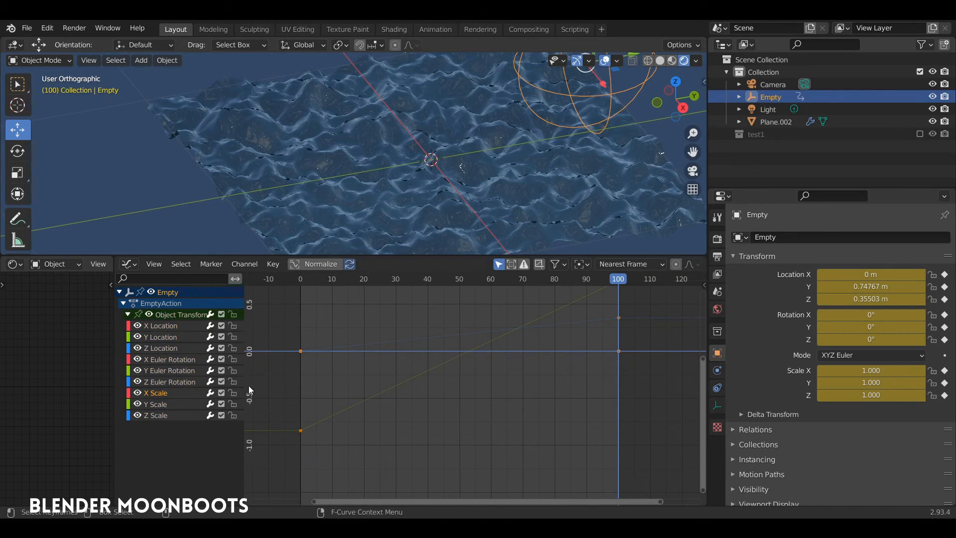
{"action": "key", "text": "Home"}
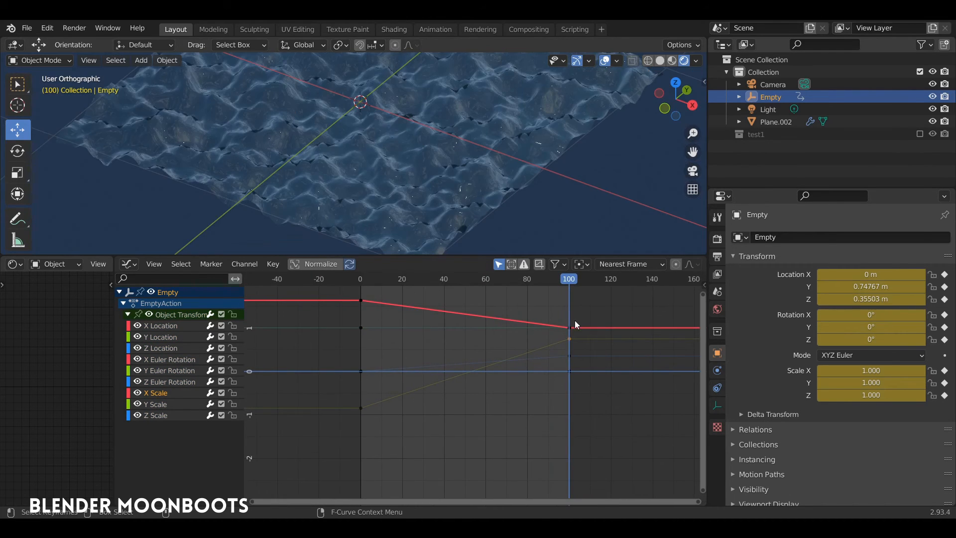
{"action": "key", "text": "x"}
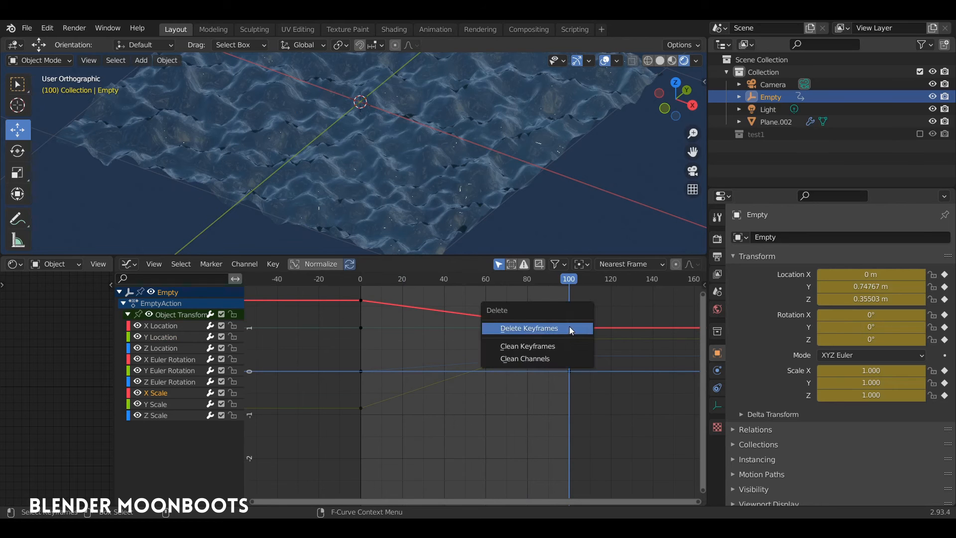
{"action": "left_click", "coordinate": [569, 328]}
{"action": "middle_click_drag", "start_coordinate": [428, 252], "coordinate": [382, 285]}
{"action": "left_click_drag", "start_coordinate": [382, 285], "coordinate": [417, 284]}
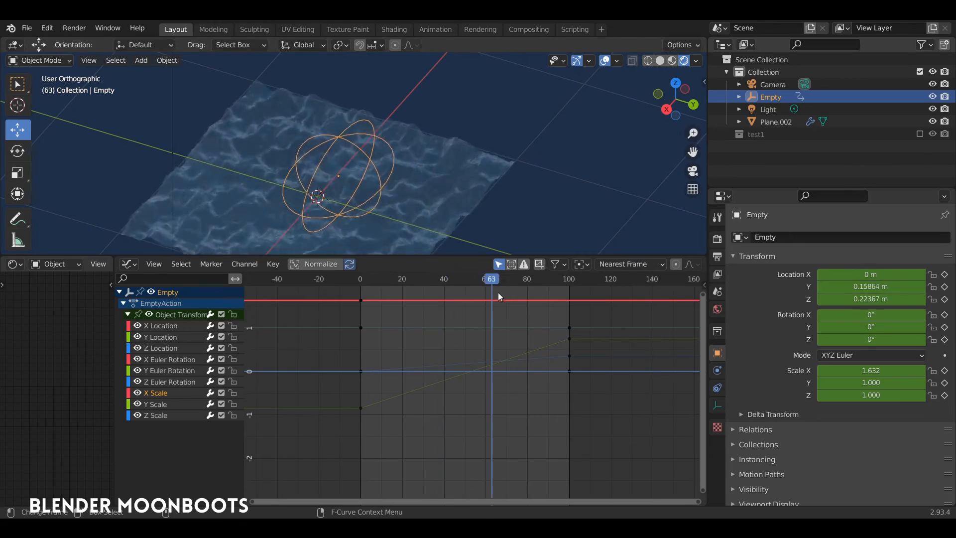
{"action": "left_click_drag", "start_coordinate": [498, 292], "coordinate": [362, 292]}
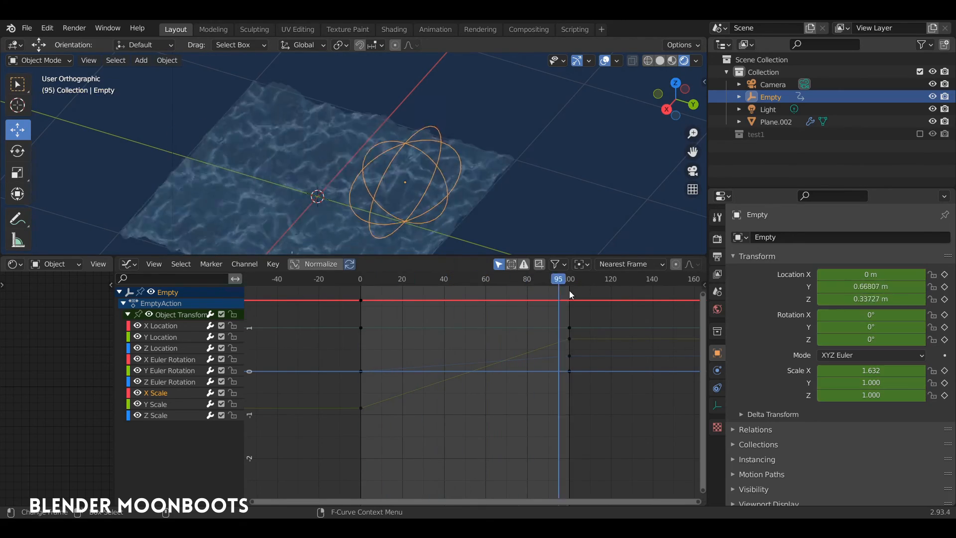
{"action": "middle_click_drag", "start_coordinate": [558, 224], "coordinate": [536, 156]}
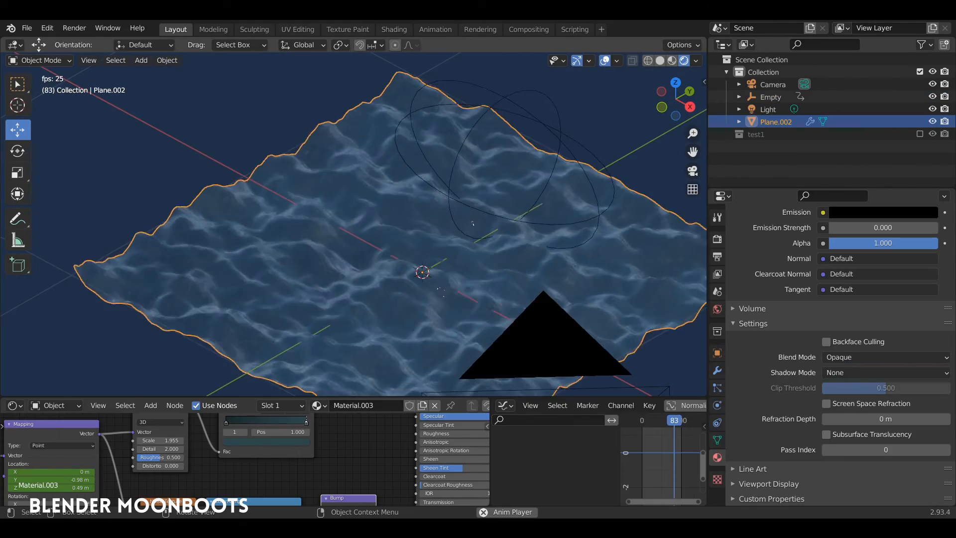
Enlarge the animation editor, switch it back to the Dope Sheet and stop the playback
{"action": "middle_click_drag", "start_coordinate": [484, 247], "coordinate": [512, 238]}
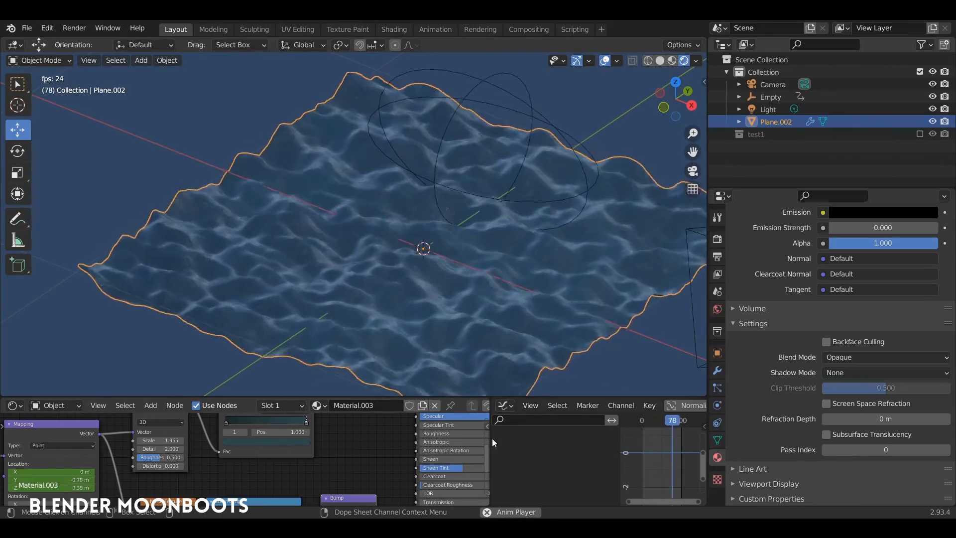
{"action": "left_click_drag", "start_coordinate": [490, 438], "coordinate": [213, 443]}
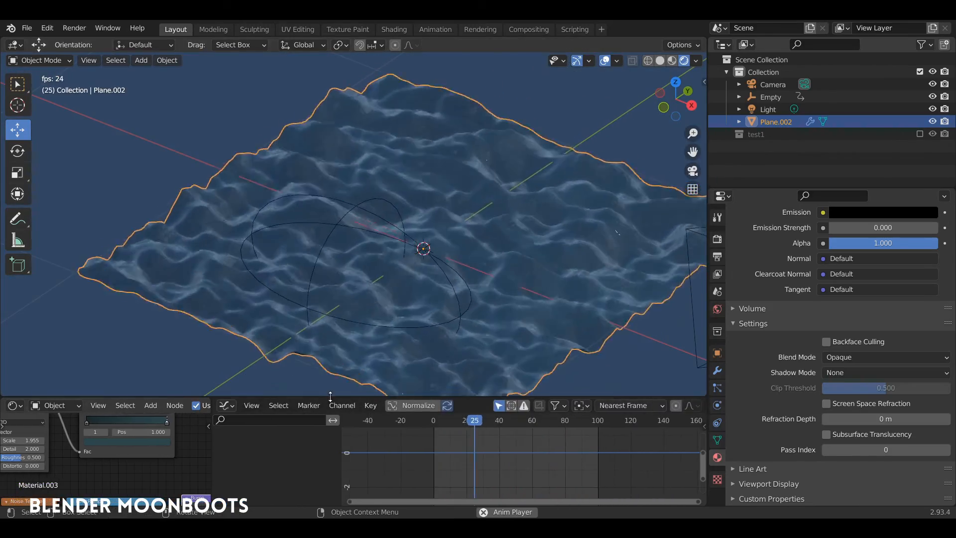
{"action": "left_click_drag", "start_coordinate": [331, 397], "coordinate": [334, 333]}
{"action": "key", "text": "ctrl+Tab"}
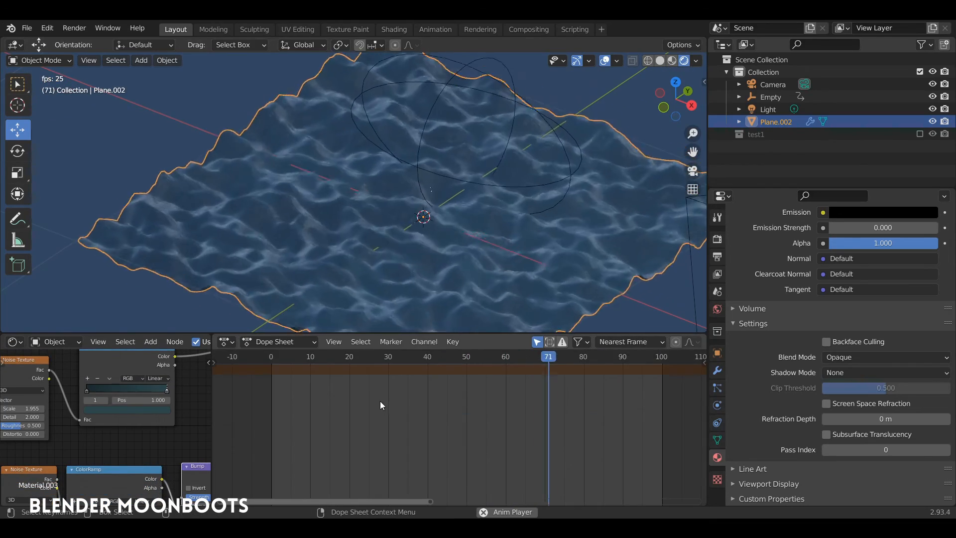
{"action": "key", "text": "space"}
Select the empty, scrub to frame 98 to examine the waves and select its keyframe at frame 100
{"action": "left_click", "coordinate": [489, 141]}
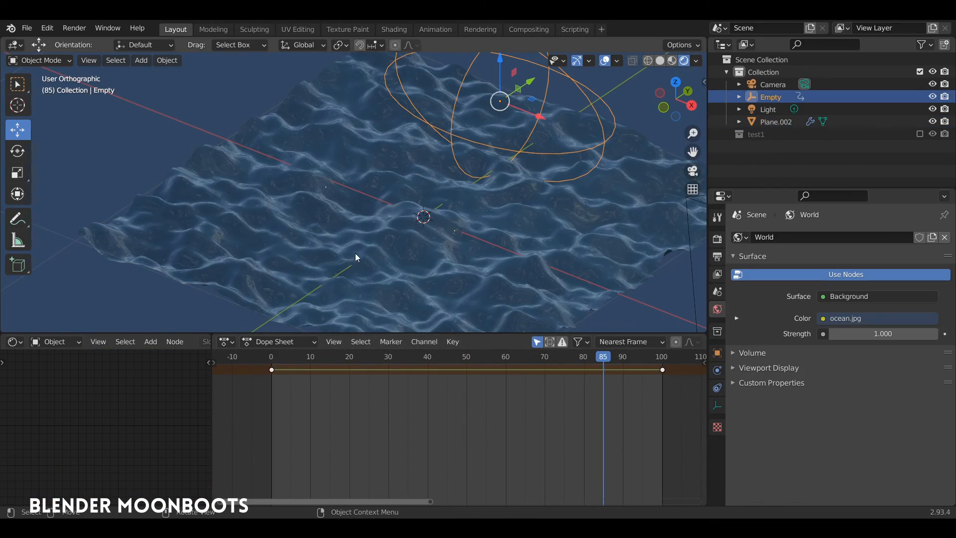
{"action": "middle_click_drag", "start_coordinate": [408, 224], "coordinate": [425, 205]}
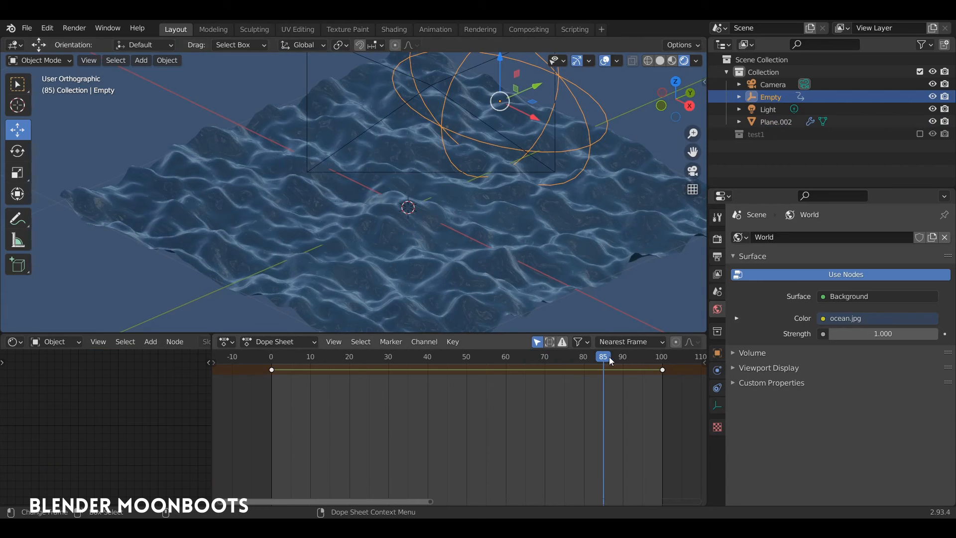
{"action": "left_click_drag", "start_coordinate": [608, 356], "coordinate": [653, 369]}
{"action": "scroll", "coordinate": [588, 383], "scroll_direction": "down", "scroll_amount": 5}
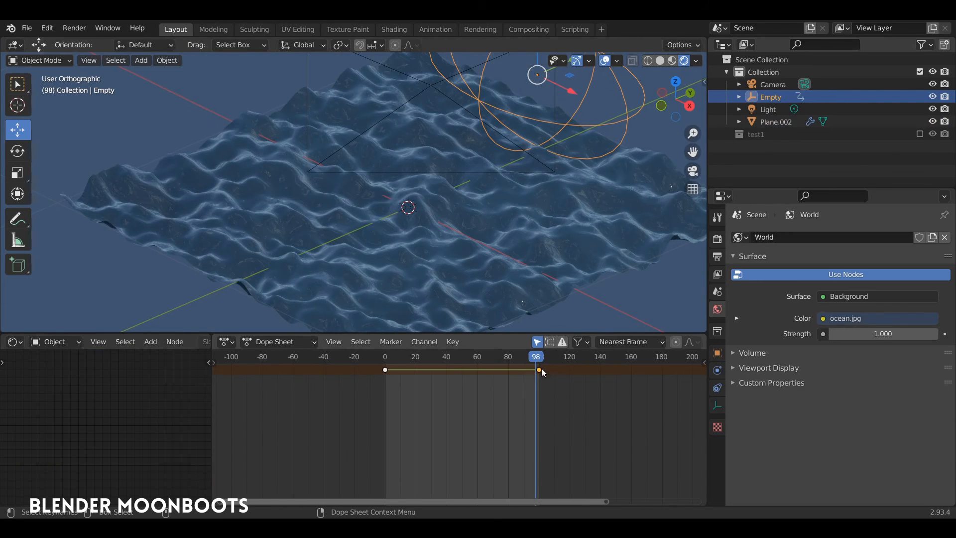
{"action": "left_click", "coordinate": [540, 369]}
{"action": "middle_click_drag", "start_coordinate": [548, 330], "coordinate": [501, 262]}
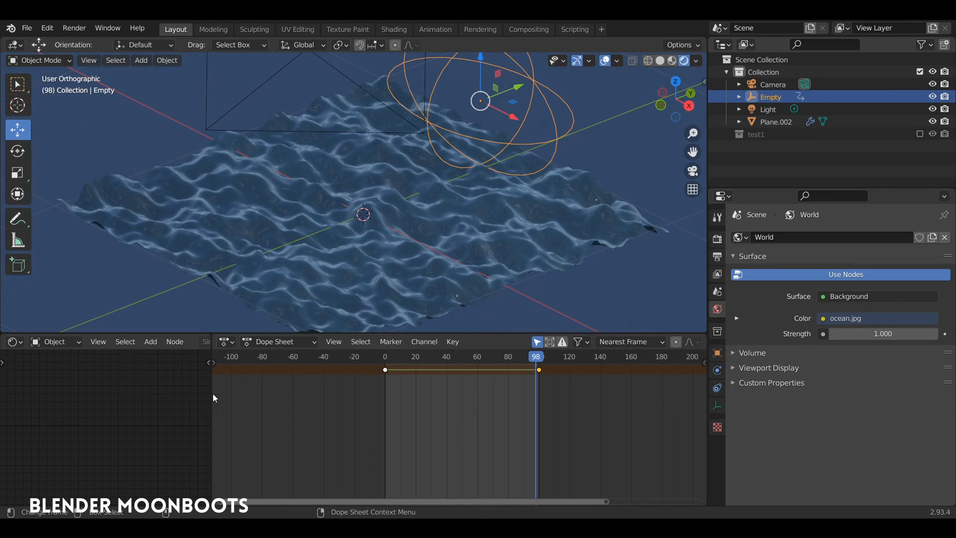
Reduce the water plane's Displace strength to 0.144 and play the animation to check the calmer waves
{"action": "left_click", "coordinate": [416, 271]}
{"action": "left_click", "coordinate": [717, 370]}
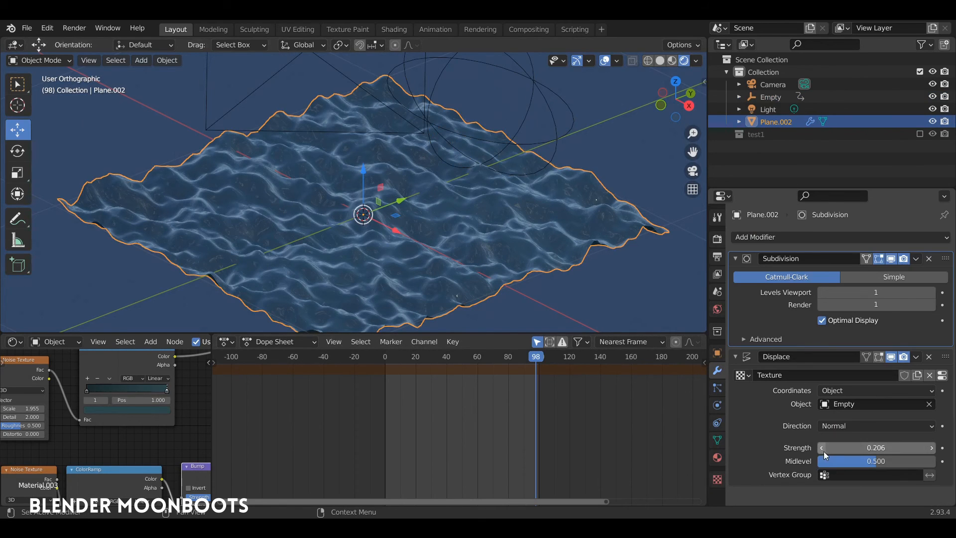
{"action": "left_click_drag", "start_coordinate": [821, 449], "coordinate": [798, 451]}
{"action": "key", "text": "space"}
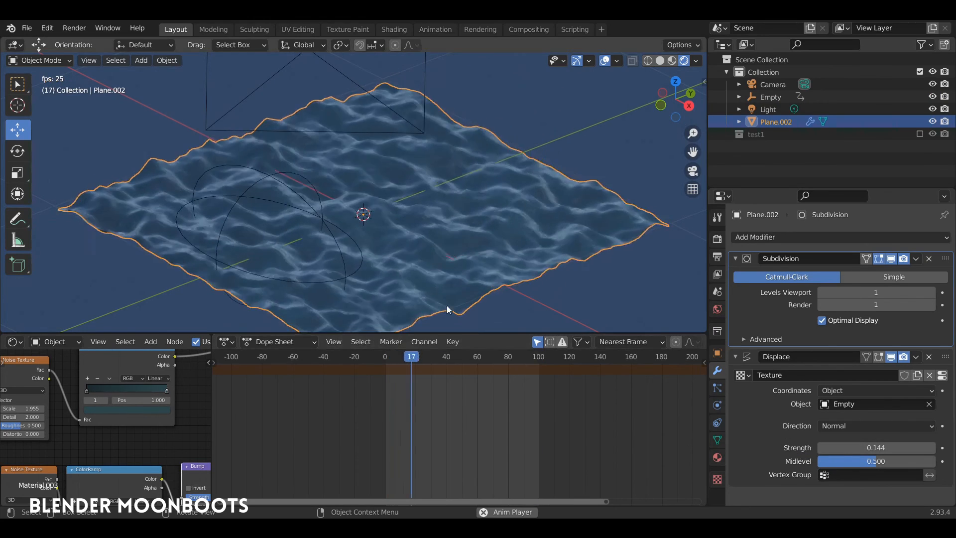
{"action": "middle_click_drag", "start_coordinate": [446, 306], "coordinate": [446, 280]}
{"action": "key", "text": "space"}
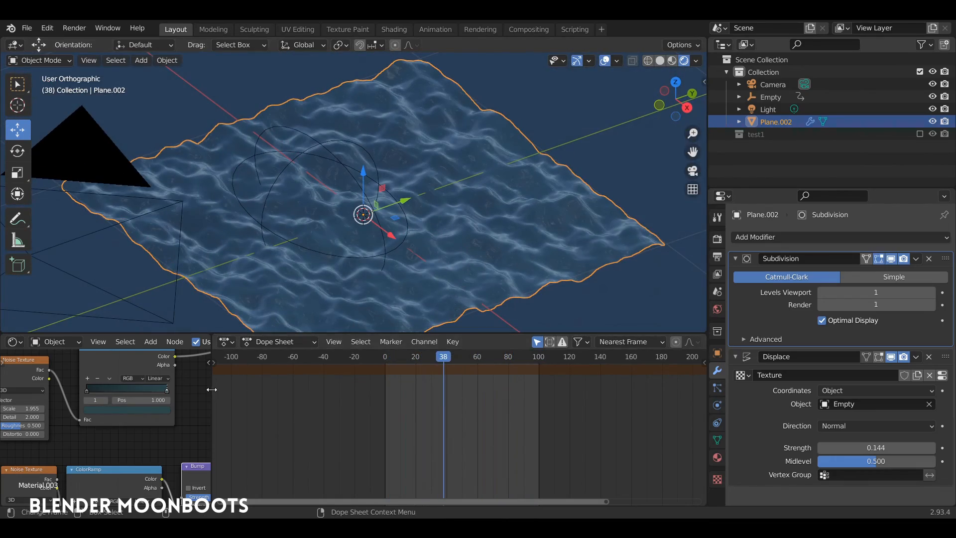
Enlarge the Shader Editor and move the Material Output and Principled BSDF nodes farther from the ColorRamp and Bump nodes
{"action": "left_click_drag", "start_coordinate": [212, 392], "coordinate": [537, 393]}
{"action": "left_click_drag", "start_coordinate": [408, 332], "coordinate": [408, 221]}
{"action": "middle_click_drag", "start_coordinate": [386, 344], "coordinate": [292, 336]}
{"action": "middle_click_drag", "start_coordinate": [490, 351], "coordinate": [405, 420]}
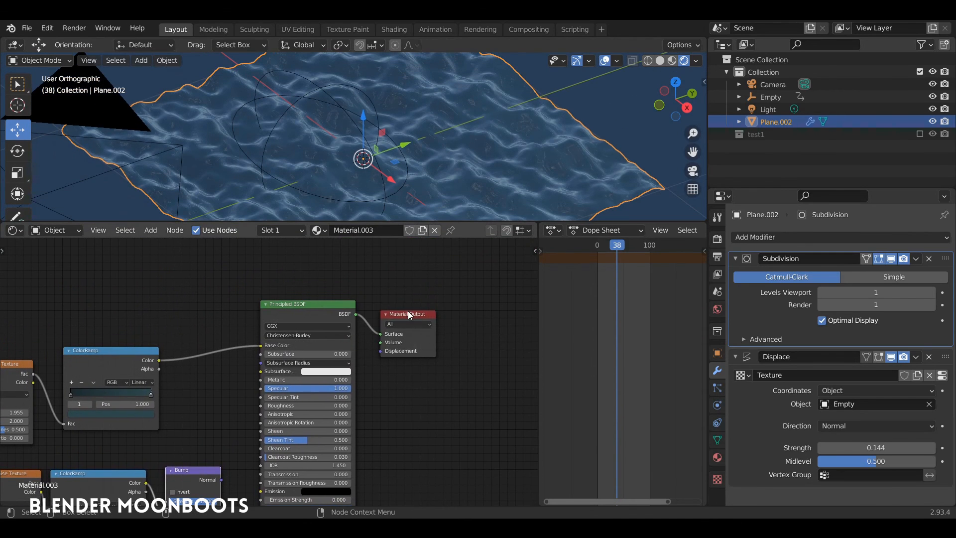
{"action": "left_click_drag", "start_coordinate": [411, 313], "coordinate": [514, 295]}
{"action": "left_click_drag", "start_coordinate": [319, 303], "coordinate": [397, 288]}
Connect the Bump node's Normal output to the Principled BSDF's Normal input
{"action": "middle_click_drag", "start_coordinate": [262, 411], "coordinate": [314, 312]}
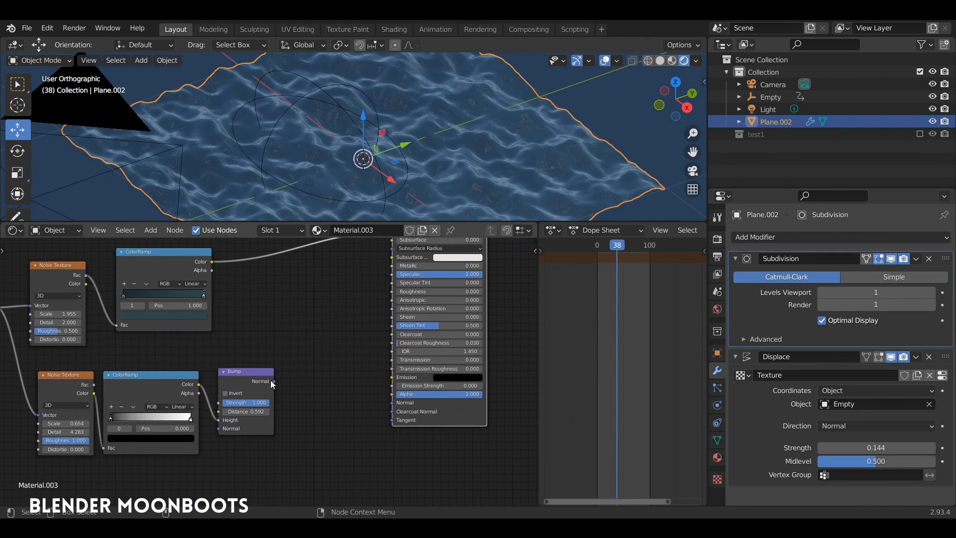
{"action": "left_click_drag", "start_coordinate": [273, 382], "coordinate": [371, 412]}
{"action": "left_click_drag", "start_coordinate": [275, 381], "coordinate": [392, 402]}
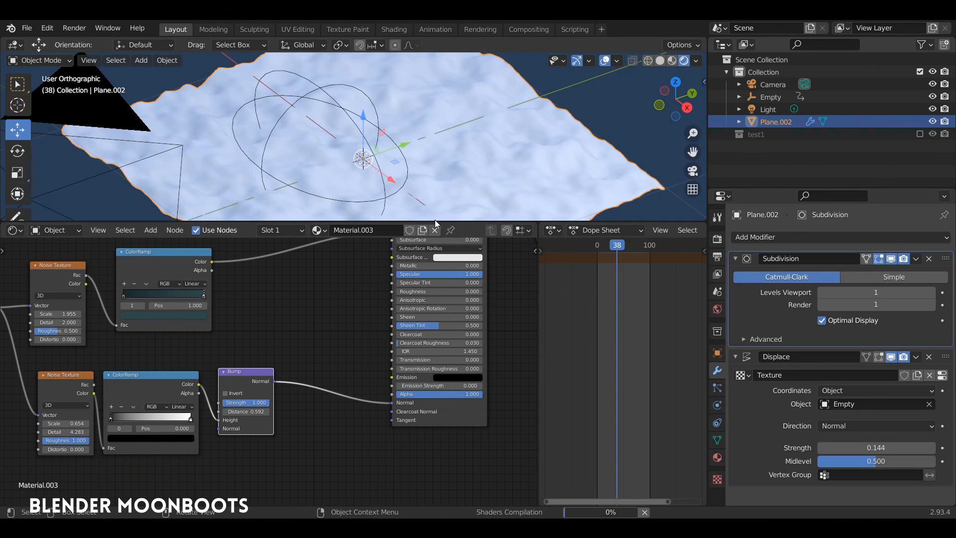
Enlarge the 3D viewport, play the animation and set the Bump node's strength to 0.593 while checking the water
{"action": "left_click_drag", "start_coordinate": [438, 220], "coordinate": [438, 297]}
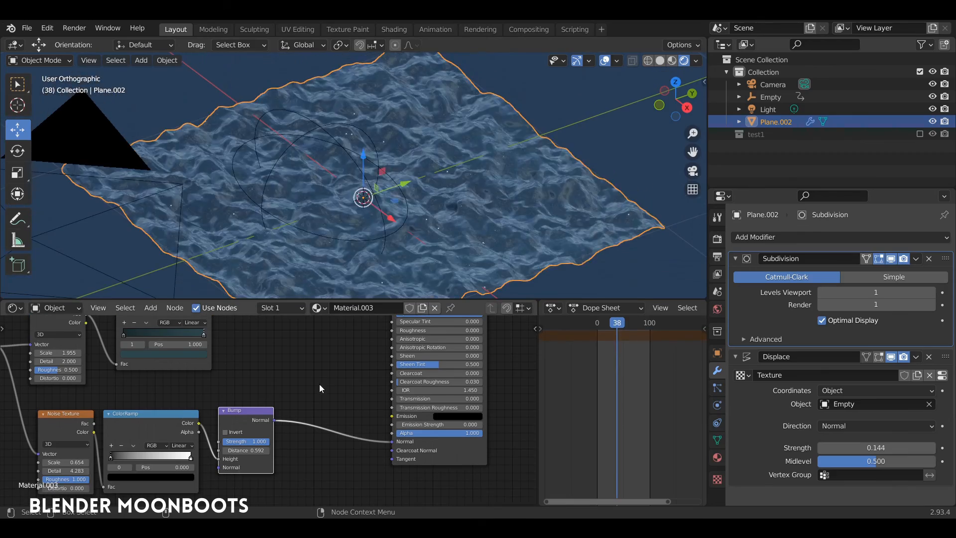
{"action": "key", "text": "space"}
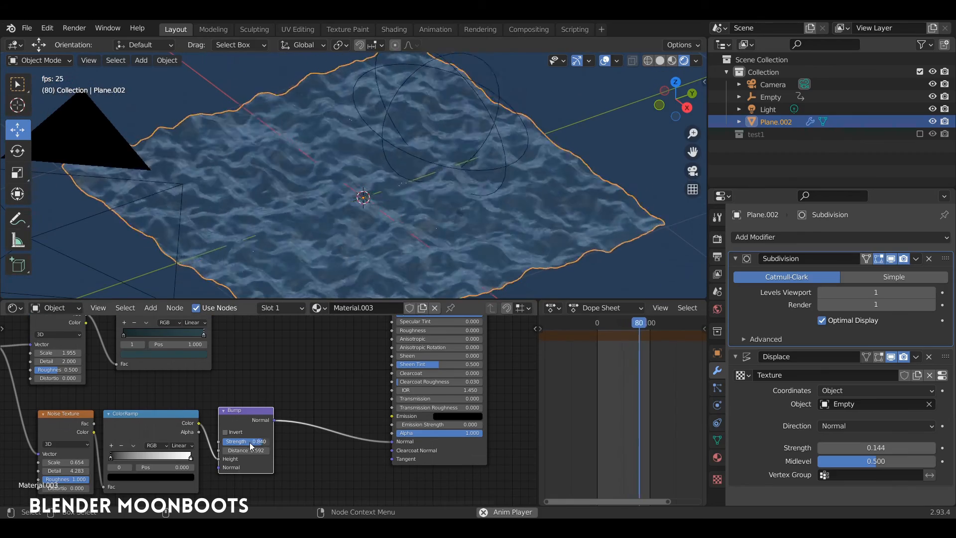
{"action": "mouse_move", "coordinate": [250, 442]}
{"action": "left_mouse_down"}
{"action": "mouse_move", "coordinate": [229, 446]}
{"action": "mouse_move", "coordinate": [239, 446]}
{"action": "left_mouse_up"}
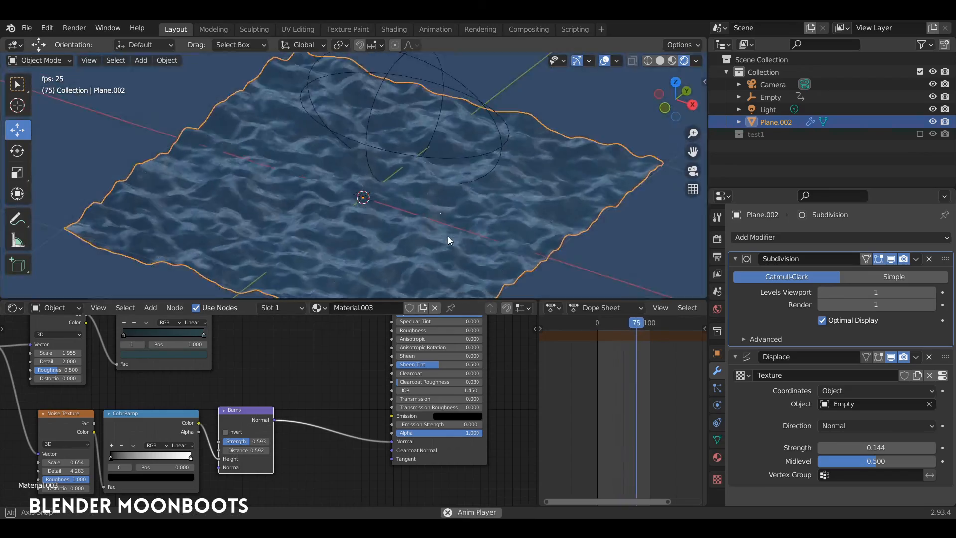
{"action": "middle_click_drag", "start_coordinate": [447, 236], "coordinate": [419, 254]}
Set the scale of the Noise Texture feeding the Bump node's ColorRamp to 0.722
{"action": "middle_click_drag", "start_coordinate": [87, 456], "coordinate": [284, 421]}
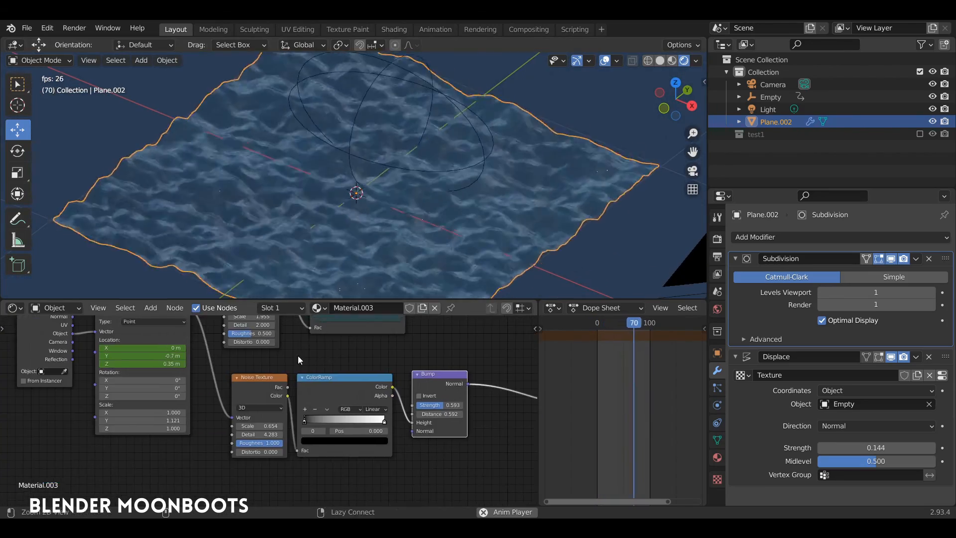
{"action": "scroll", "coordinate": [284, 423], "scroll_direction": "up", "scroll_amount": 2}
{"action": "mouse_move", "coordinate": [291, 434]}
{"action": "left_mouse_down"}
{"action": "mouse_move", "coordinate": [310, 432]}
{"action": "mouse_move", "coordinate": [289, 440]}
{"action": "left_mouse_up"}
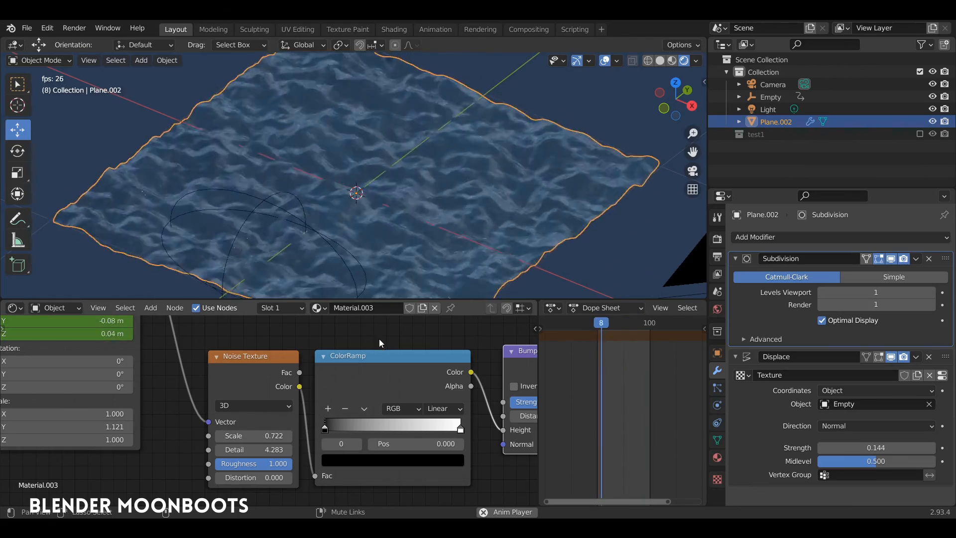
Check the playing waves up close and reduce the water plane's Displace strength to 0.077
{"action": "middle_click_drag", "start_coordinate": [465, 225], "coordinate": [413, 229]}
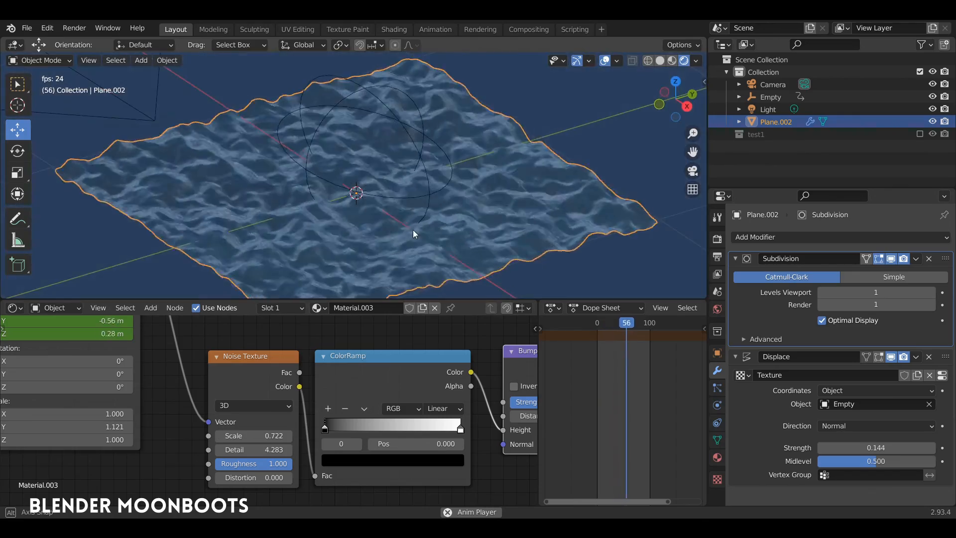
{"action": "scroll", "coordinate": [444, 211], "scroll_direction": "up", "scroll_amount": 5}
{"action": "scroll", "coordinate": [473, 197], "scroll_direction": "down", "scroll_amount": 5}
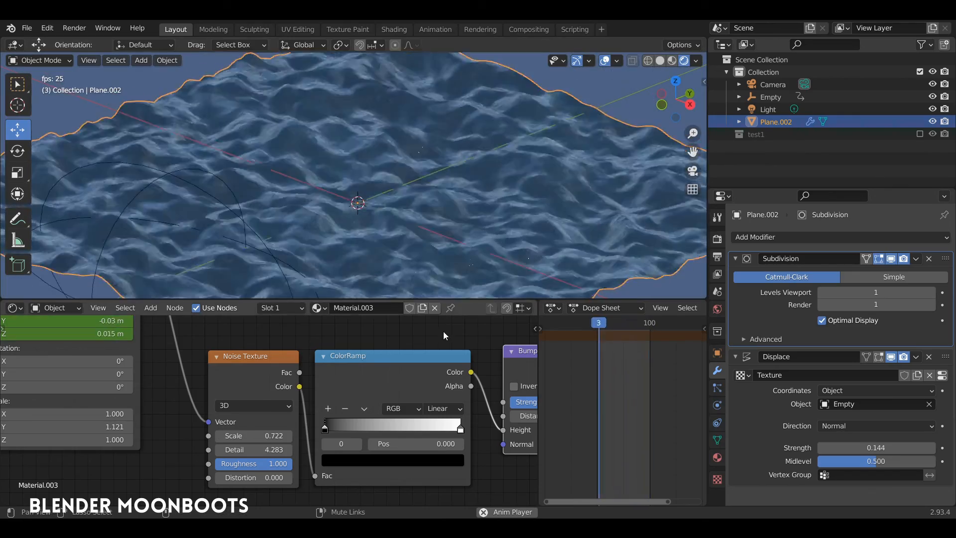
{"action": "middle_click_drag", "start_coordinate": [443, 331], "coordinate": [368, 357]}
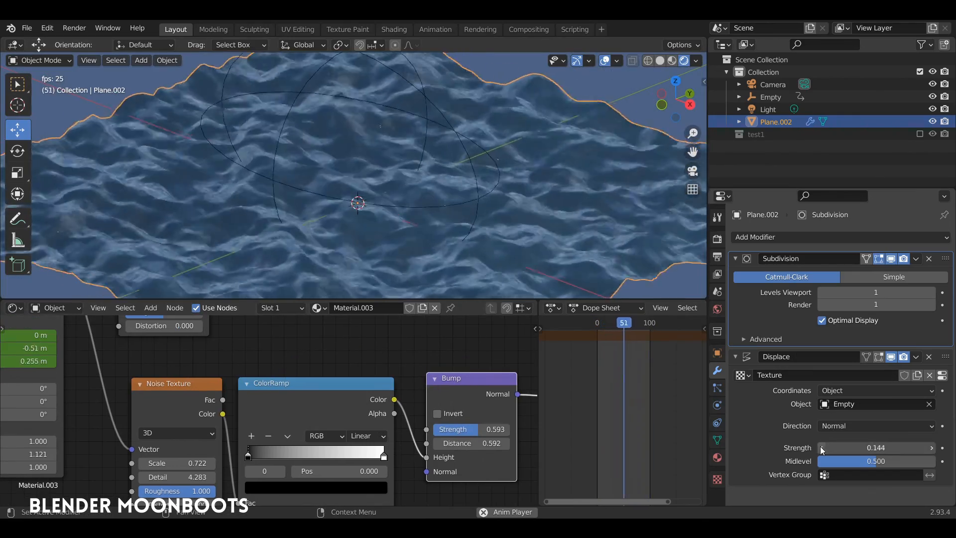
{"action": "left_click_drag", "start_coordinate": [820, 446], "coordinate": [795, 450]}
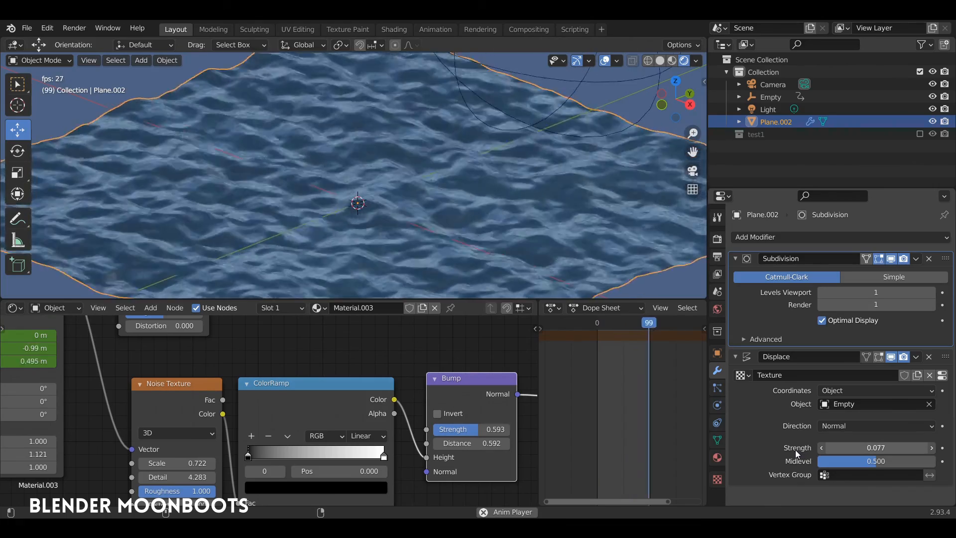